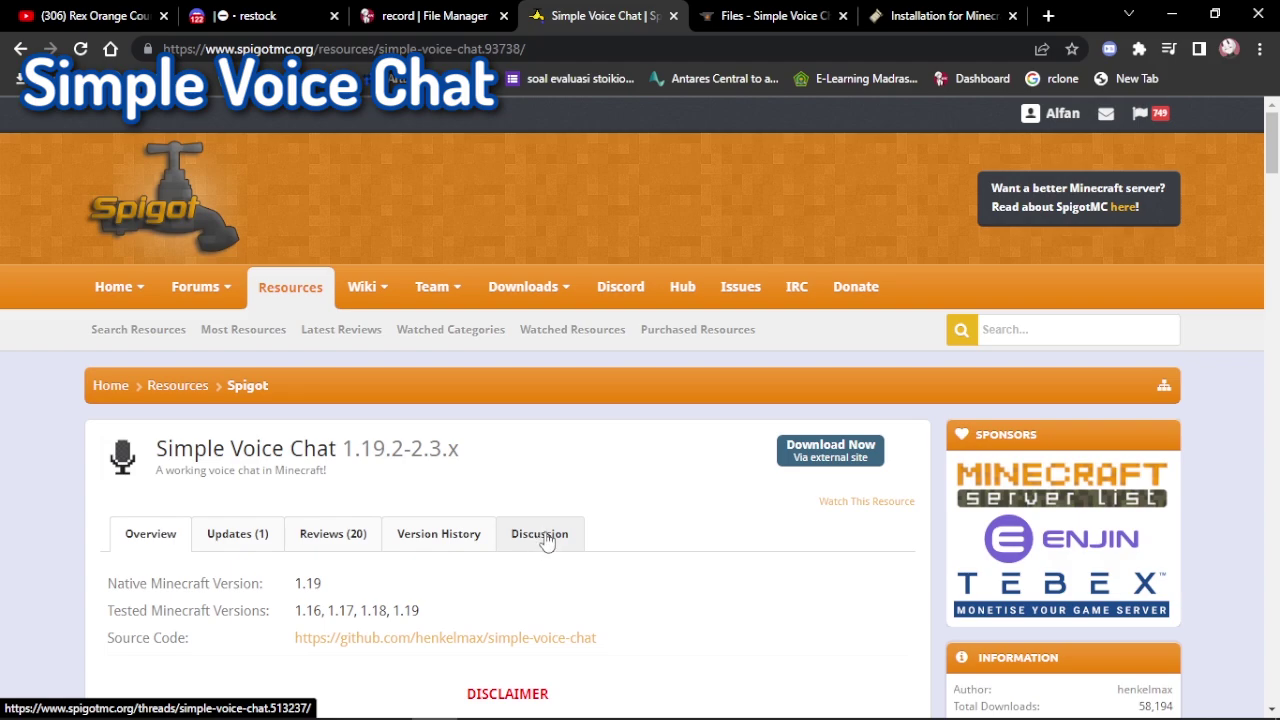
Compare the Simple Voice Chat pages on Spigot and CurseForge, scrolling through the Fabric file list.
scroll(546, 541, "down", 3)
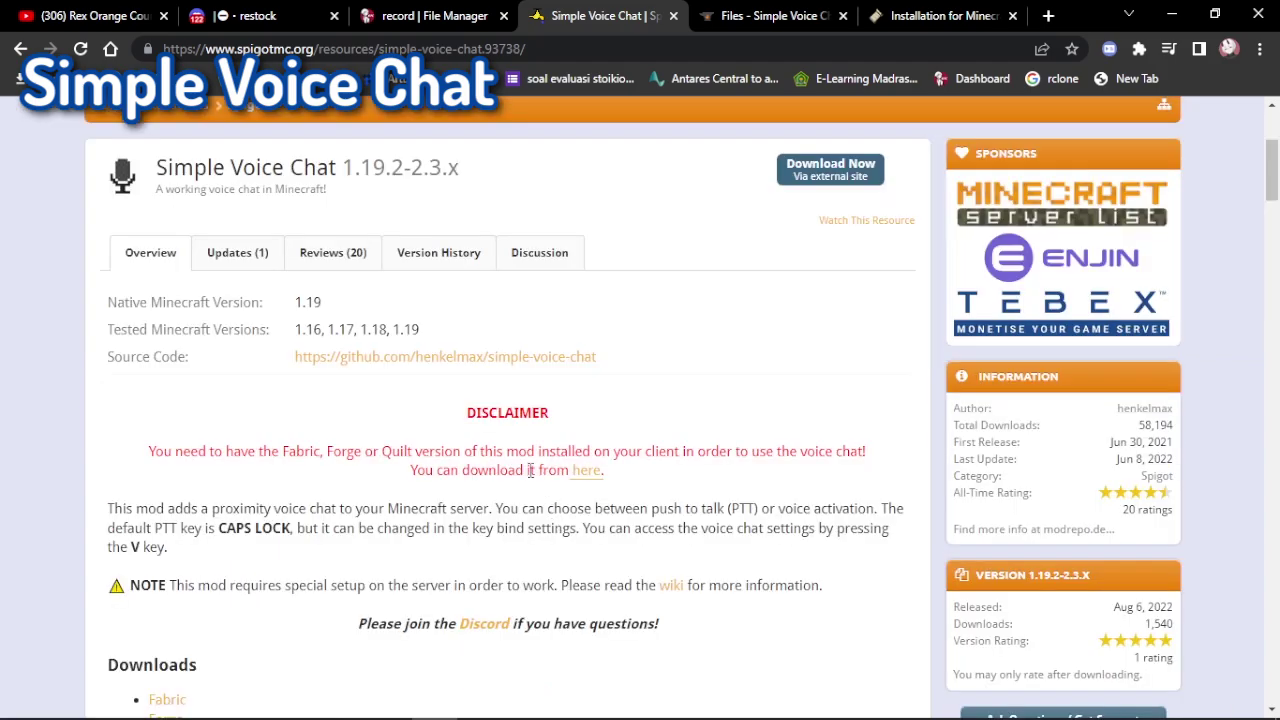
key("ctrl+Tab")
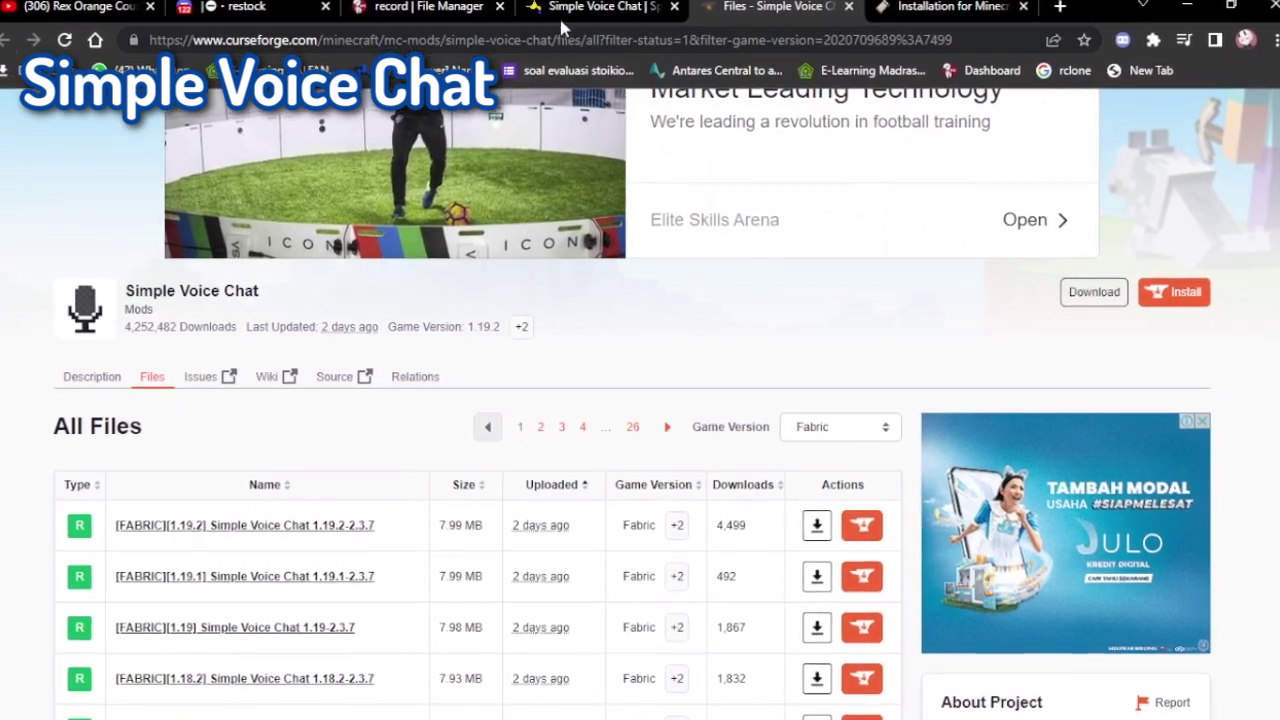
left_click(560, 20)
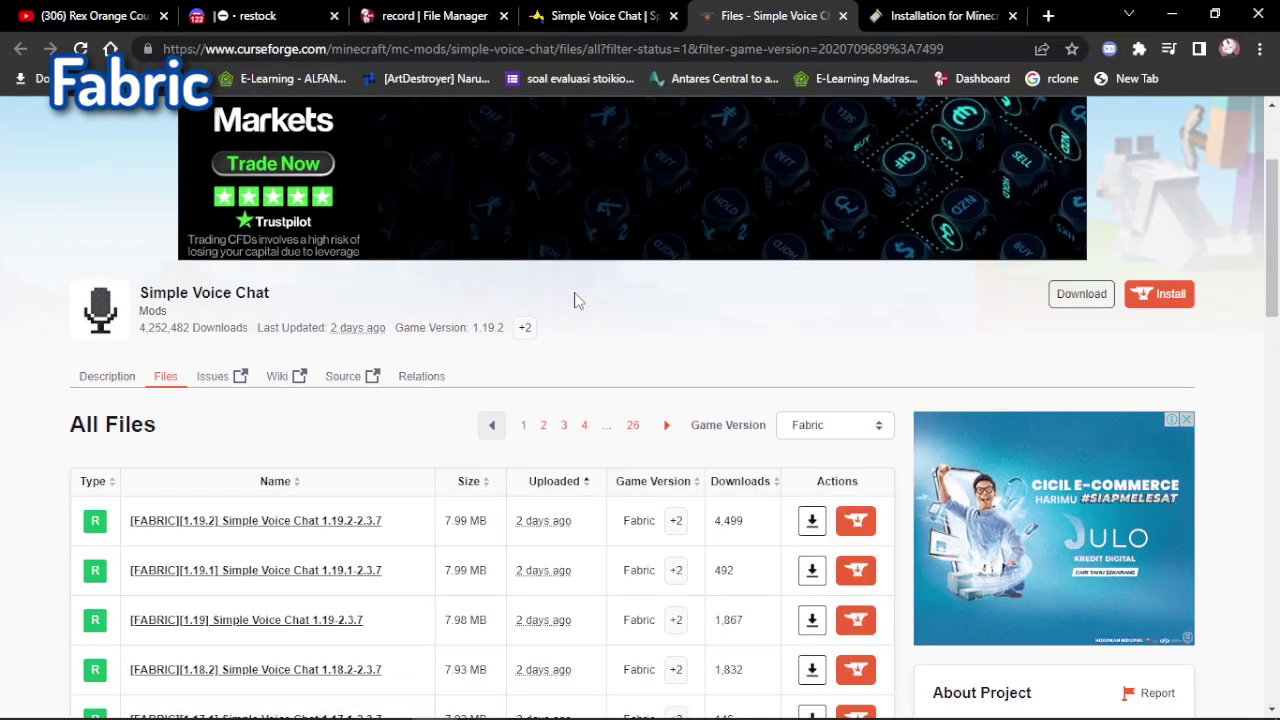
scroll(574, 300, "down", 2)
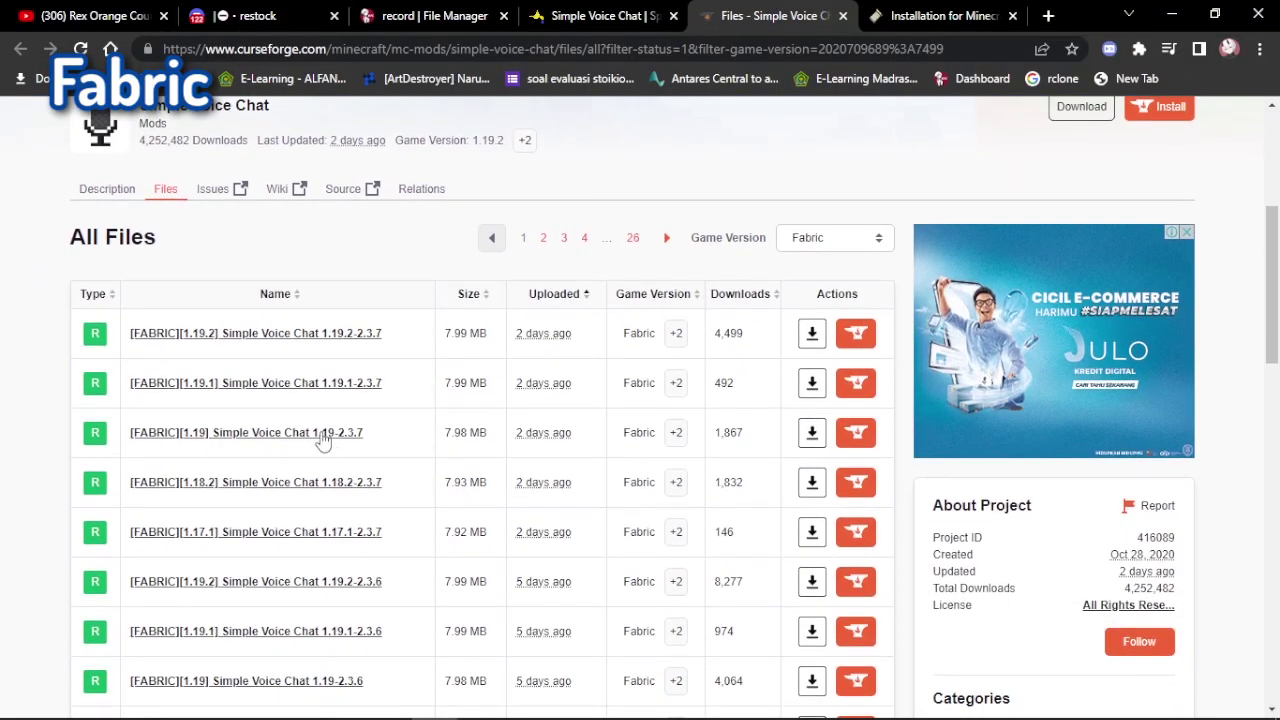
scroll(165, 500, "down", 2)
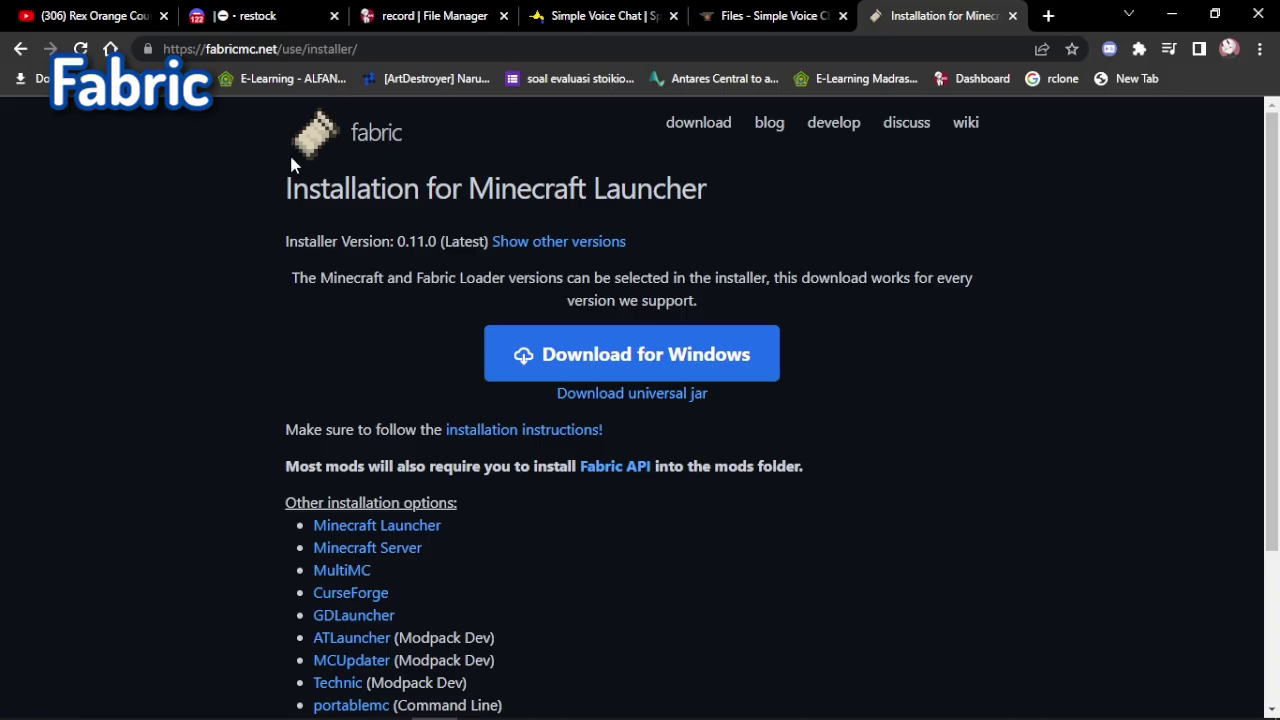
Download the Fabric universal installer jar and choose the Minecraft version in Fabric Installer.
left_click(620, 400)
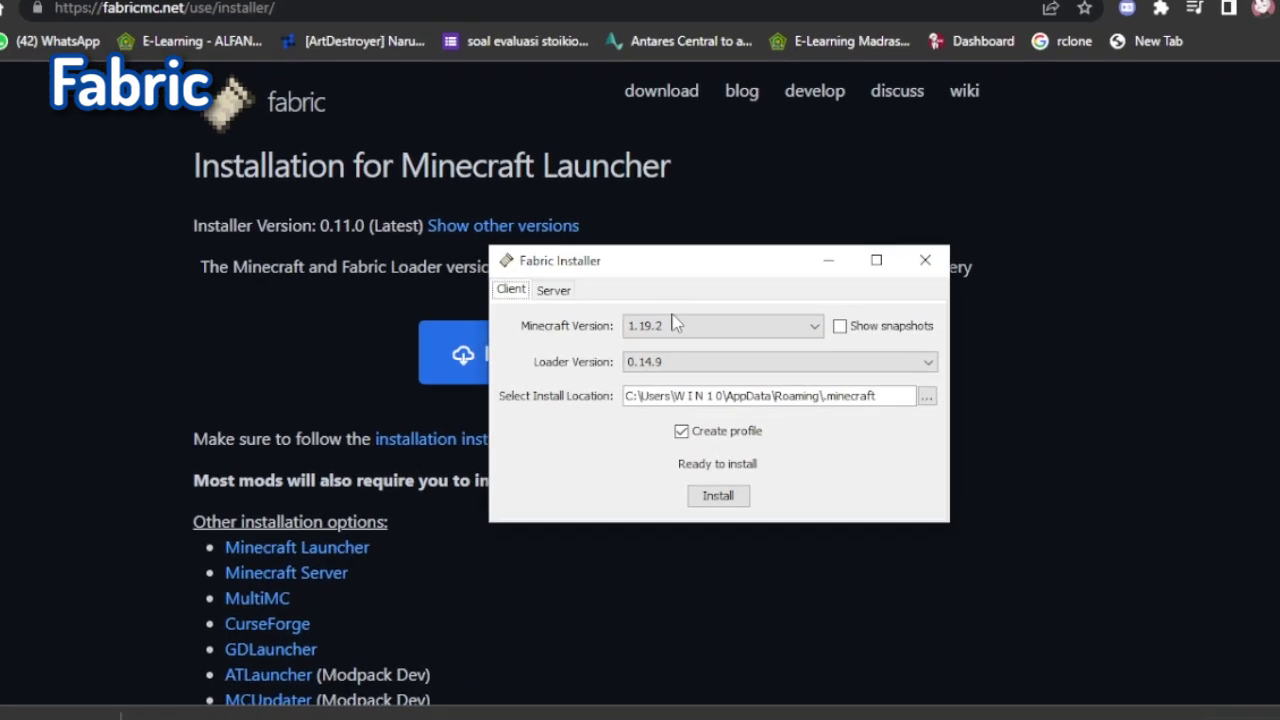
left_click(673, 325)
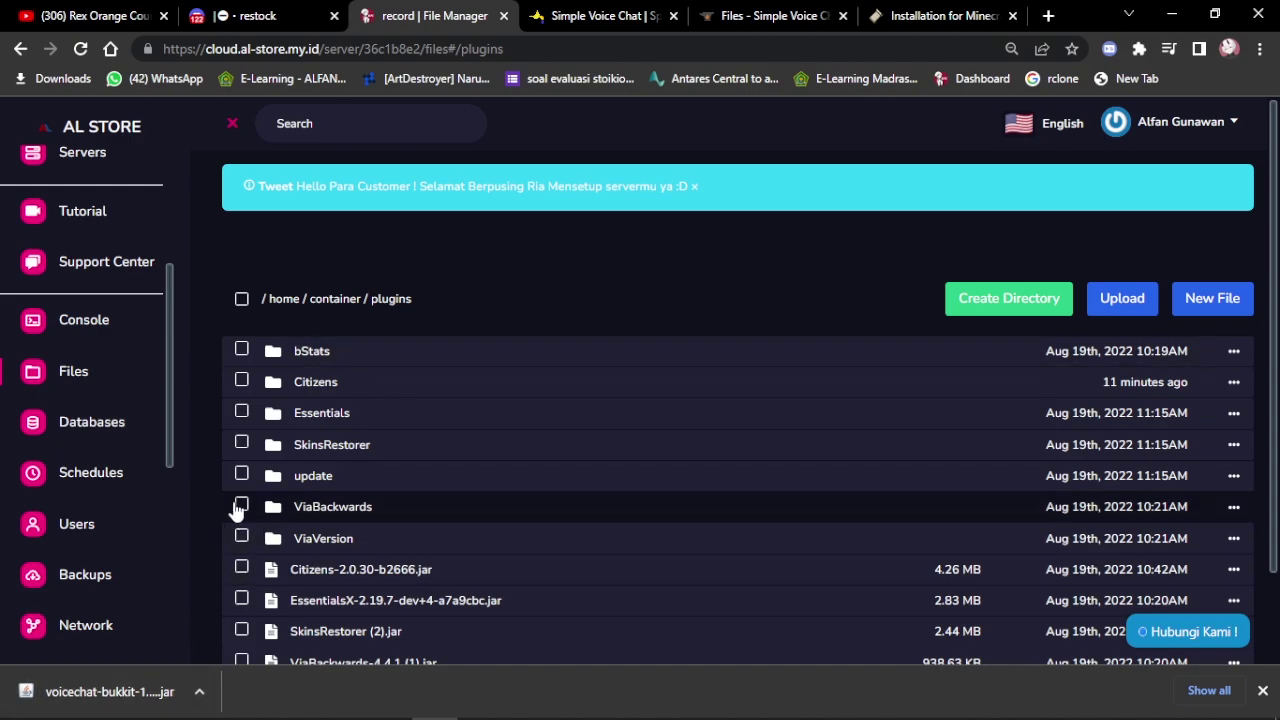
Drag the downloaded voicechat-bukkit jar into the server's /home/container/plugins folder.
scroll(213, 475, "down", 1)
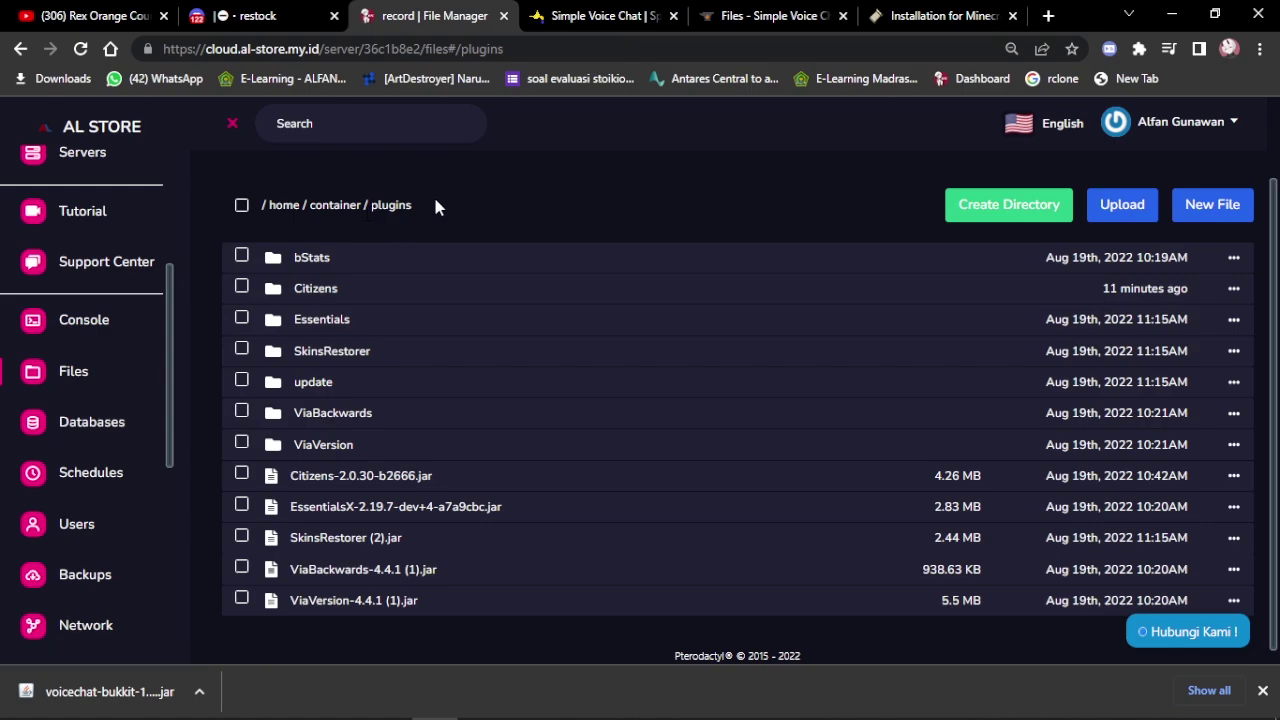
left_click(114, 380)
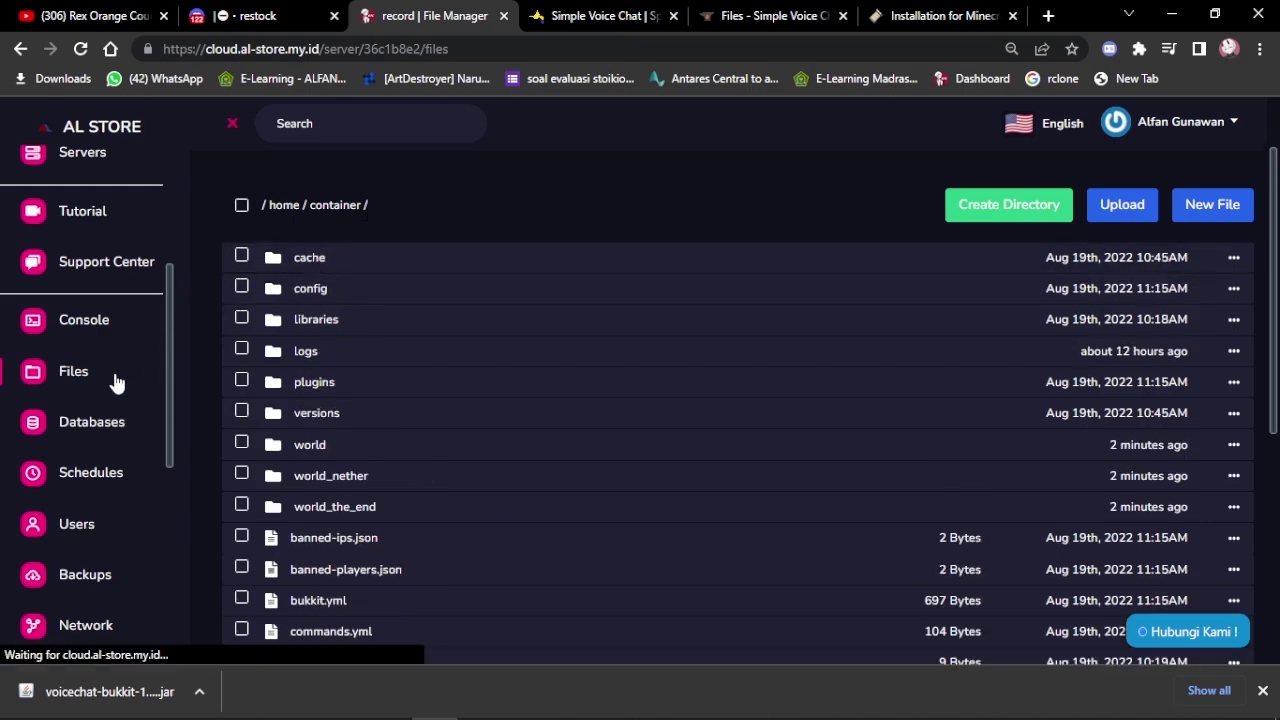
left_click(340, 383)
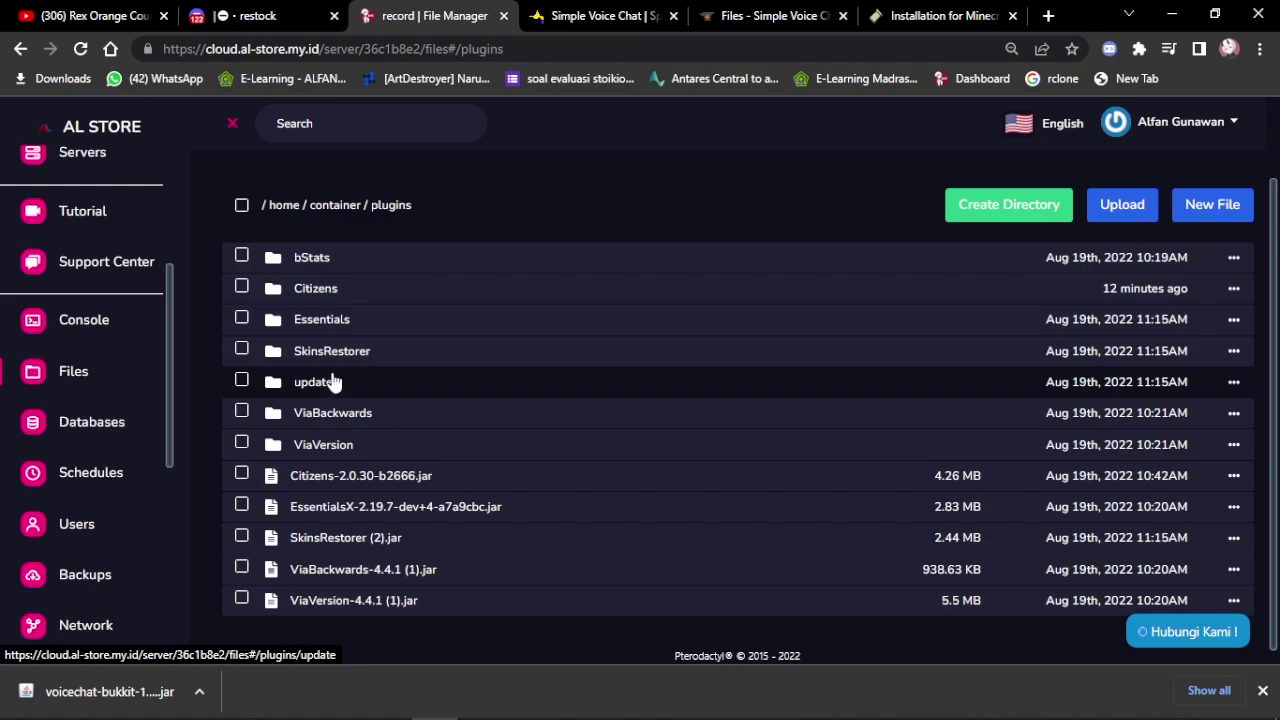
left_click_drag(180, 676, 323, 597)
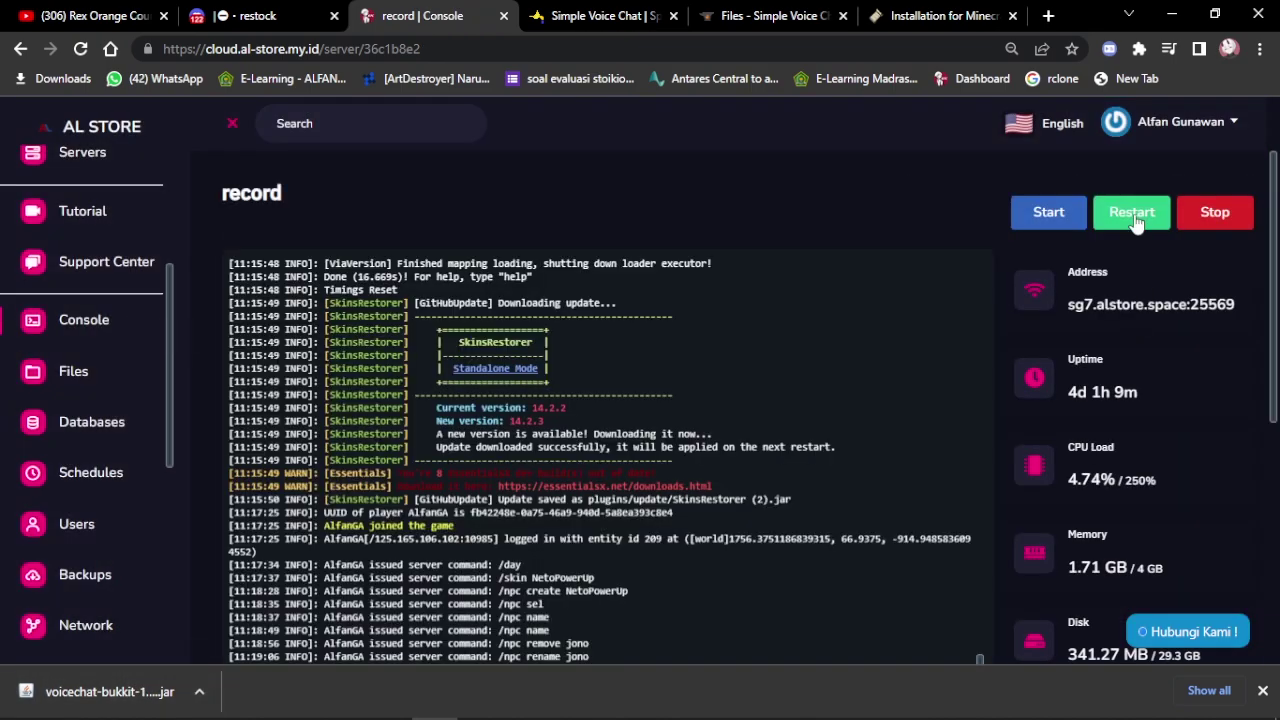
Restart the server so voicechat starts on port 24454, then return to the server files.
left_click(1134, 216)
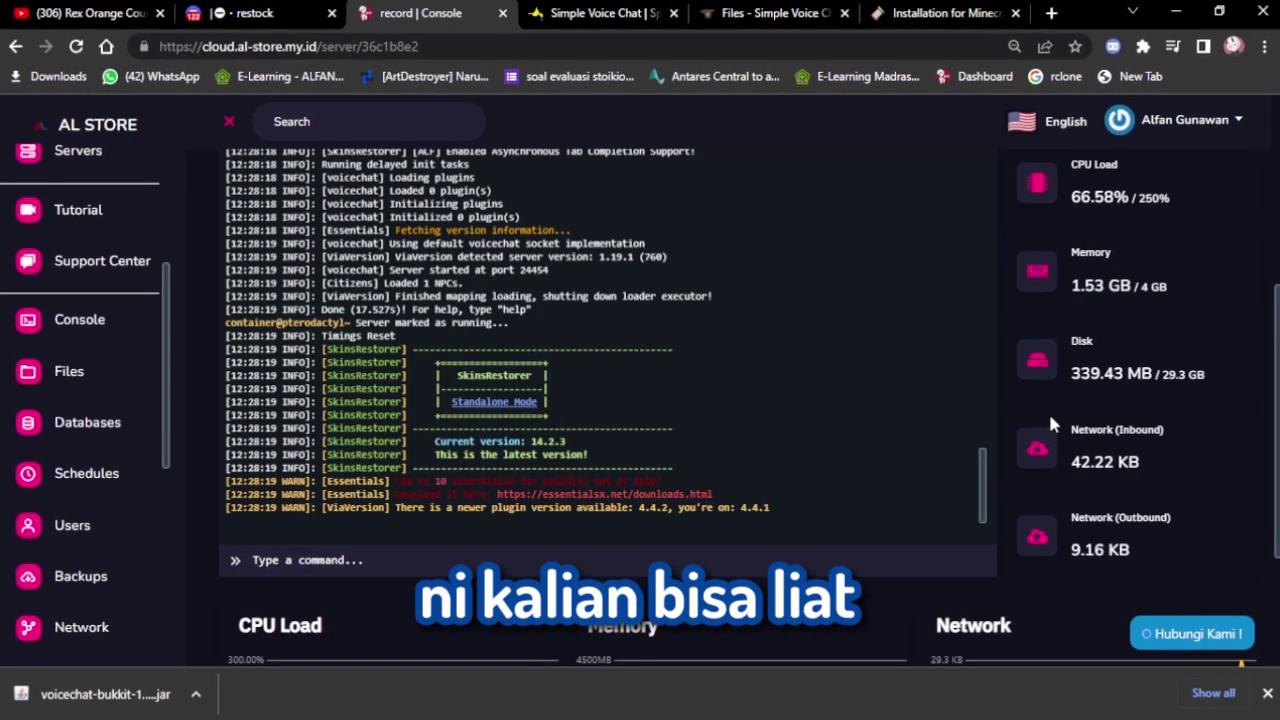
scroll(1048, 393, "up", 1)
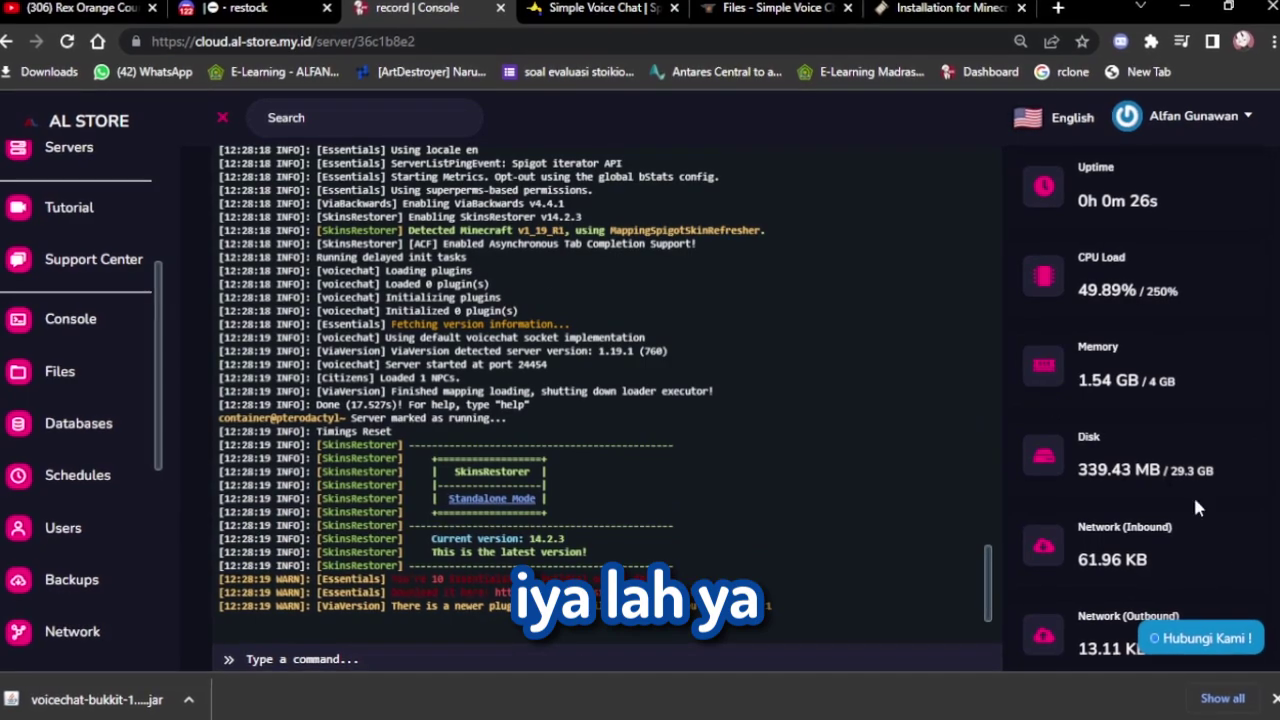
left_click(1274, 697)
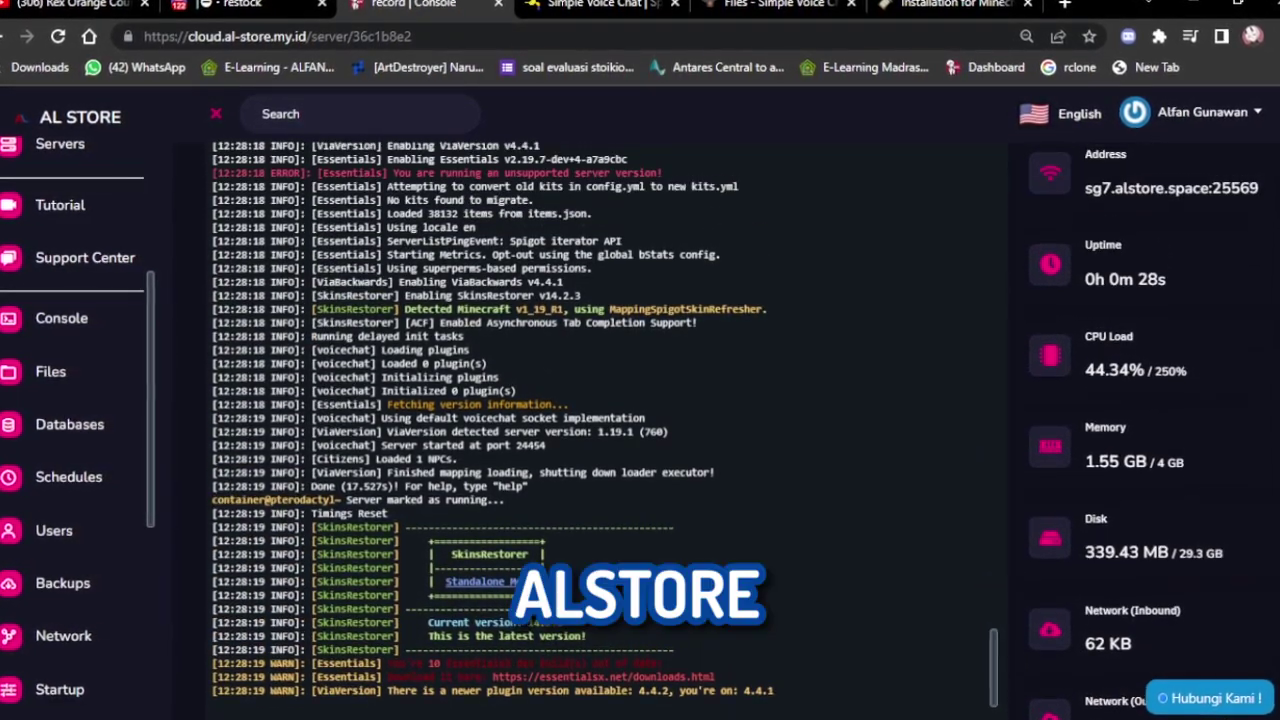
left_click(77, 377)
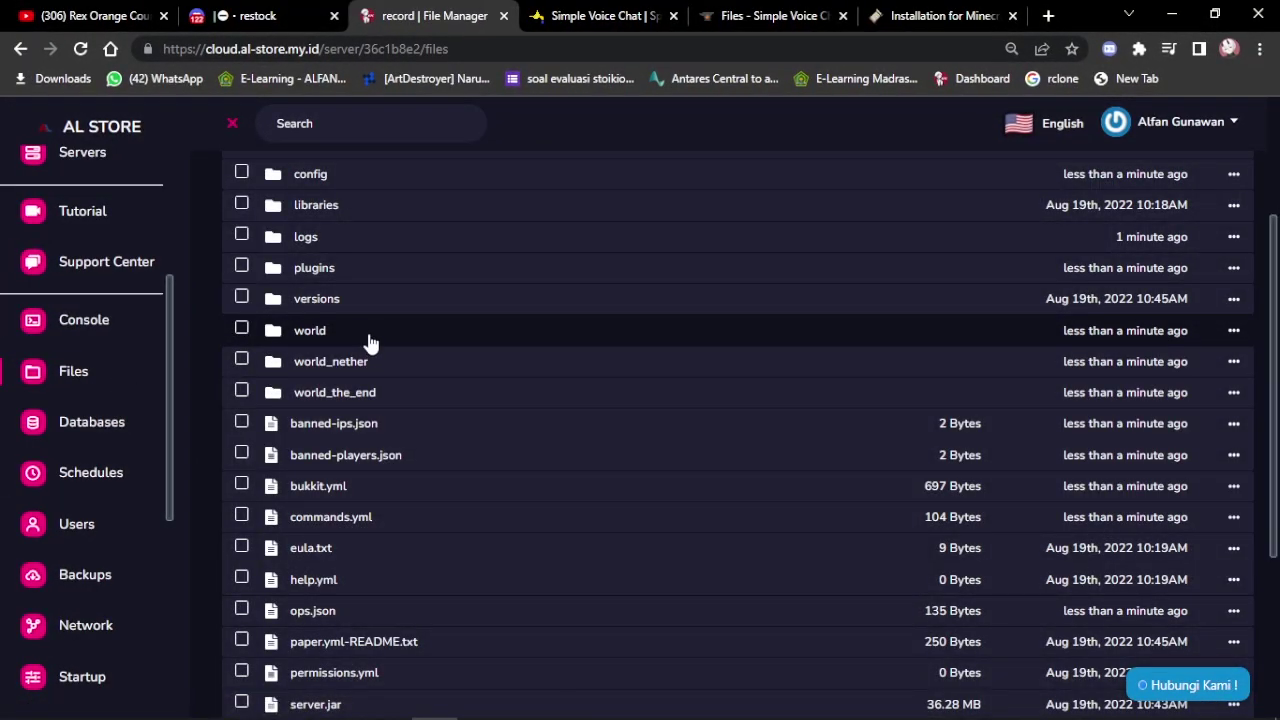
Review voicechat-server.properties and find the extra port 25572 alongside 25569 on the Network page.
left_click(330, 272)
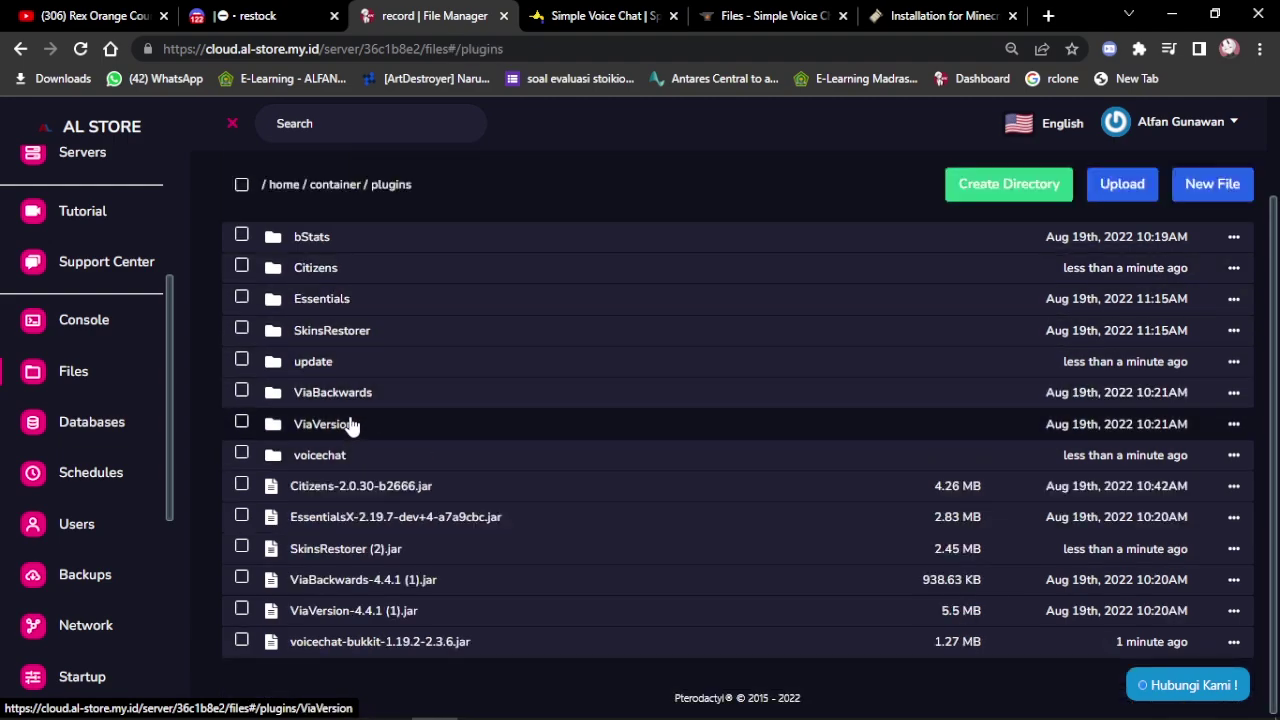
left_click(374, 455)
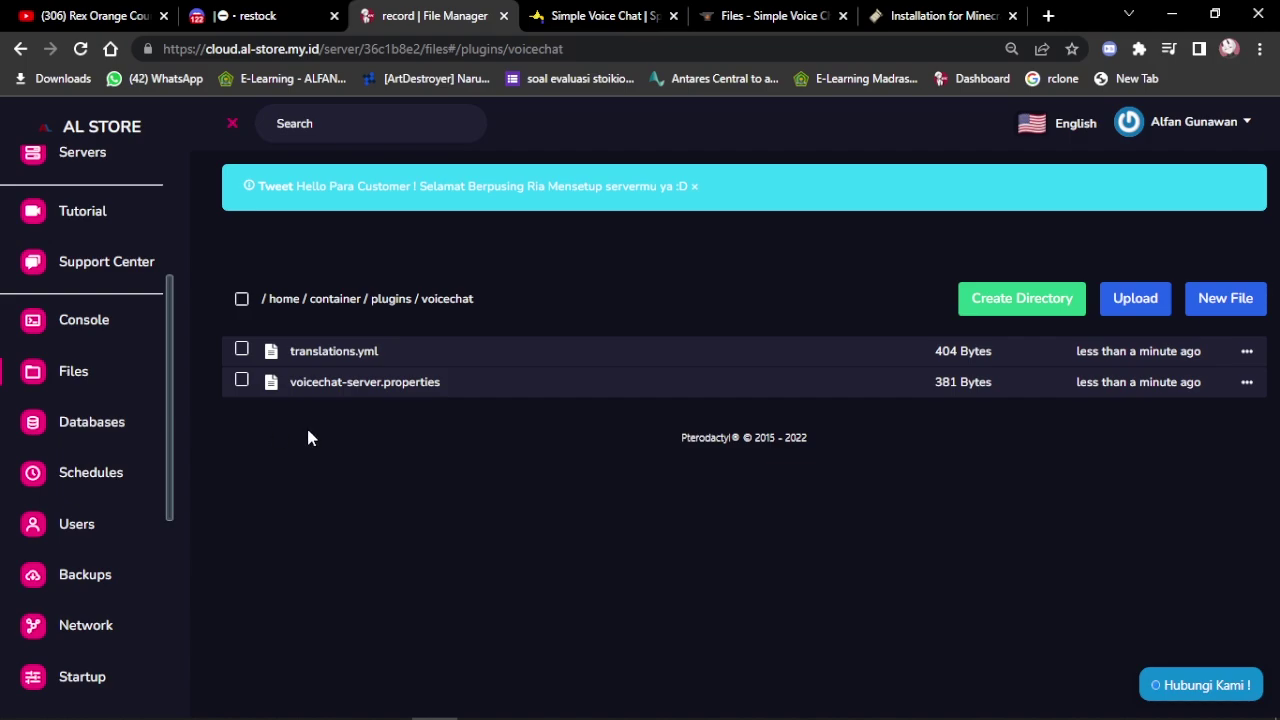
left_click(383, 399)
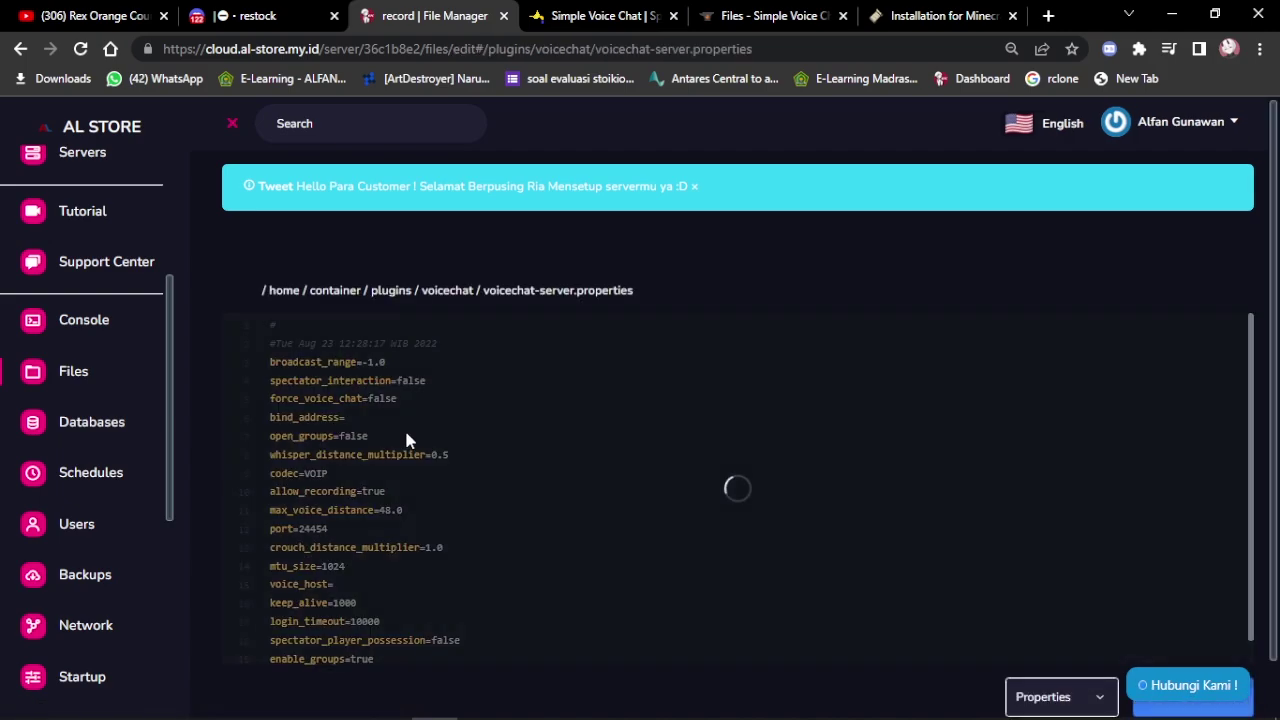
scroll(383, 457, "down", 1)
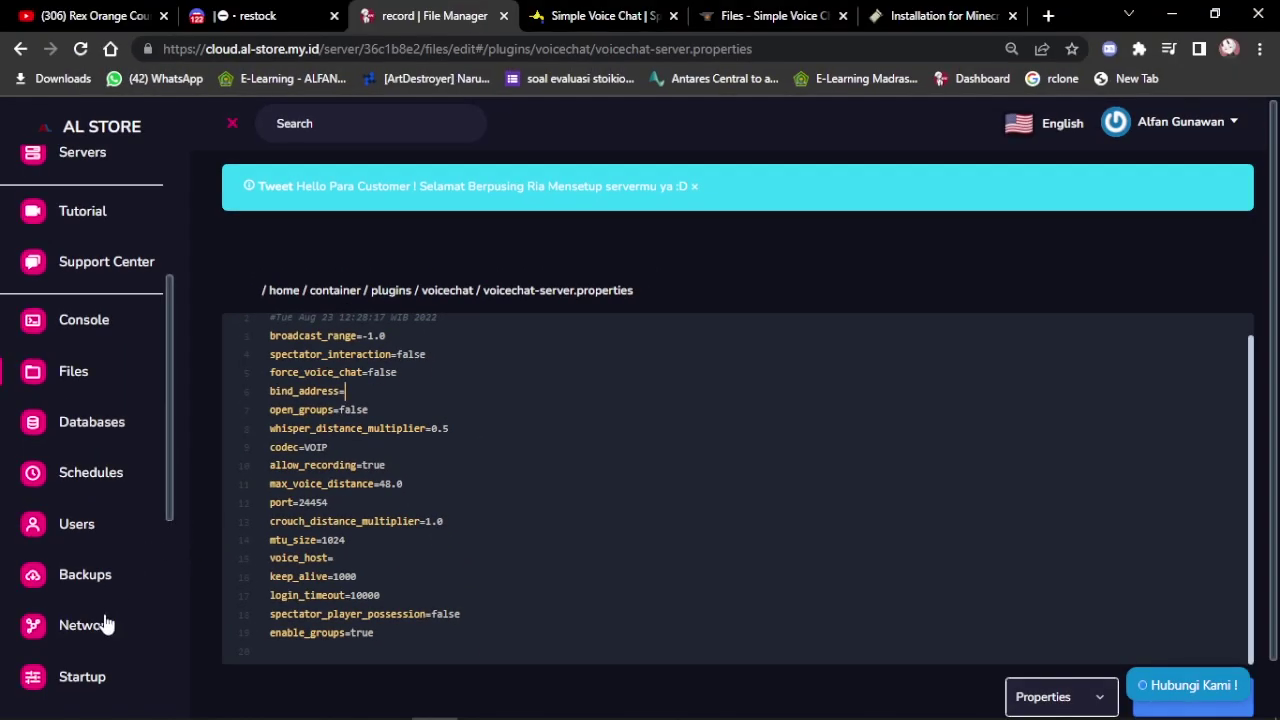
left_click(104, 624)
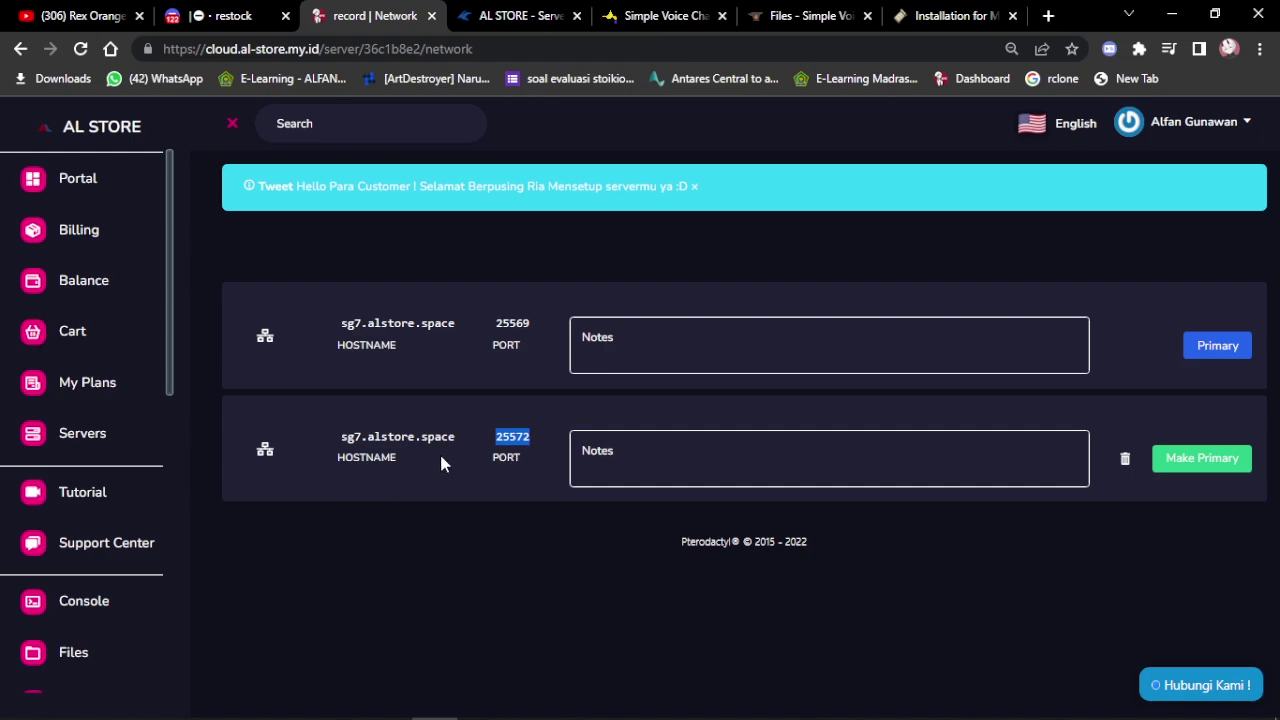
Save voicechat-server.properties with bind_address=sg7.alstore.space and port=25572.
scroll(85, 617, "down", 1)
left_click(80, 558)
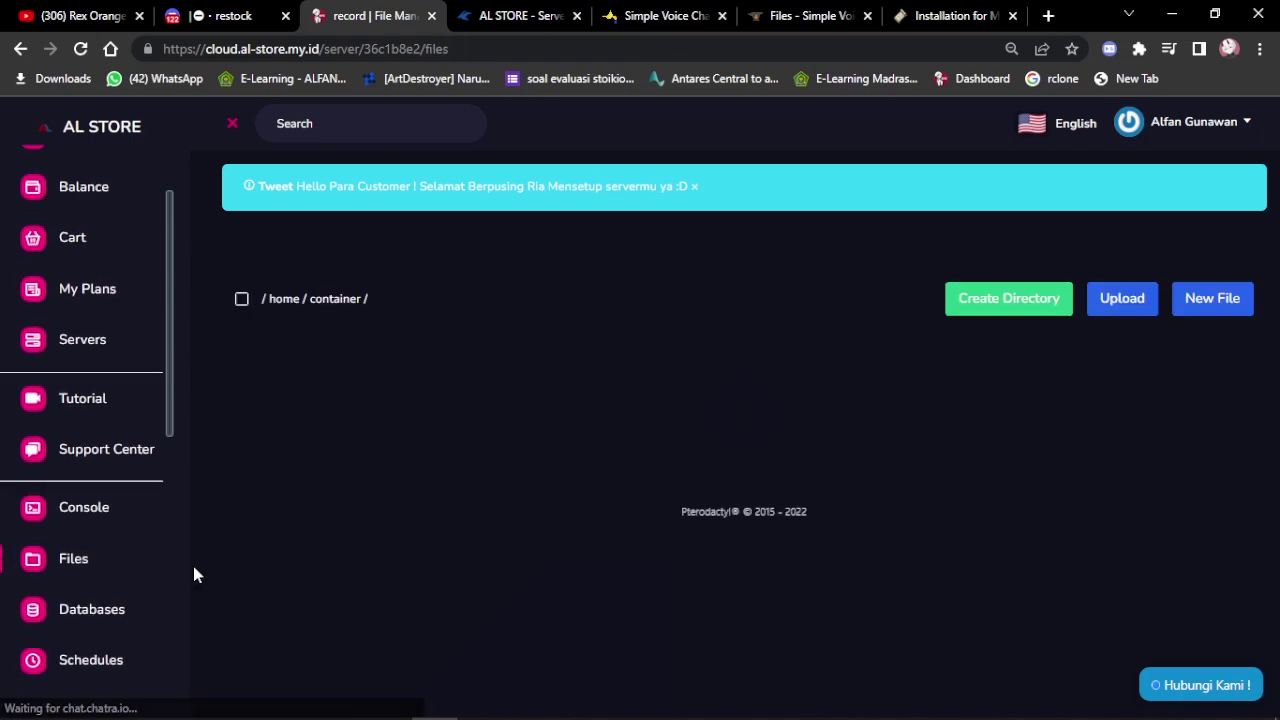
left_click(320, 478)
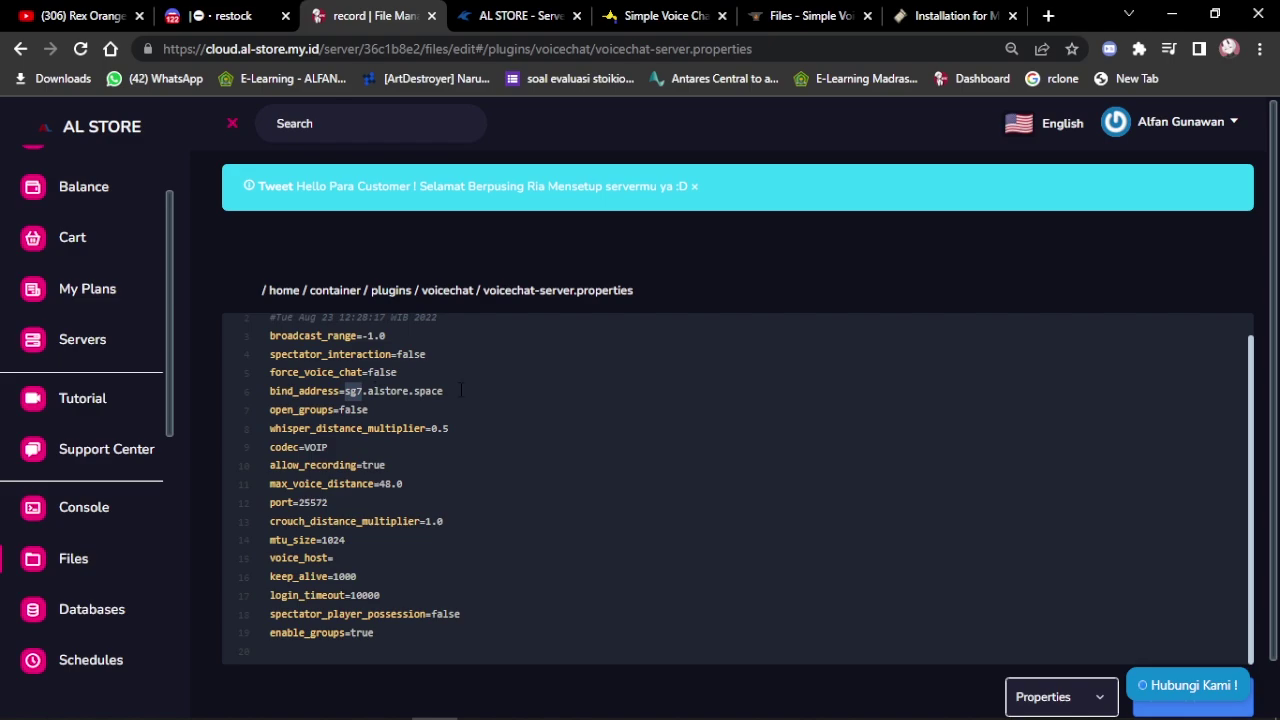
left_click_drag(461, 391, 343, 391)
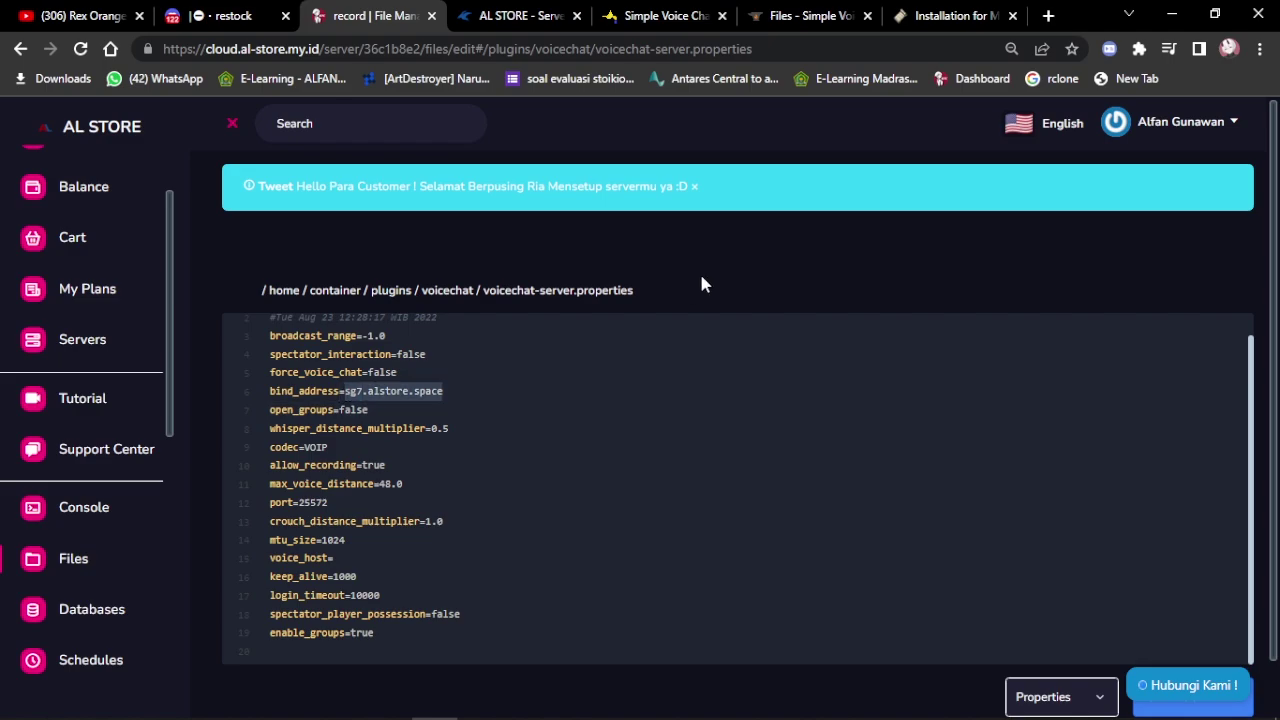
left_click(694, 186)
left_click(1205, 630)
left_click(465, 234)
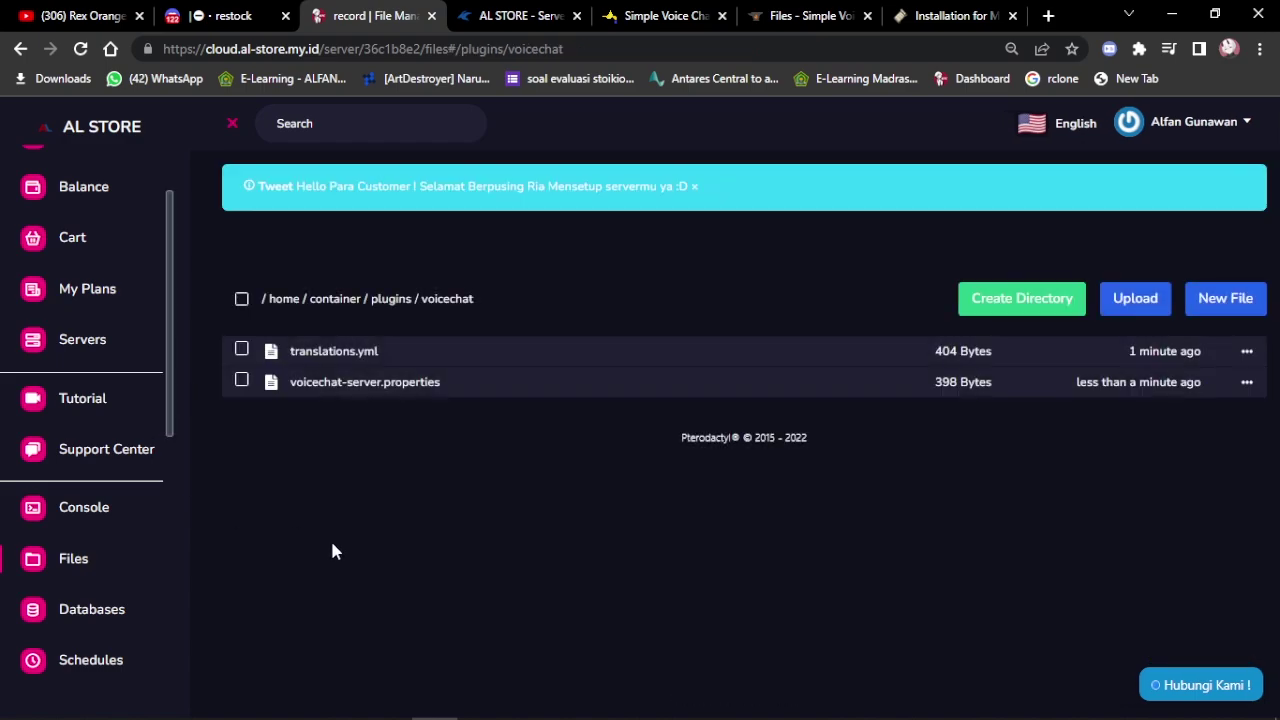
left_click(100, 510)
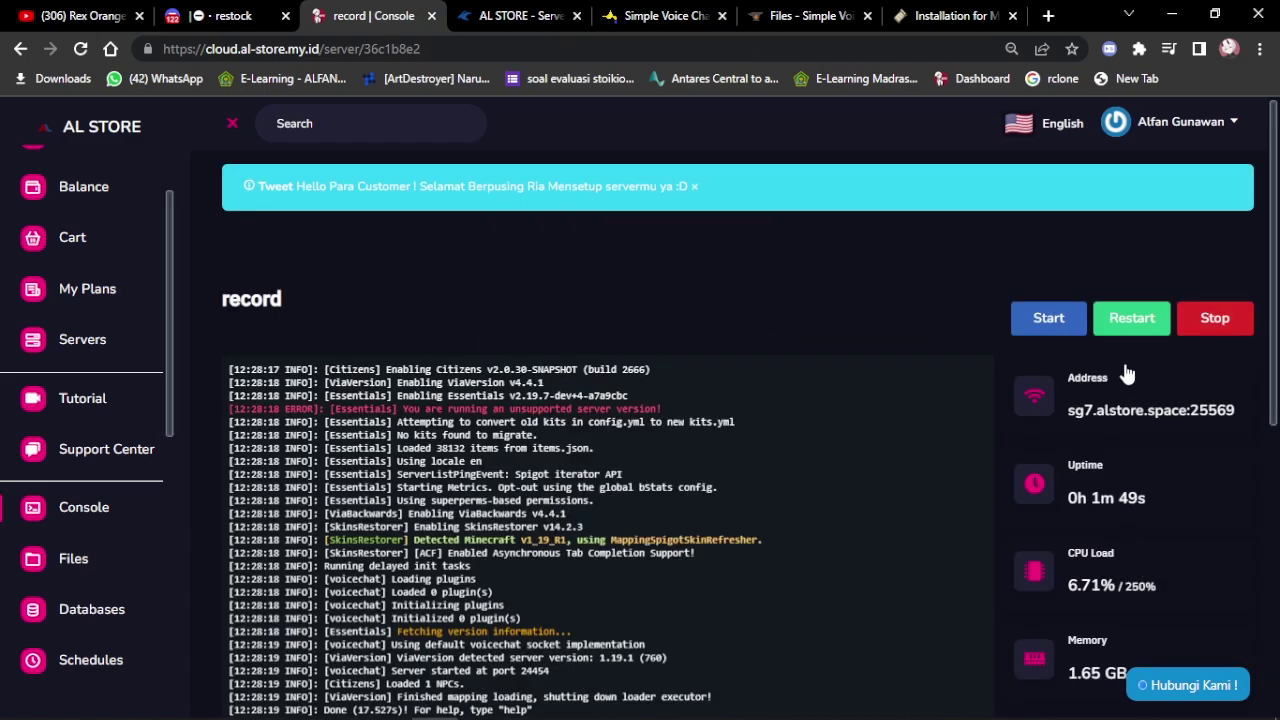
Restart the server to apply the new voicechat settings and minimize Chrome to the desktop.
left_click(1115, 326)
scroll(1137, 429, "down", 3)
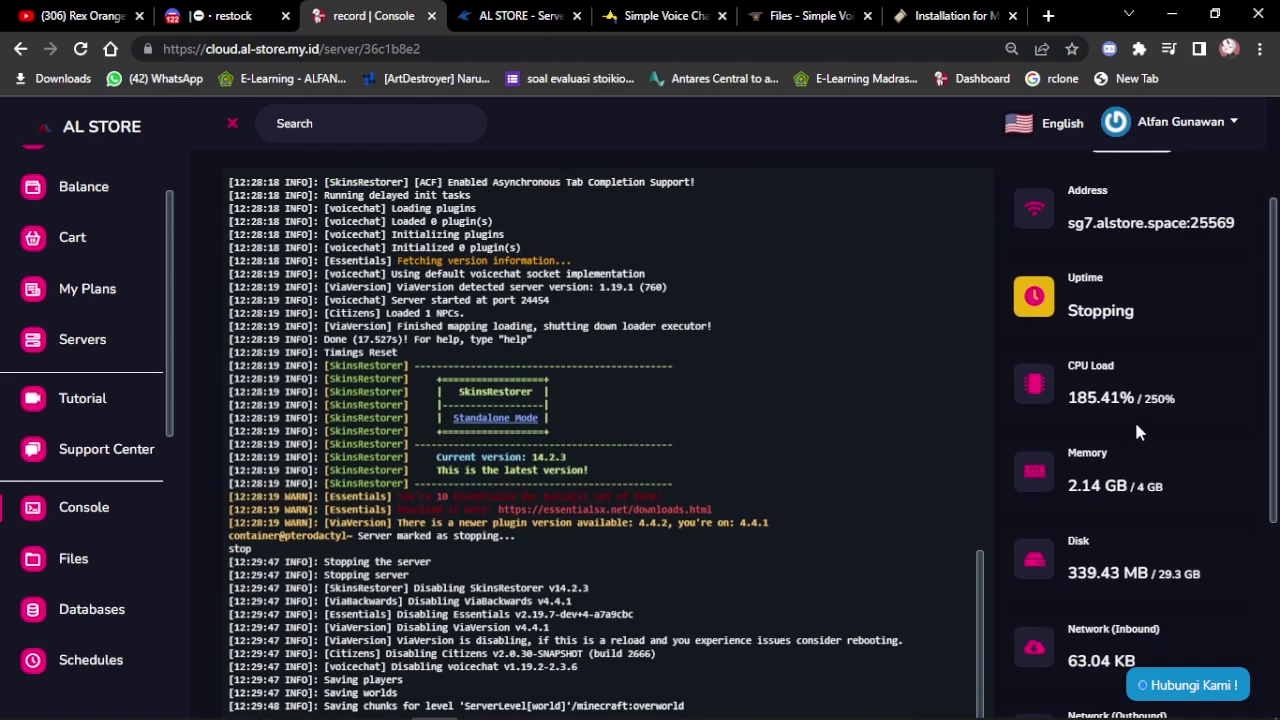
scroll(1137, 431, "down", 2)
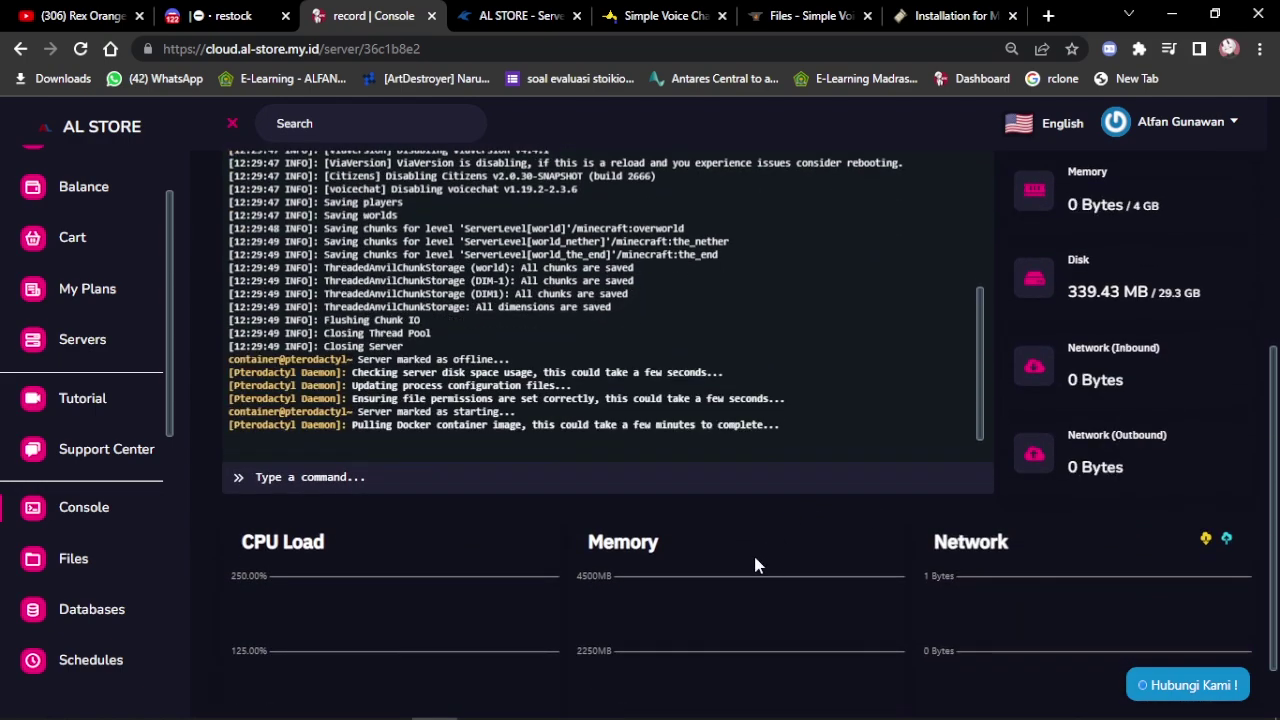
scroll(1230, 483, "up", 2)
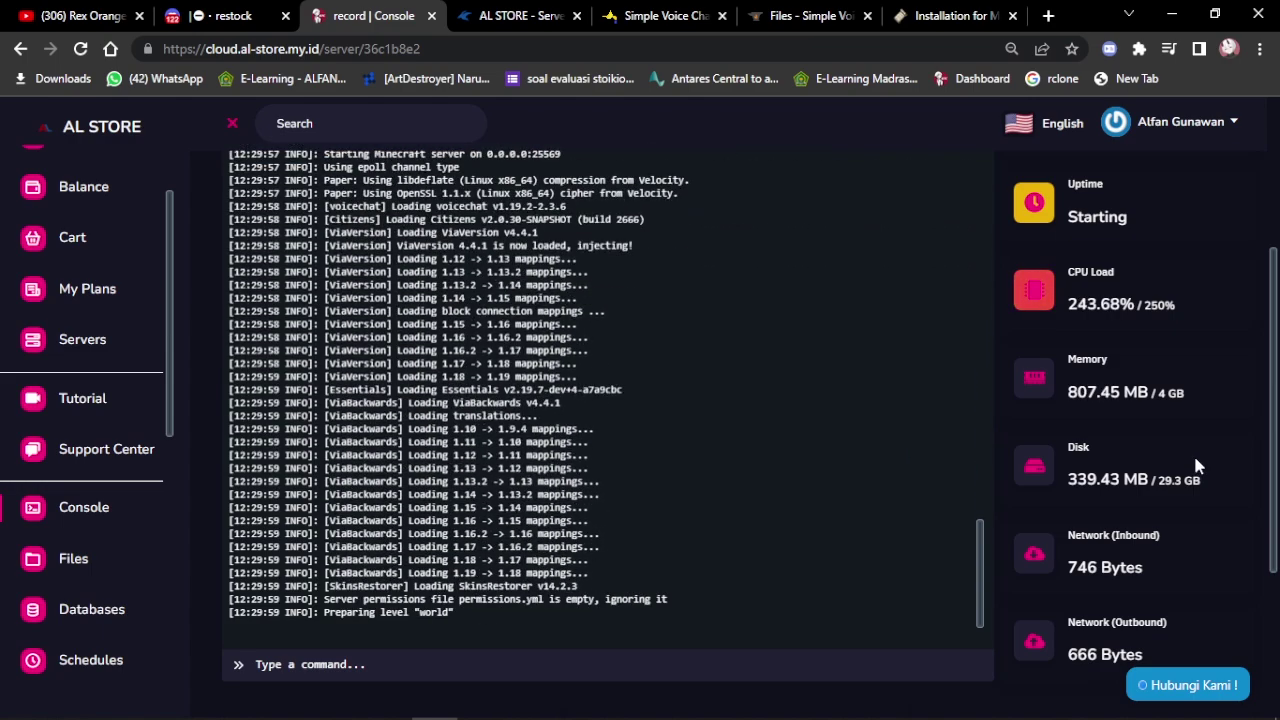
left_click(1277, 717)
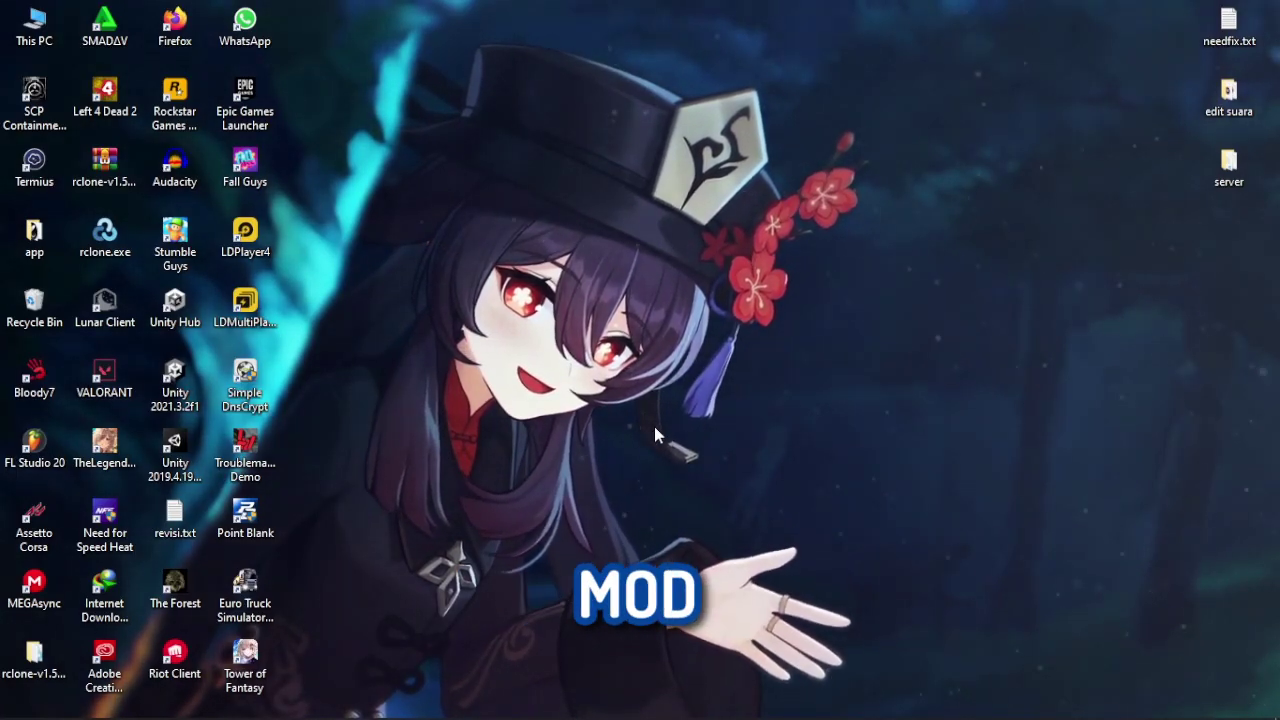
Open %appdata%\.minecraft\mods and check its four jars, including voicechat-fabric-1.19.1-2.3.7.jar.
left_click(22, 700)
type("%a")
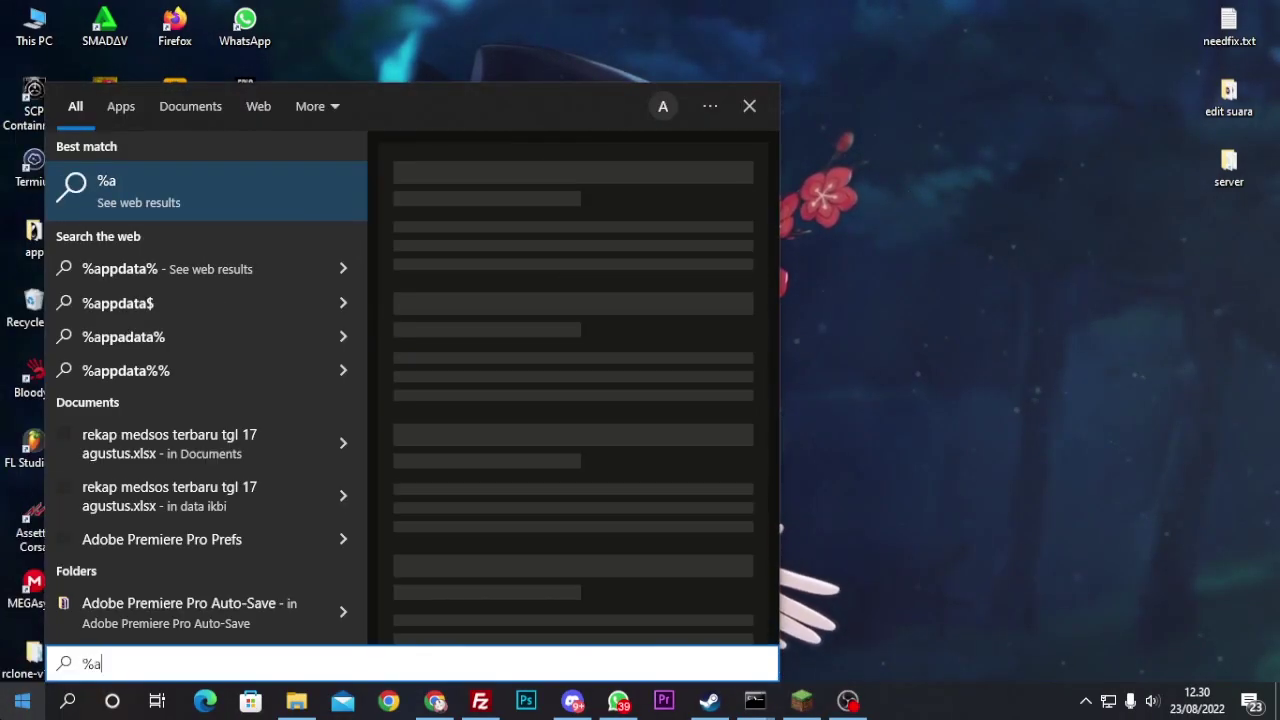
type("ppdata%")
key("Return")
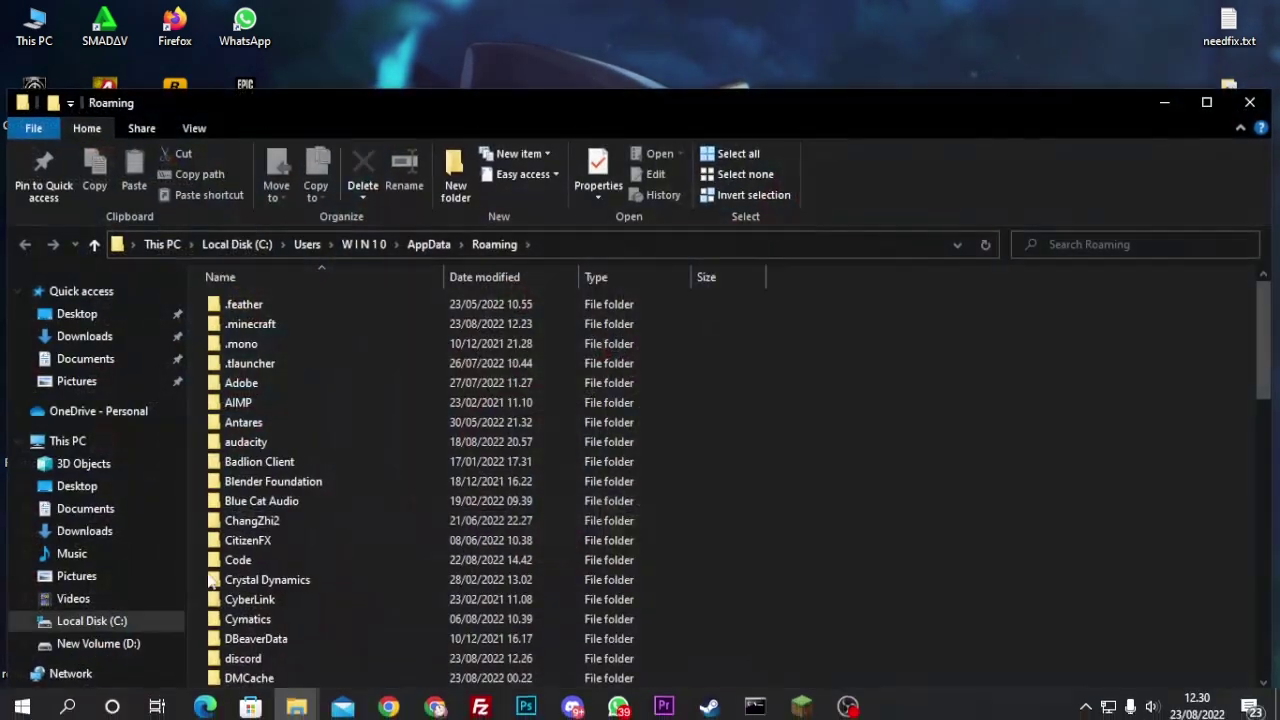
double_click(286, 325)
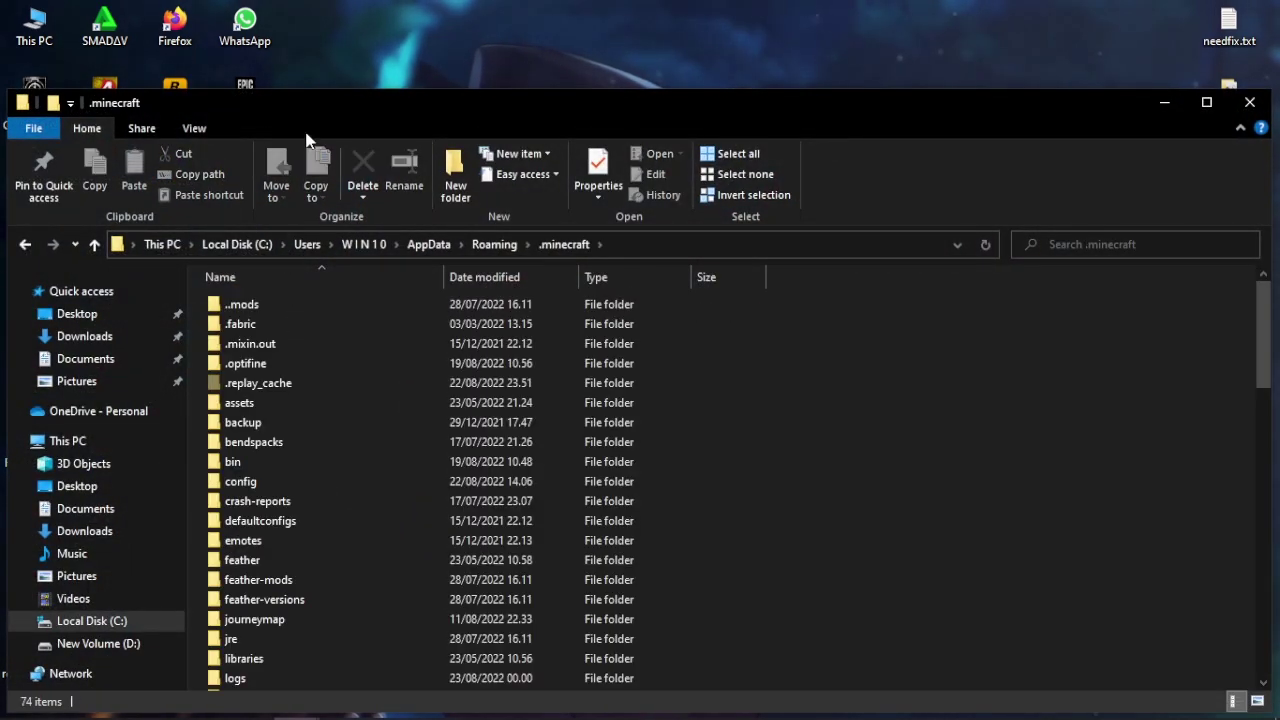
scroll(510, 450, "down", 3)
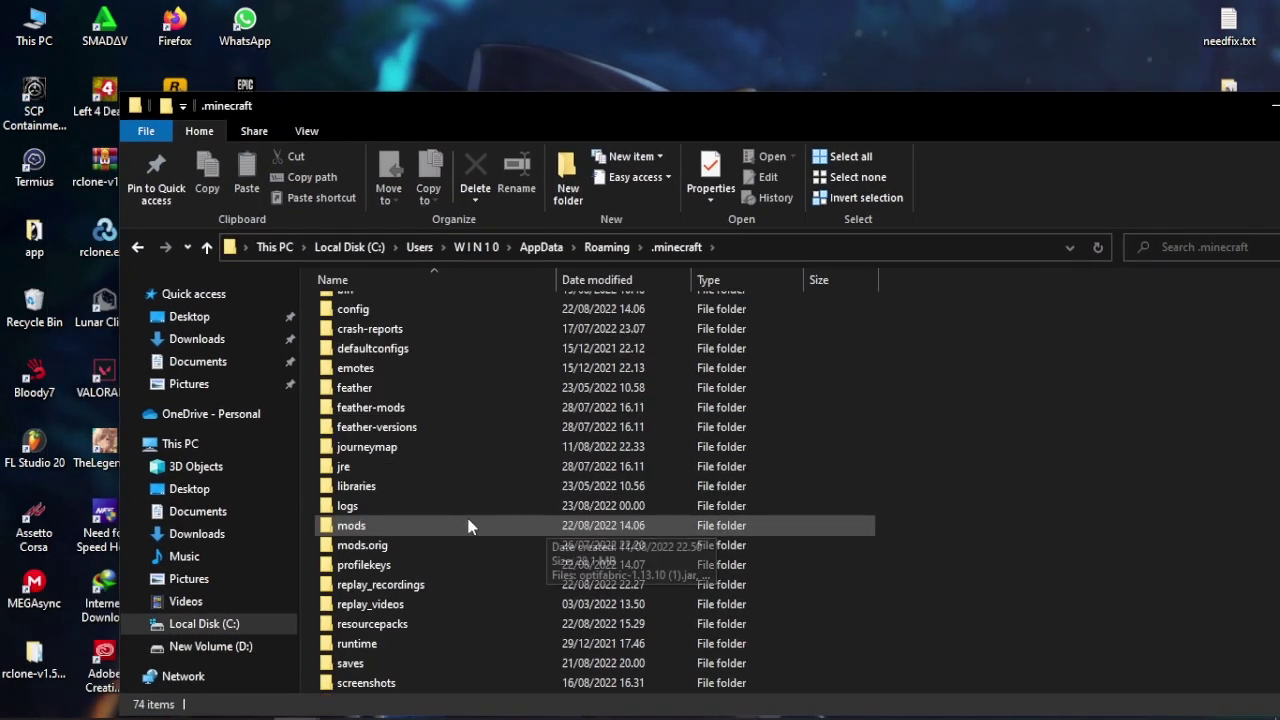
double_click(352, 525)
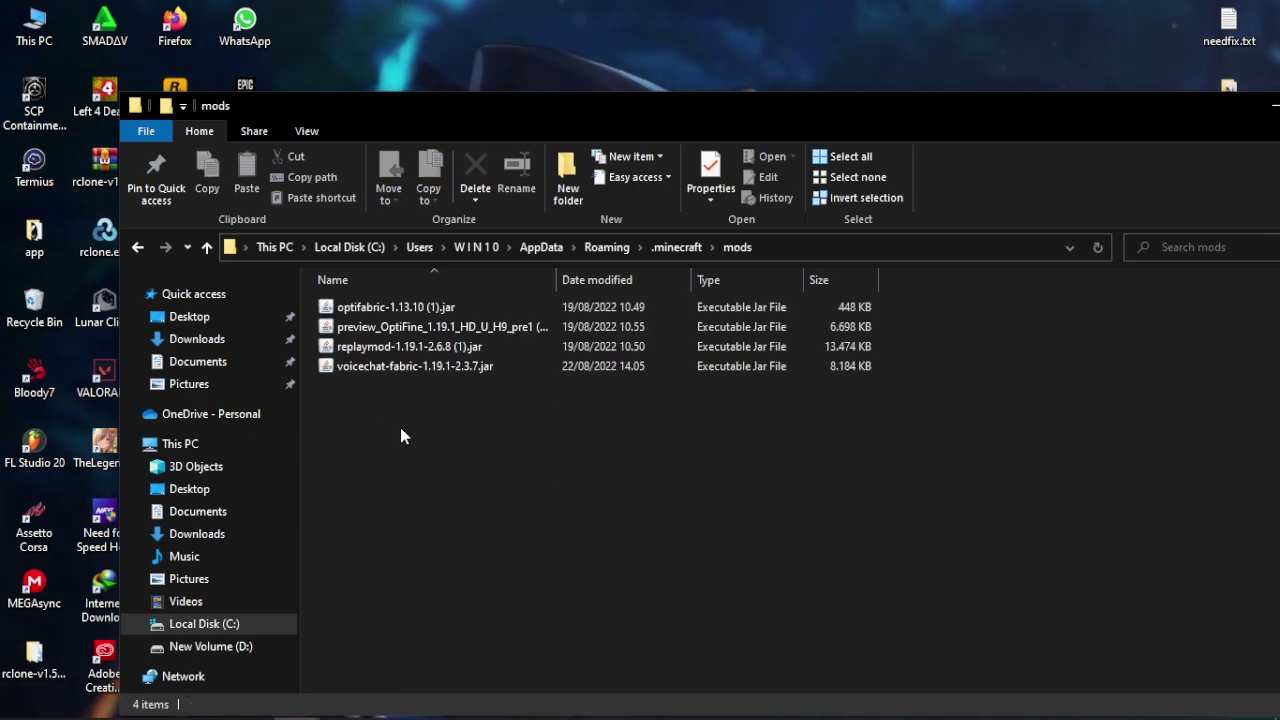
left_click_drag(401, 71, 515, 67)
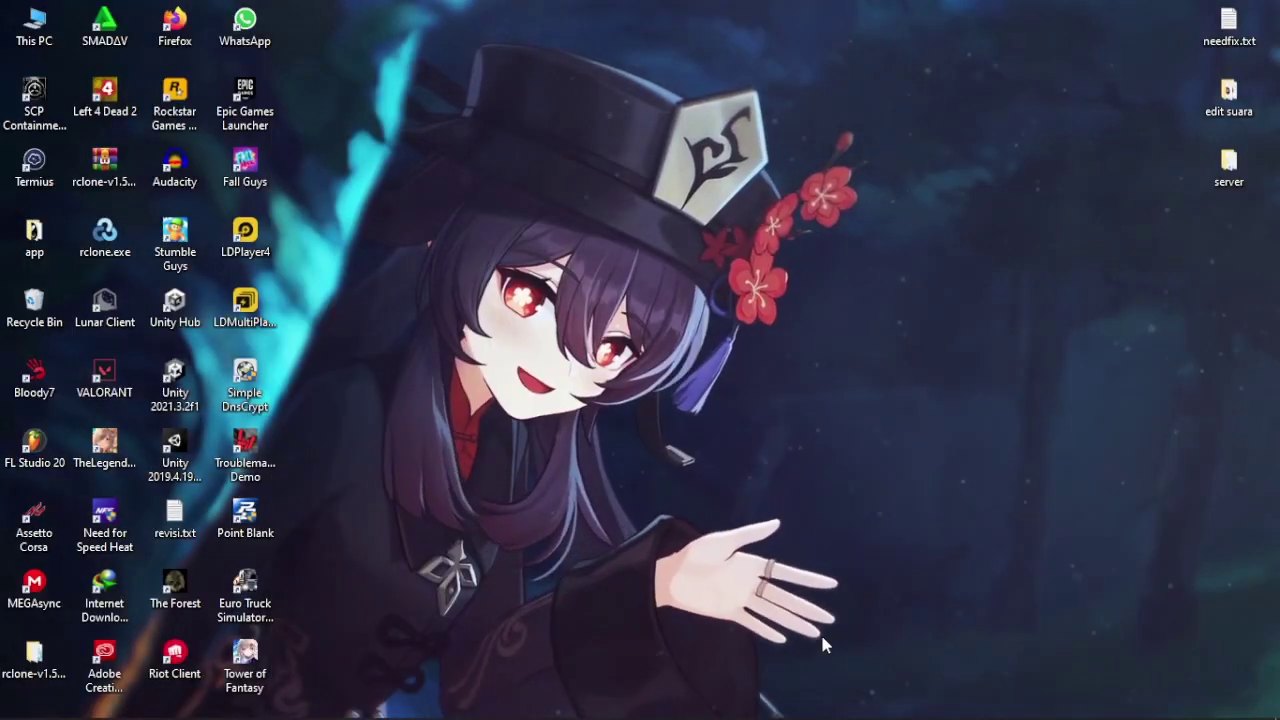
Launch Minecraft with the fabric-loader-1.19.1 installation, accepting the modified-installation warning.
left_click(813, 706)
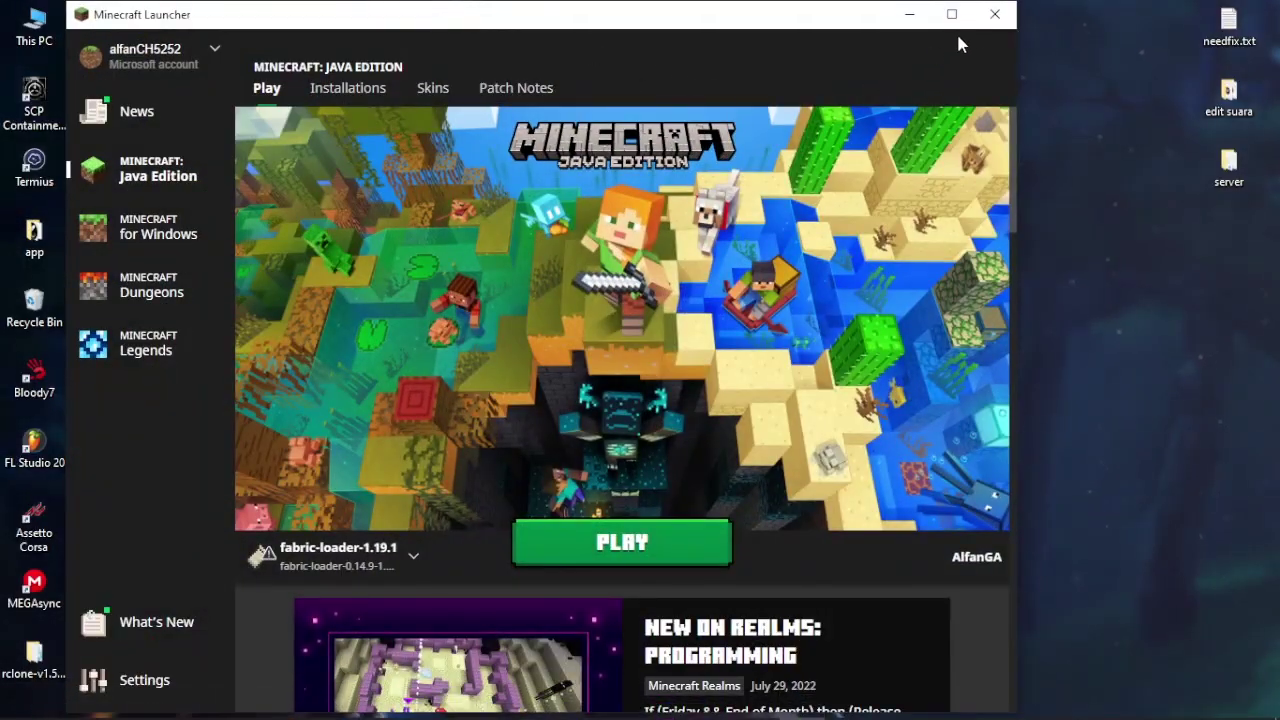
left_click(957, 28)
left_click(297, 562)
left_click(787, 463)
left_click(782, 544)
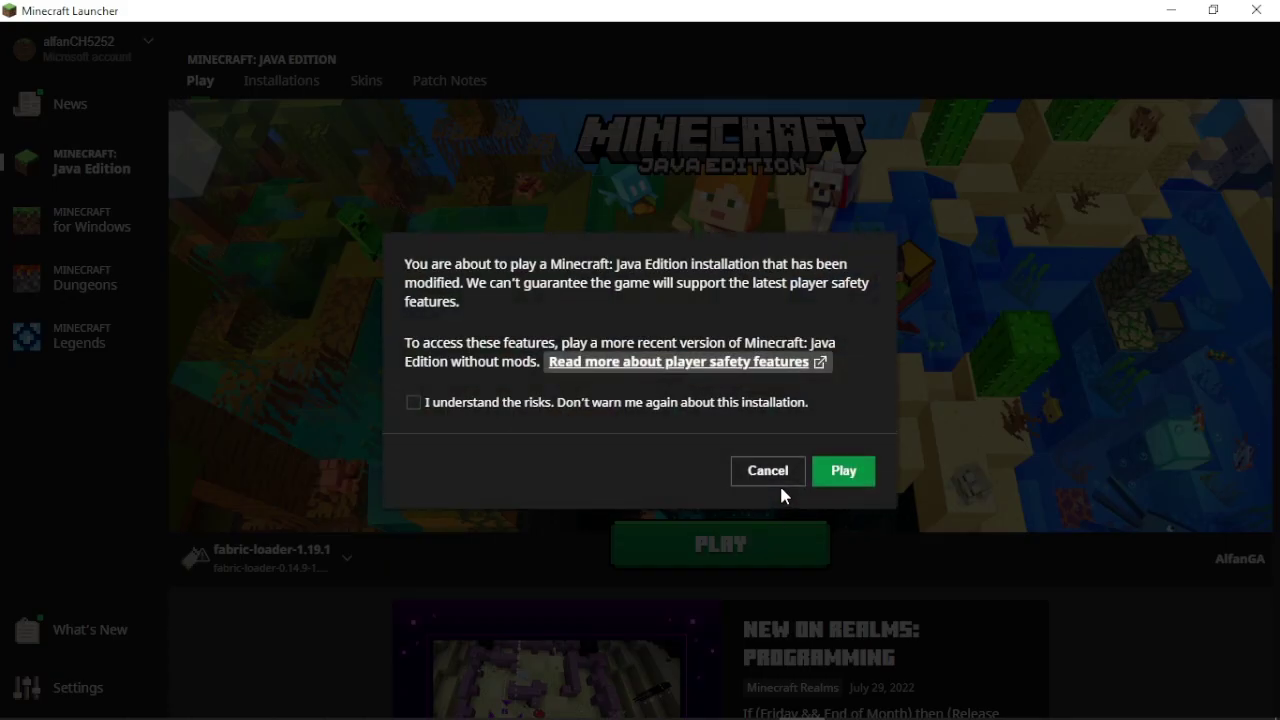
left_click(844, 471)
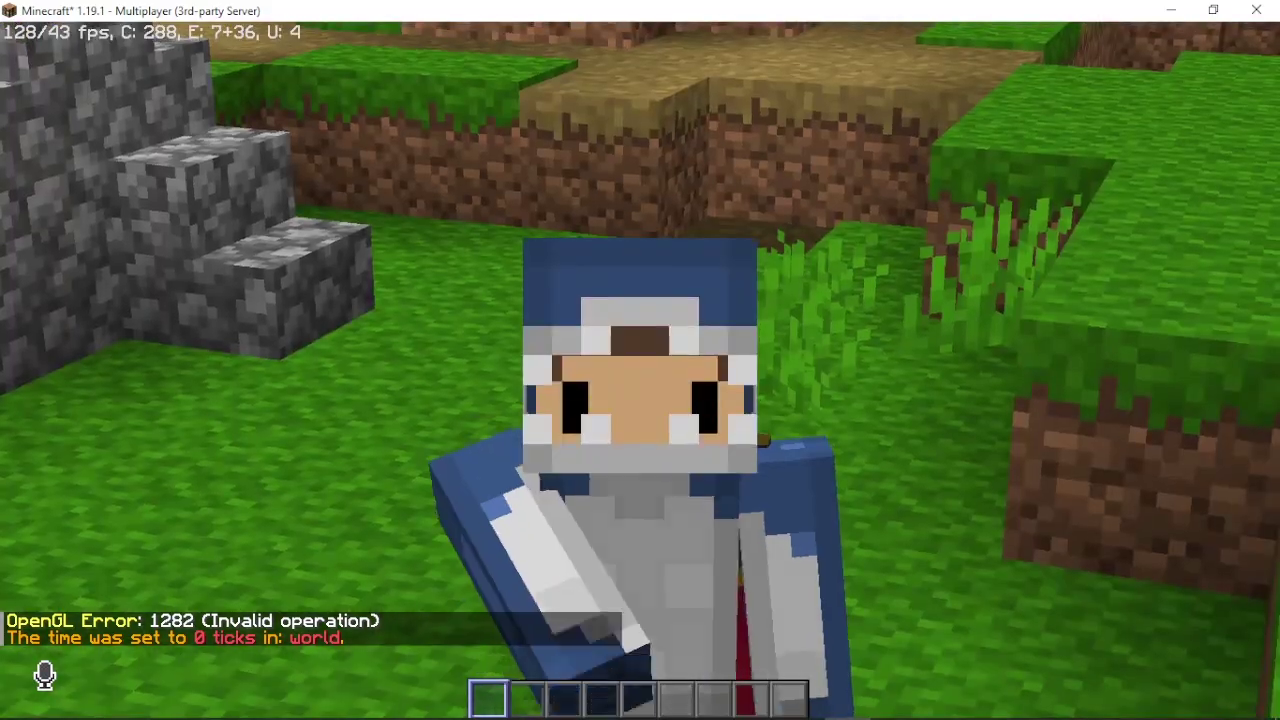
Walk through the forest toward the village, switching between first- and third-person views with F5.
key("F5")
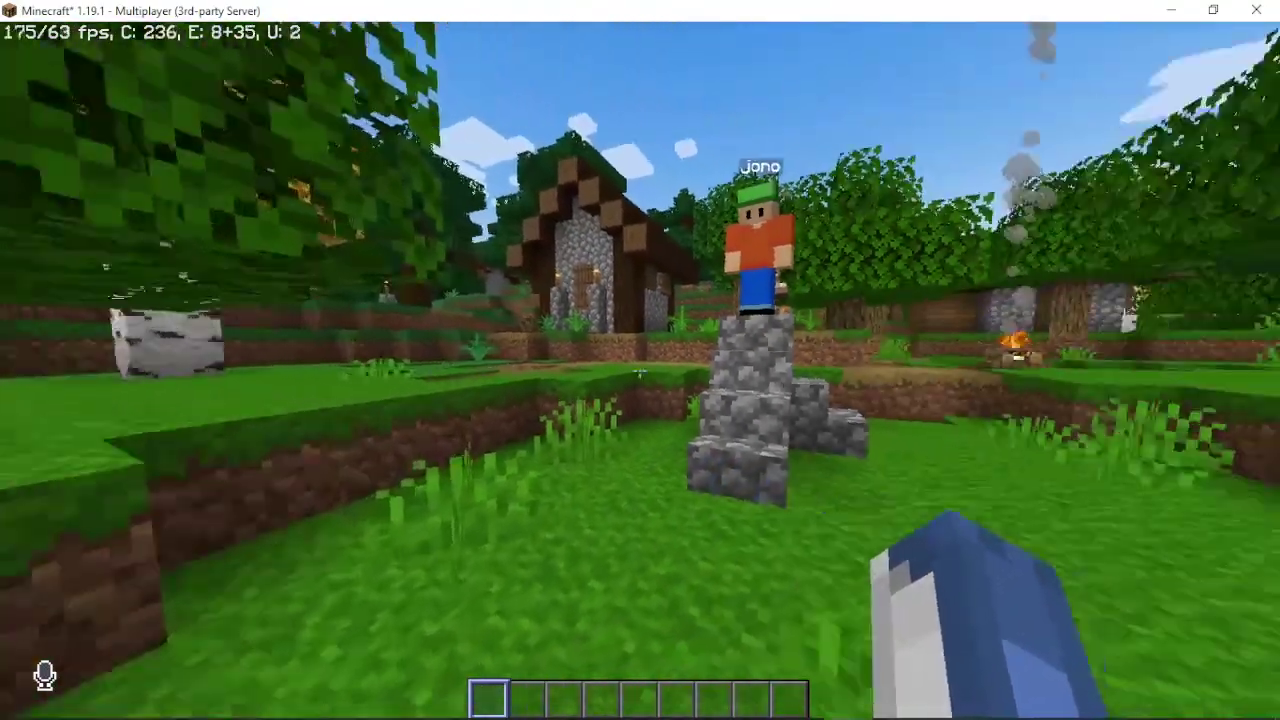
key("w")
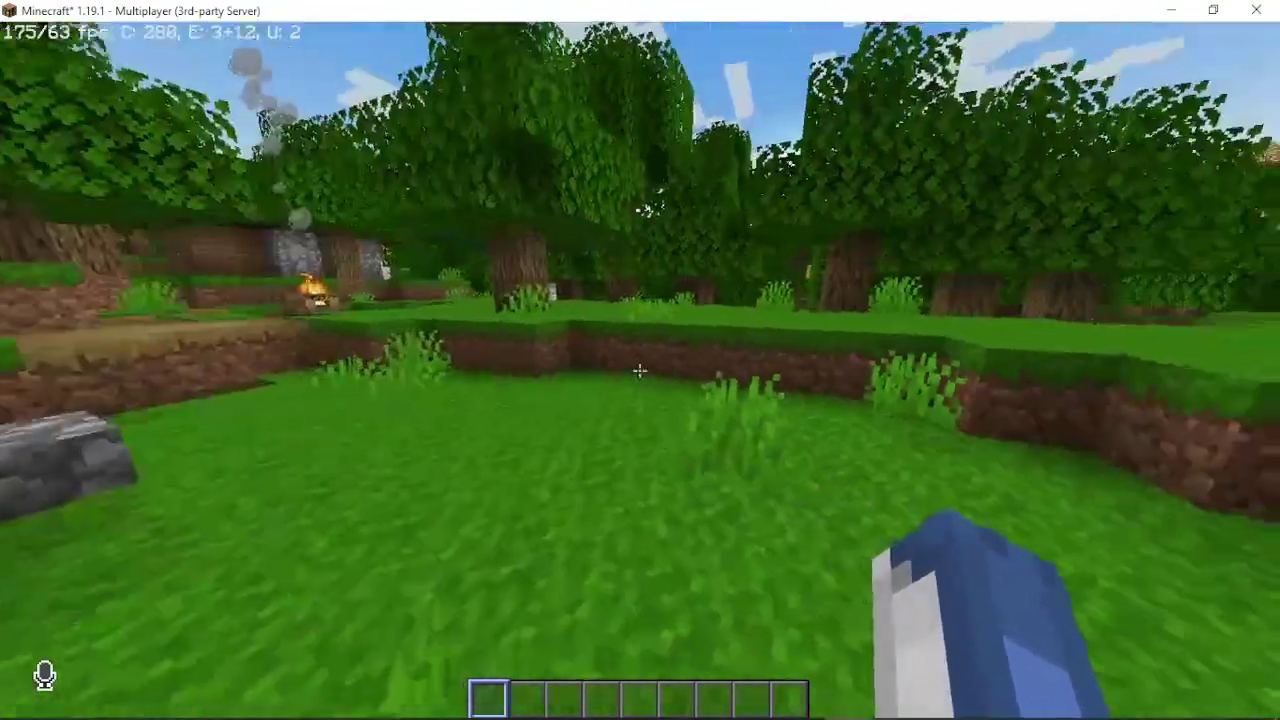
key("w")
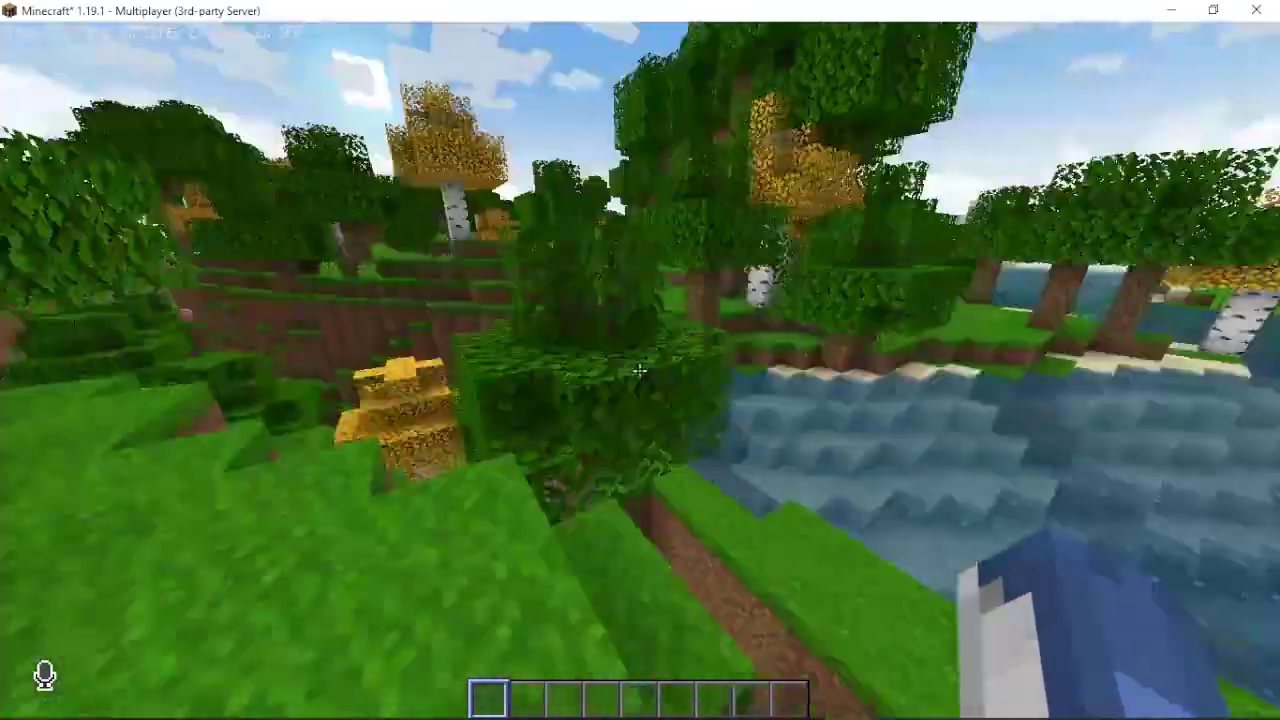
key("F5")
key("F5")
key("w")
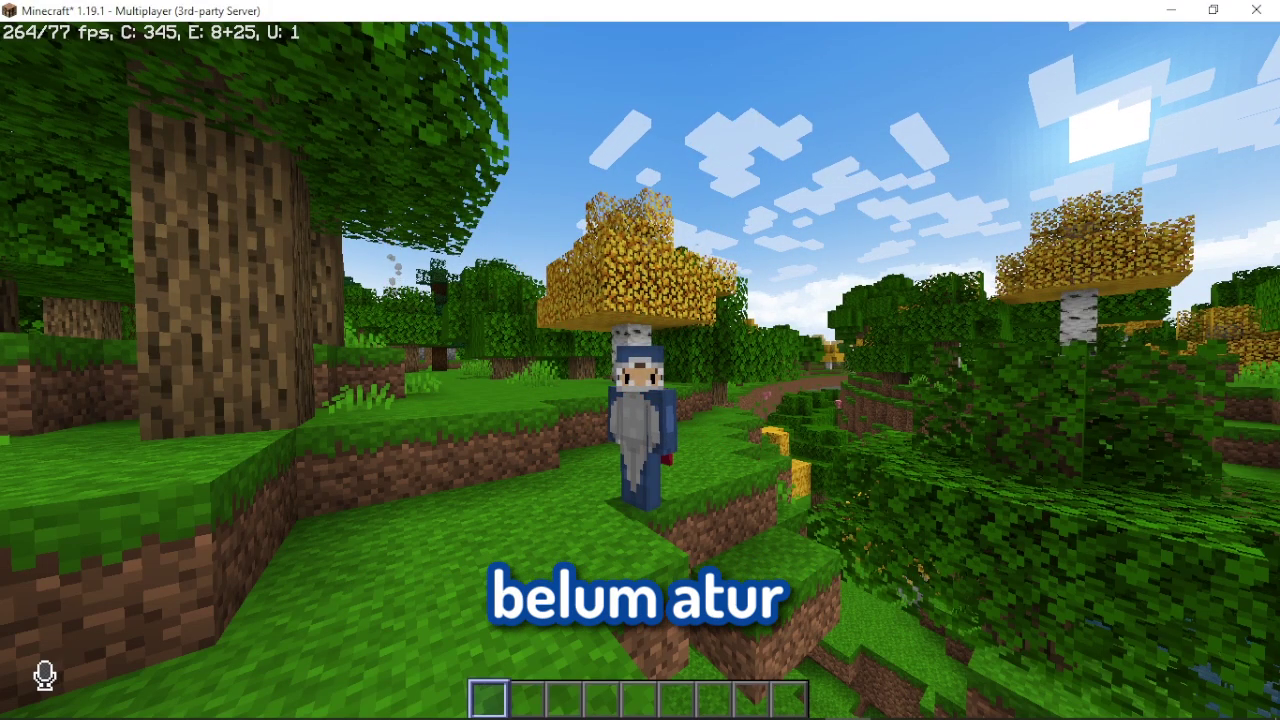
key("F5")
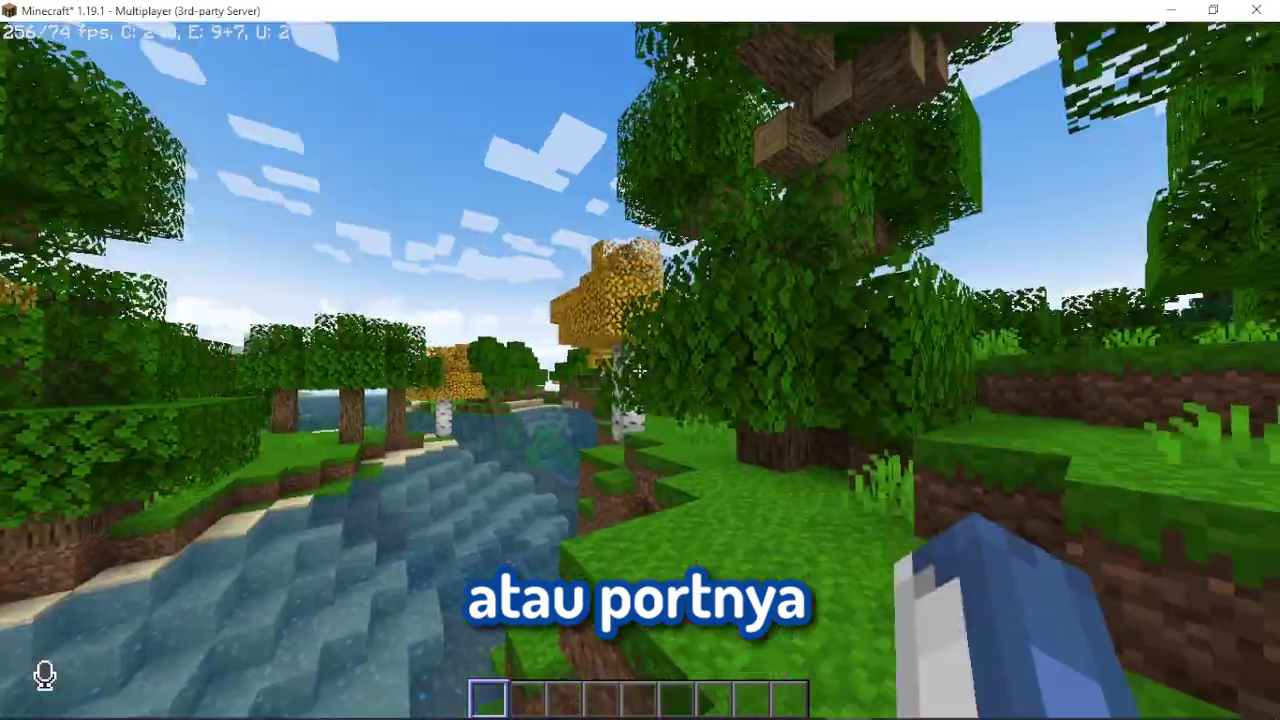
key("w")
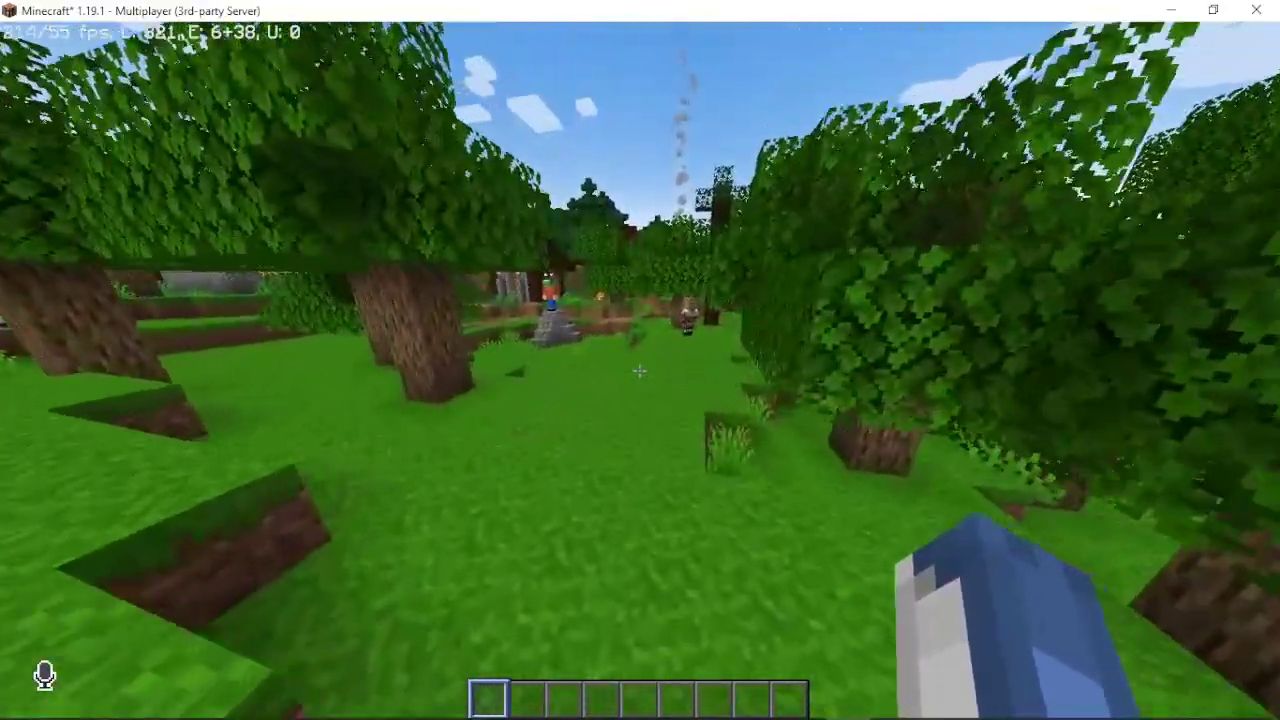
Enable microphone testing in the Voice Chat settings.
key("v")
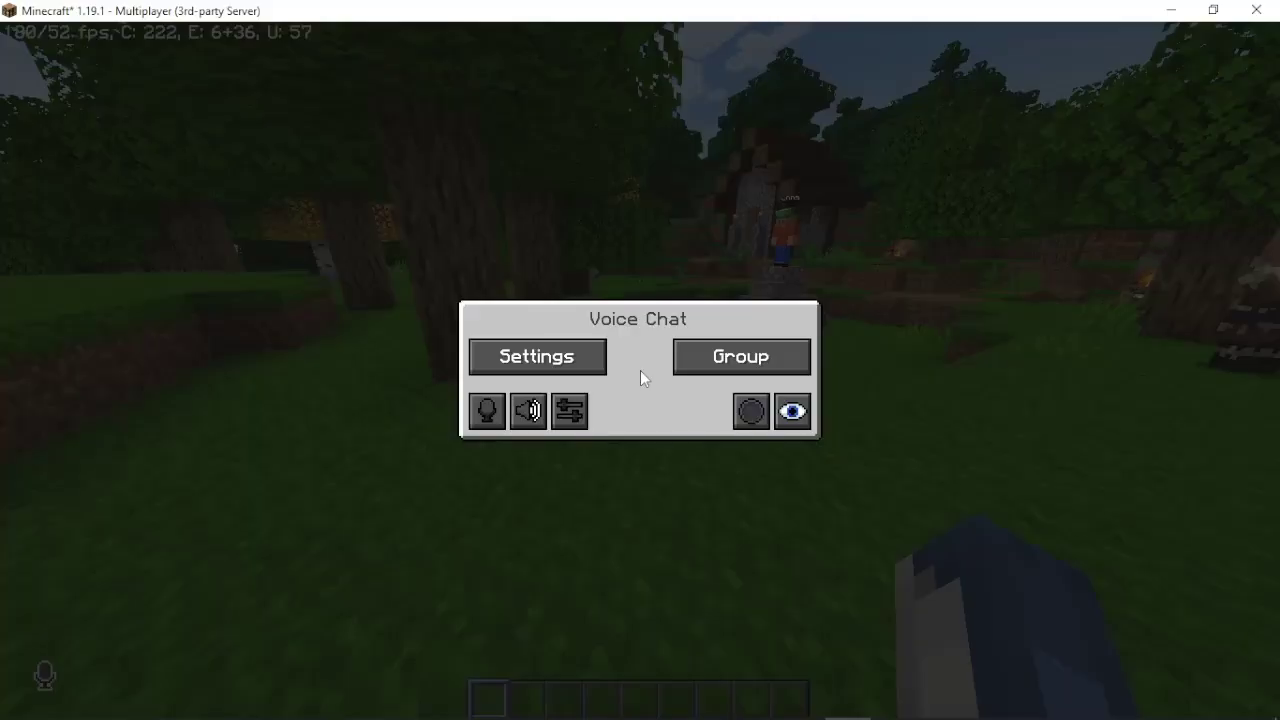
left_click(549, 368)
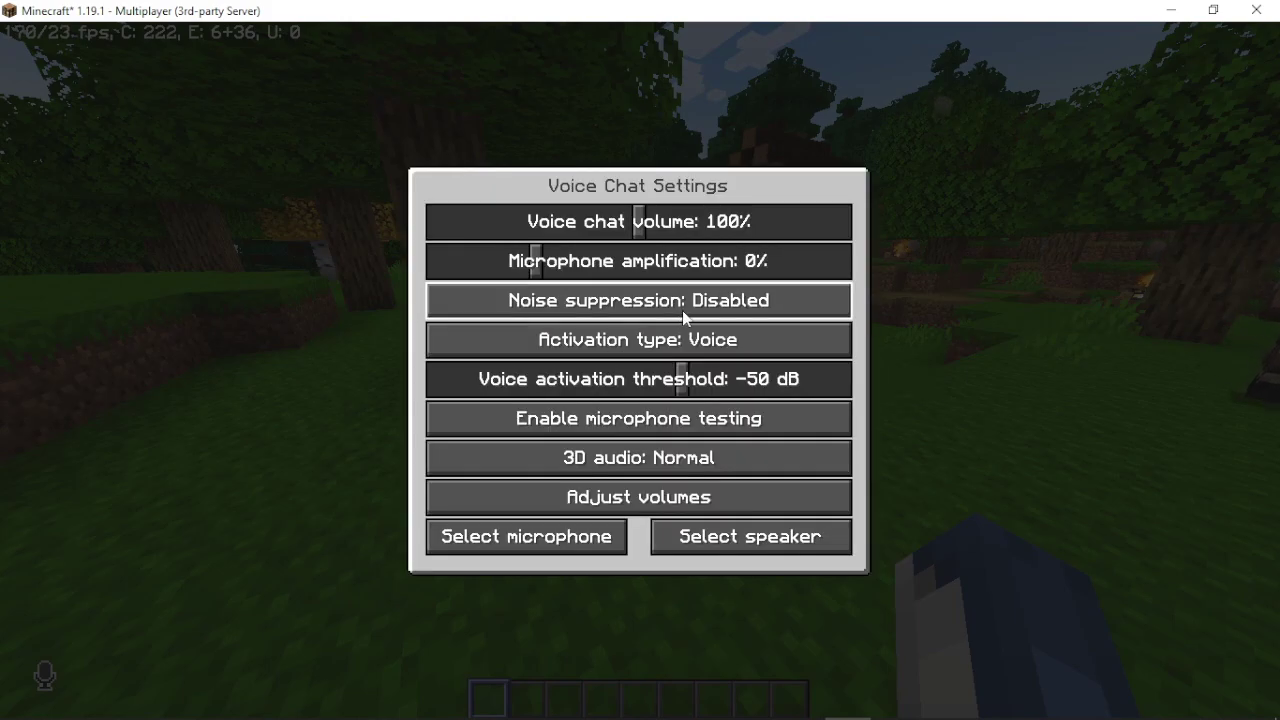
left_click(840, 420)
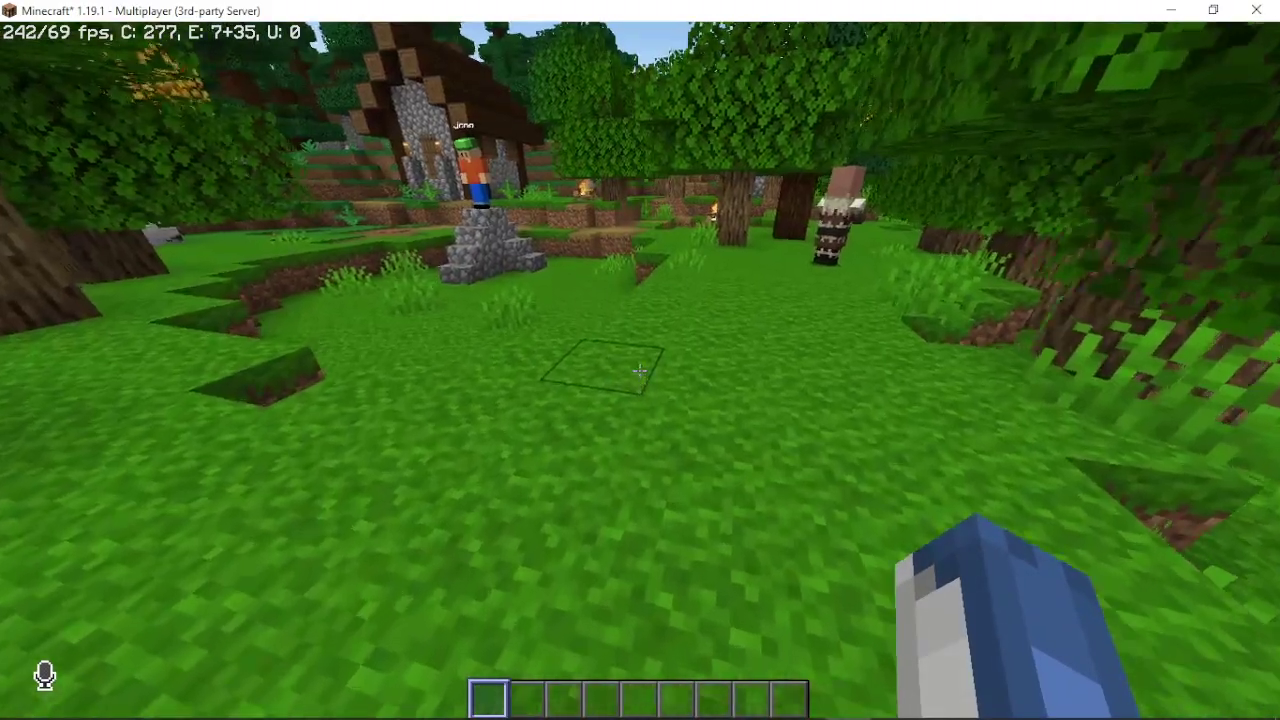
Switch the Minecraft view to third person before leaving the game.
key("F5")
key("F5")
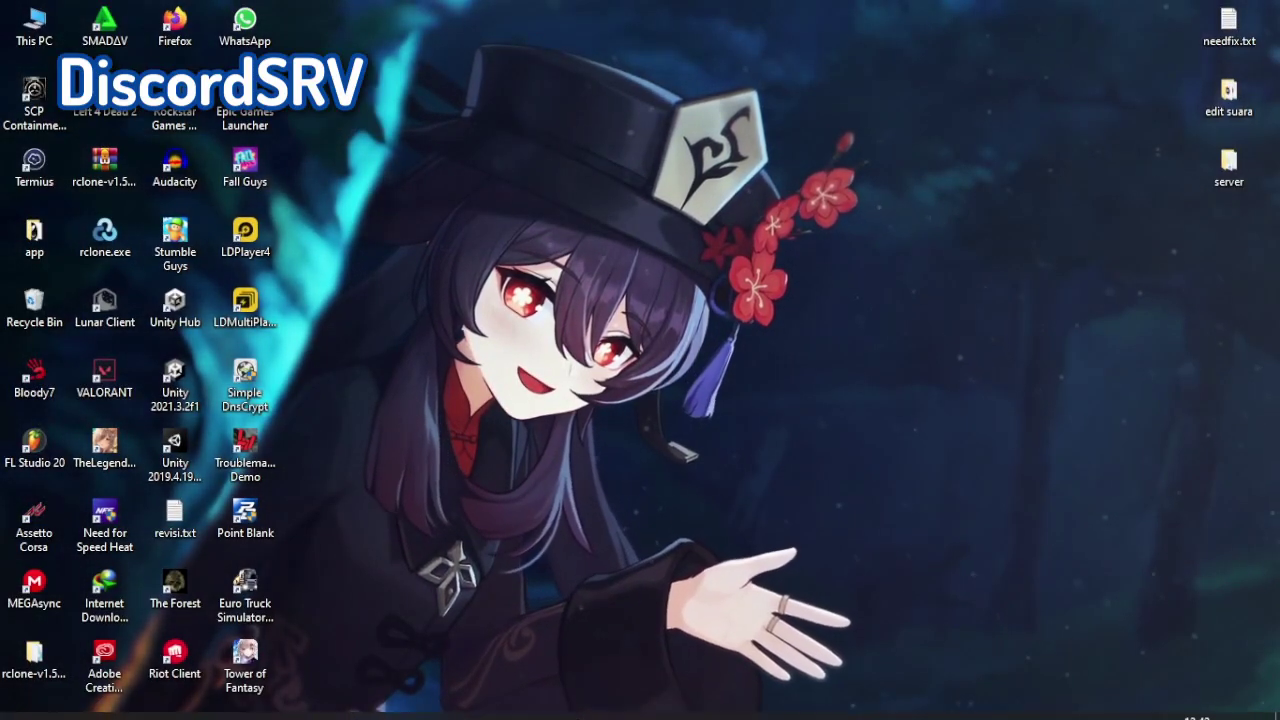
Return to the DiscordSRV plugin page in Chrome, dismissing the message content announcement.
left_click(434, 697)
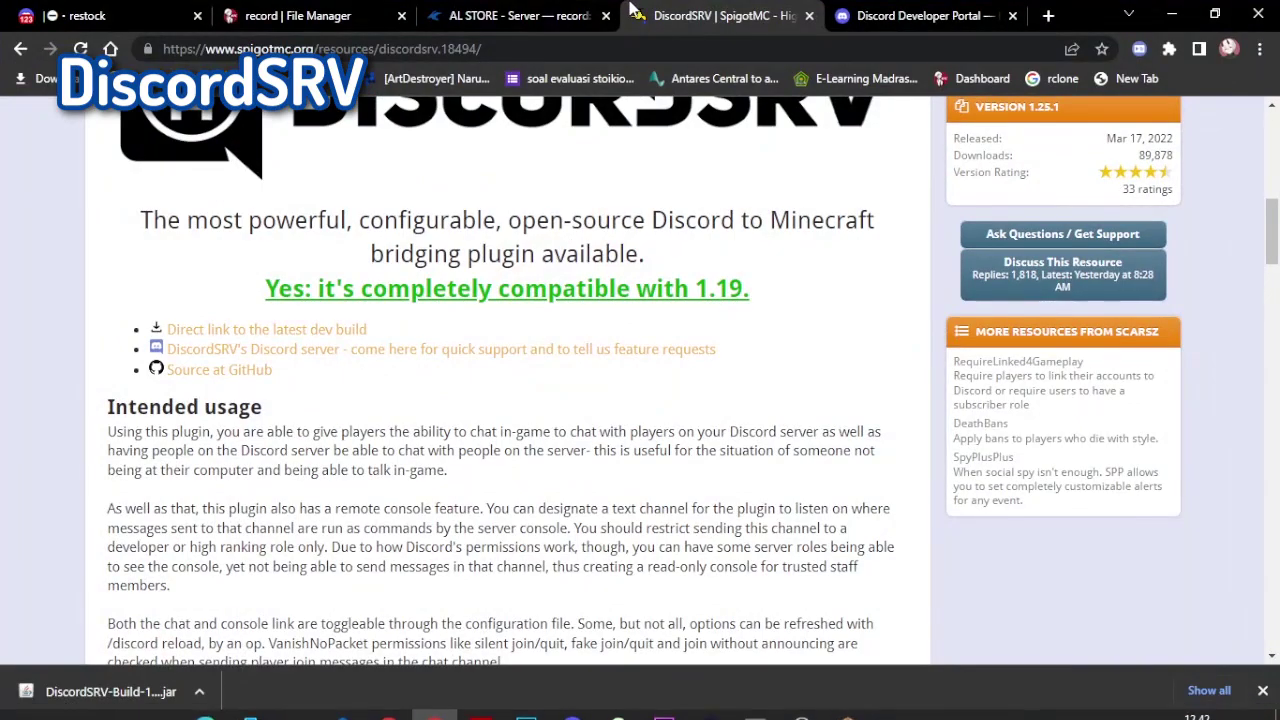
scroll(725, 418, "up", 5)
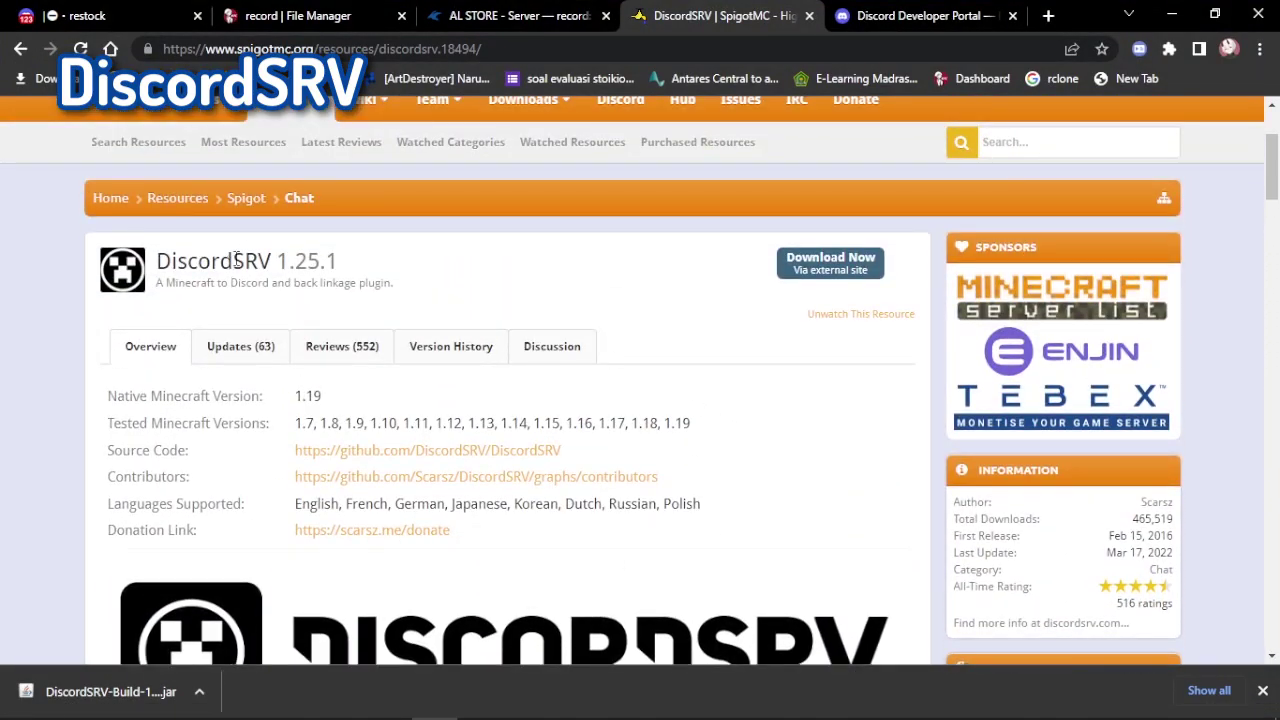
scroll(929, 352, "down", 5)
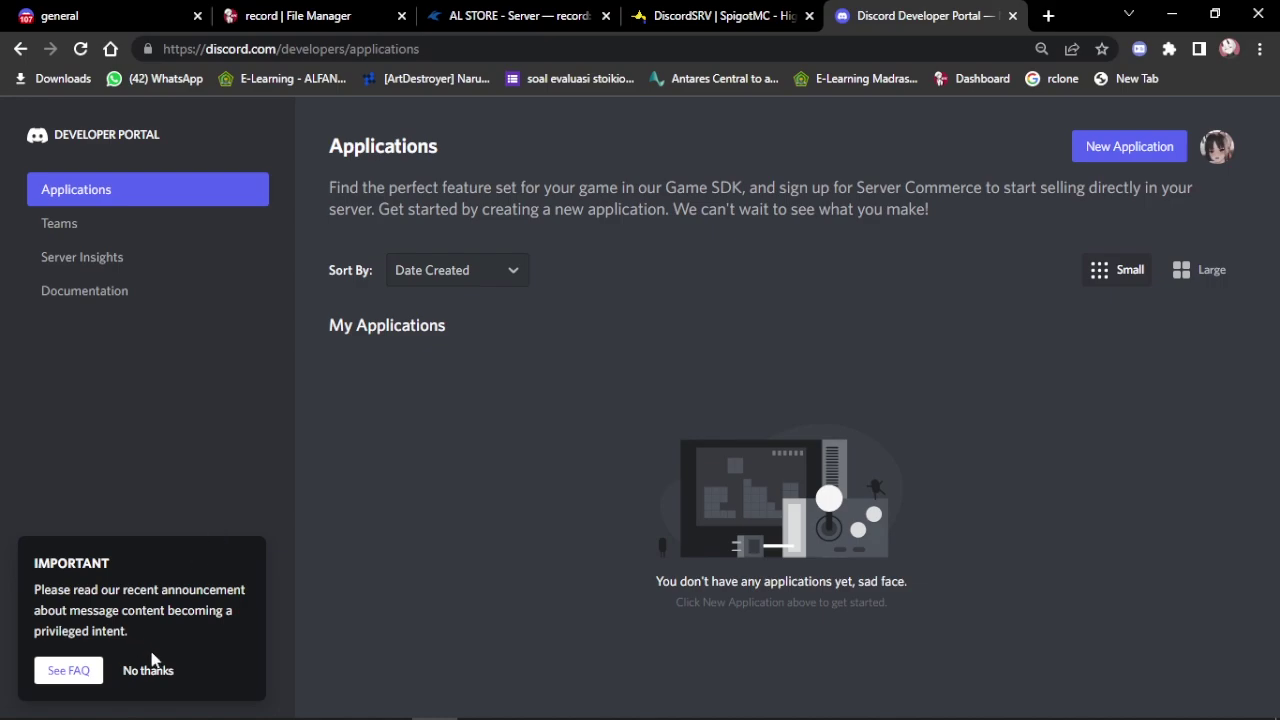
left_click(150, 669)
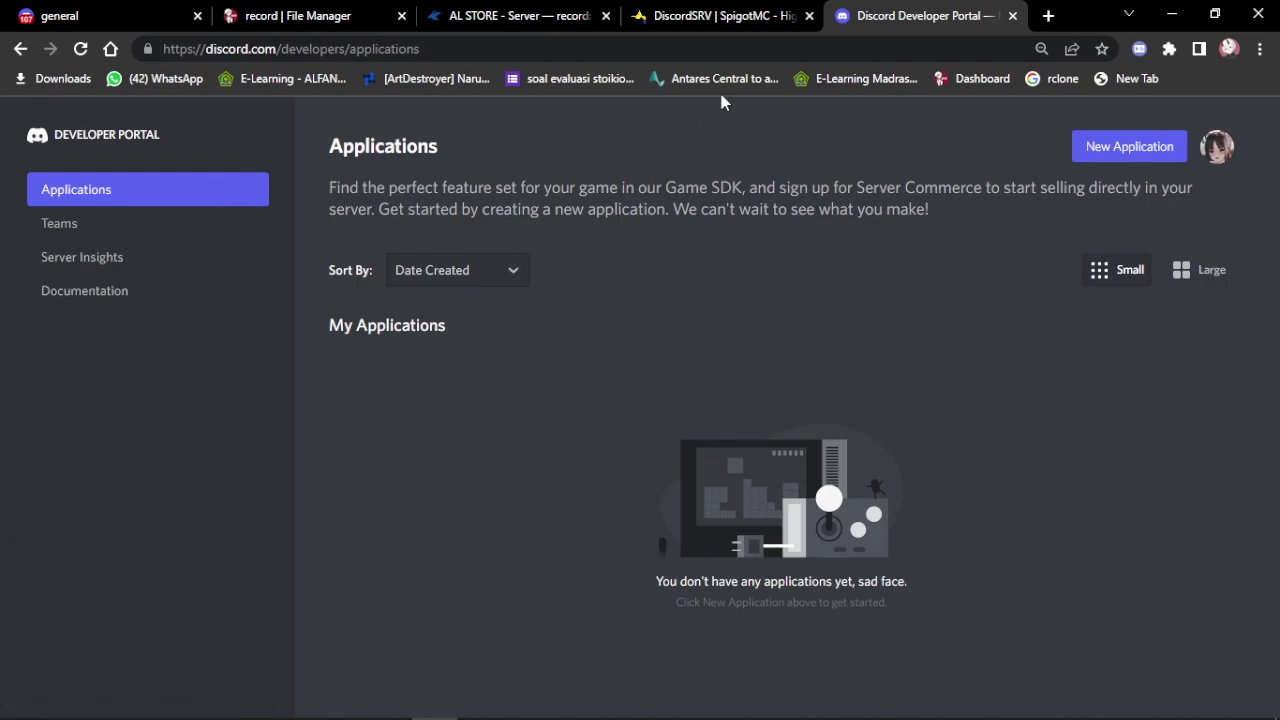
left_click(716, 15)
Follow the guide's link to the Discord developer applications page and start a New Application.
scroll(307, 432, "down", 5)
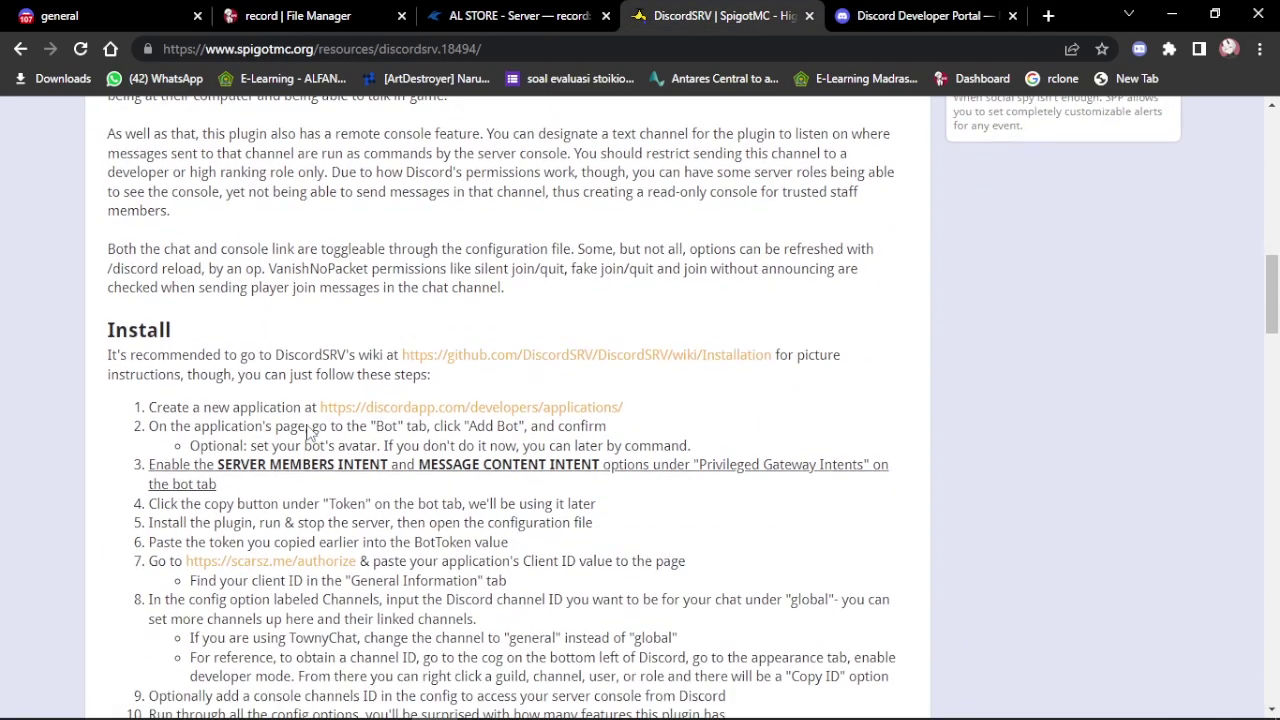
left_click_drag(150, 407, 247, 407)
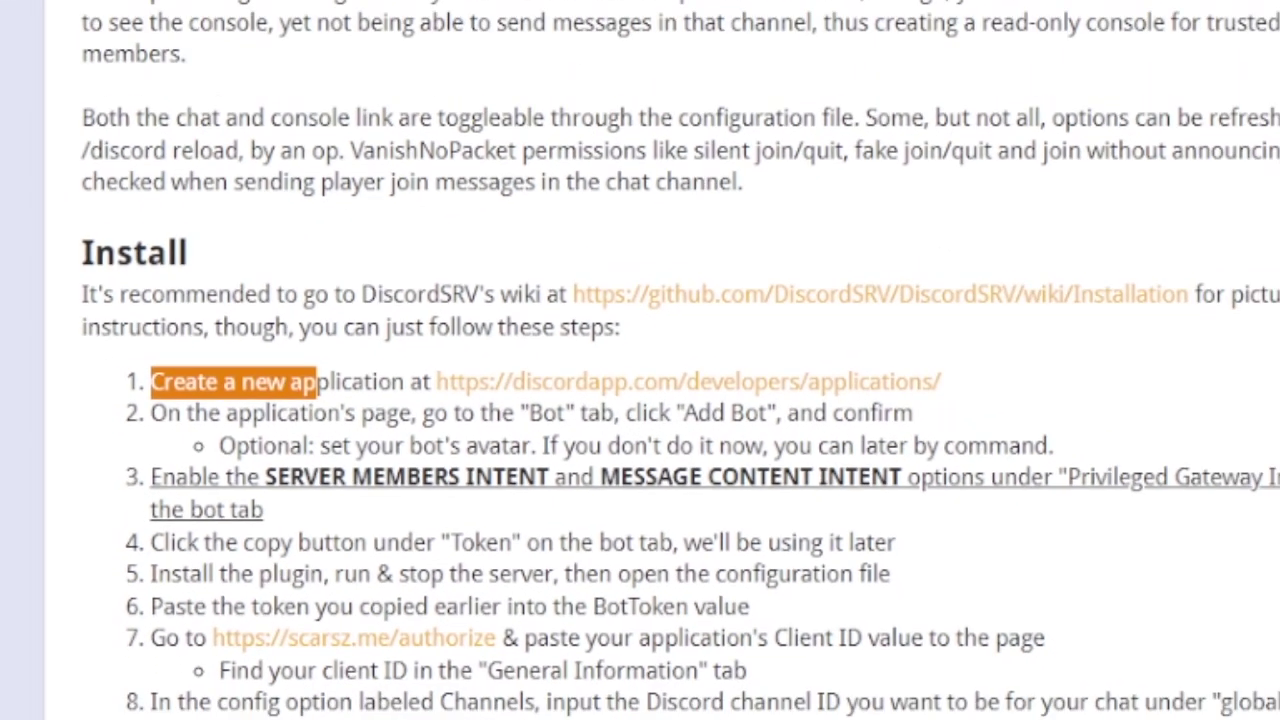
left_click(791, 386)
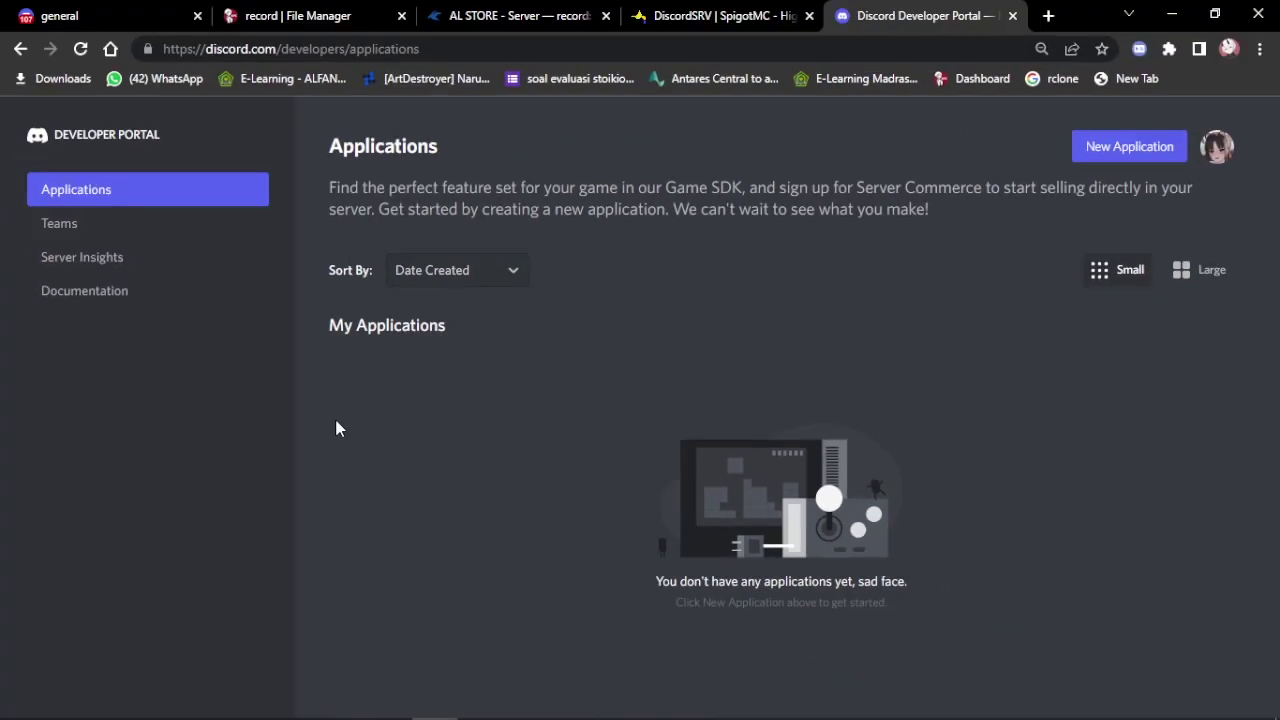
left_click(1124, 148)
Create the pois application and add a bot user to it.
left_click(580, 420)
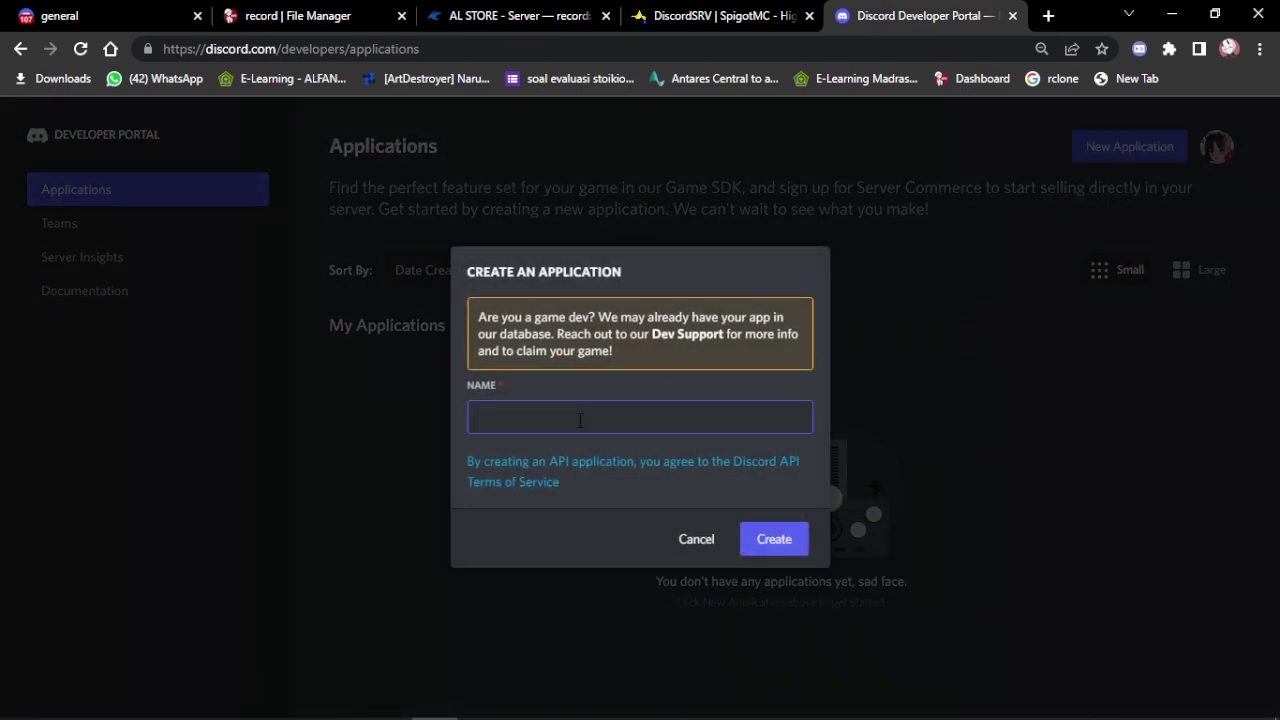
key("Return")
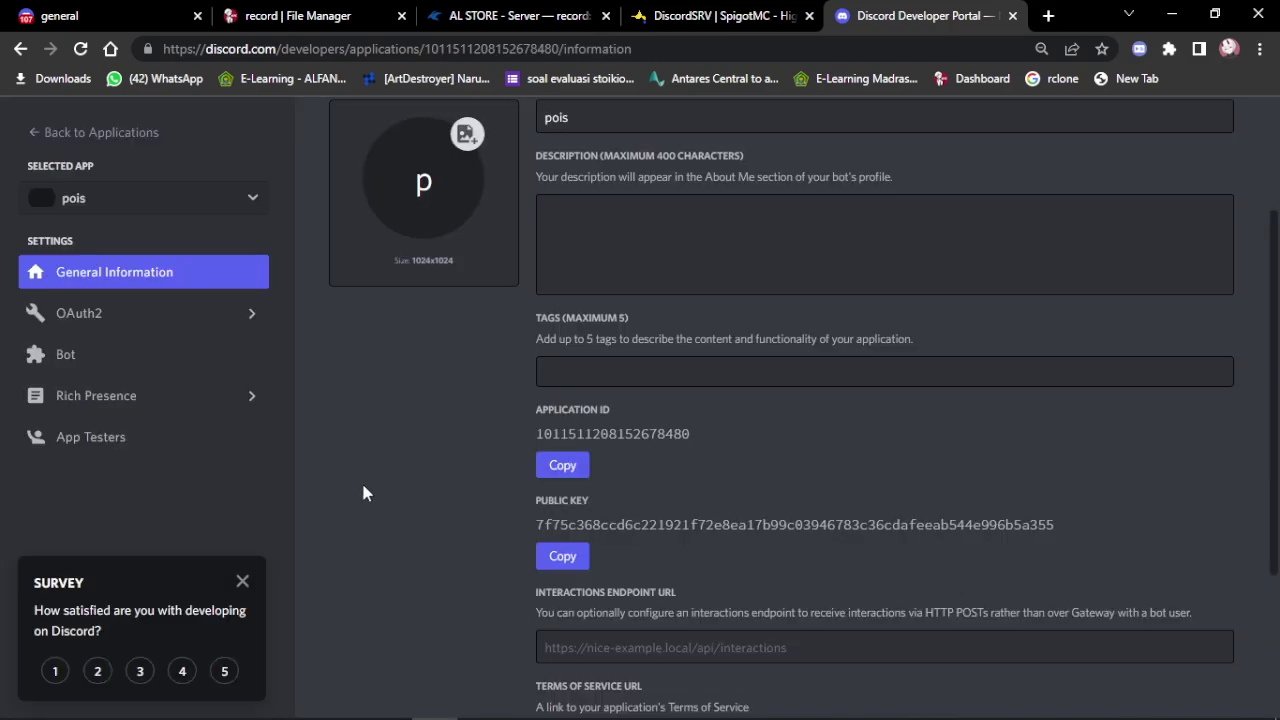
left_click(62, 358)
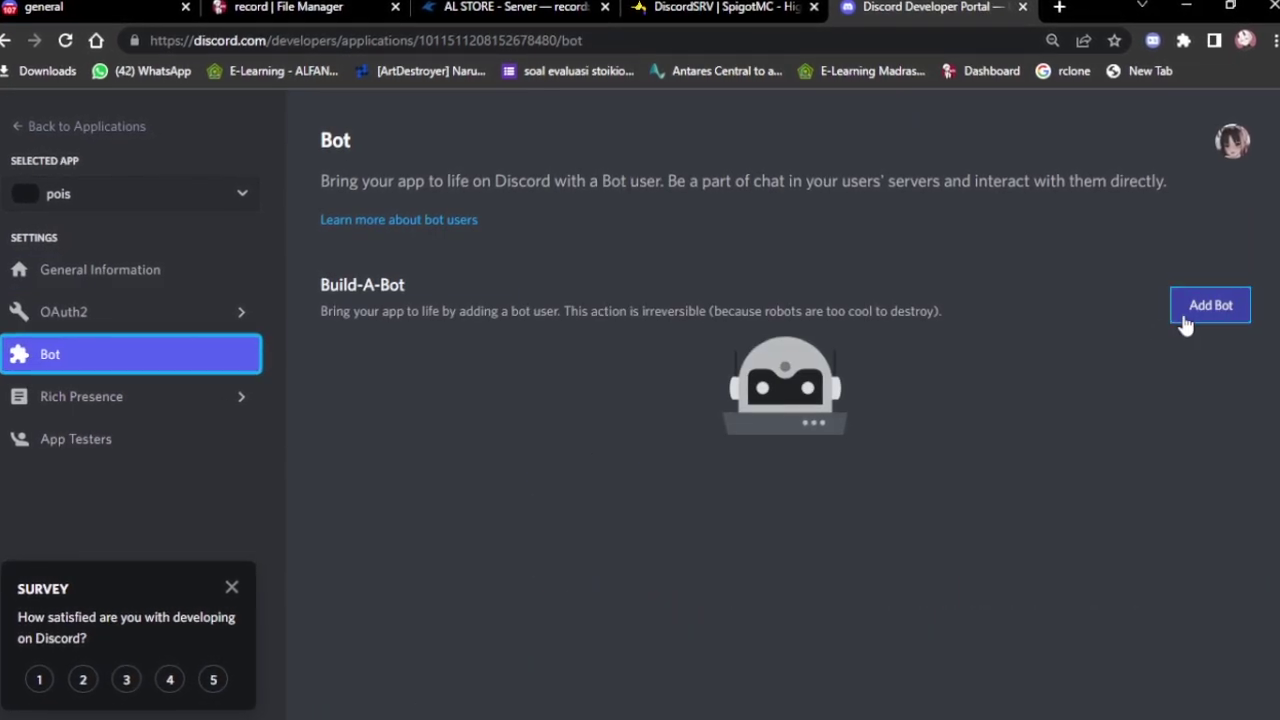
left_click(1190, 308)
left_click(755, 478)
scroll(777, 582, "down", 3)
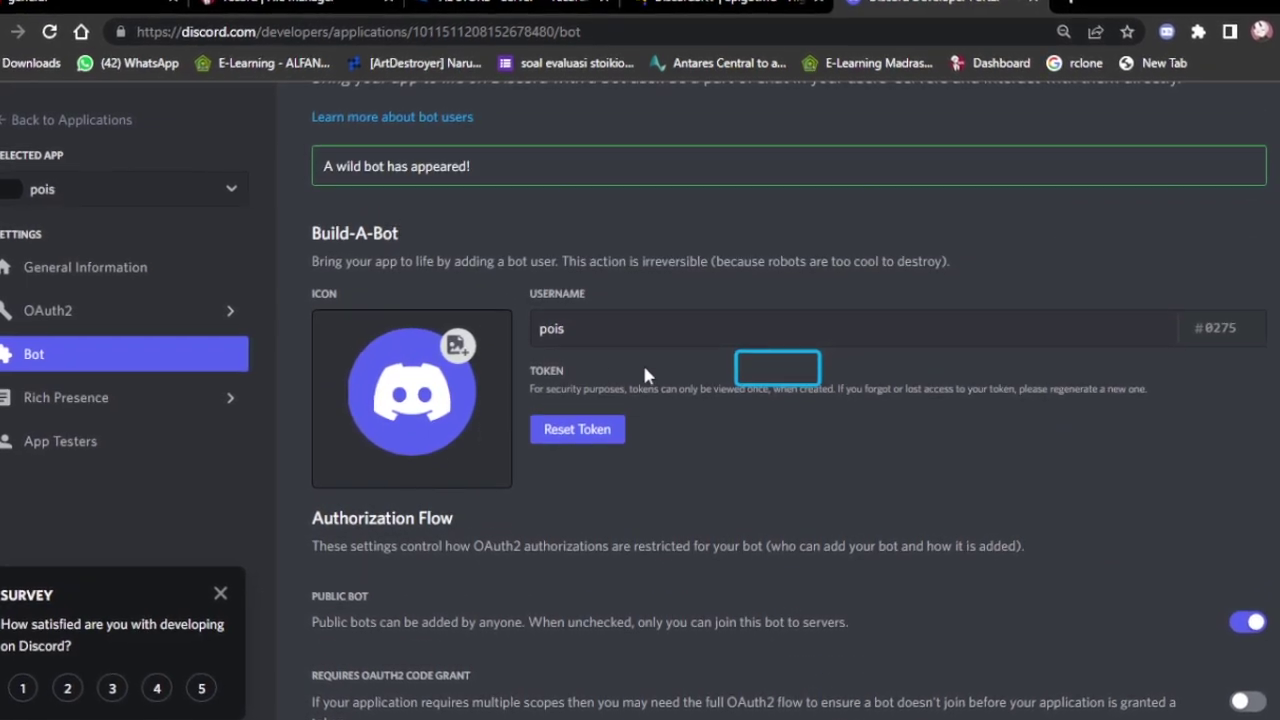
Reset the bot token, confirming with the two-factor authentication code.
left_click(610, 430)
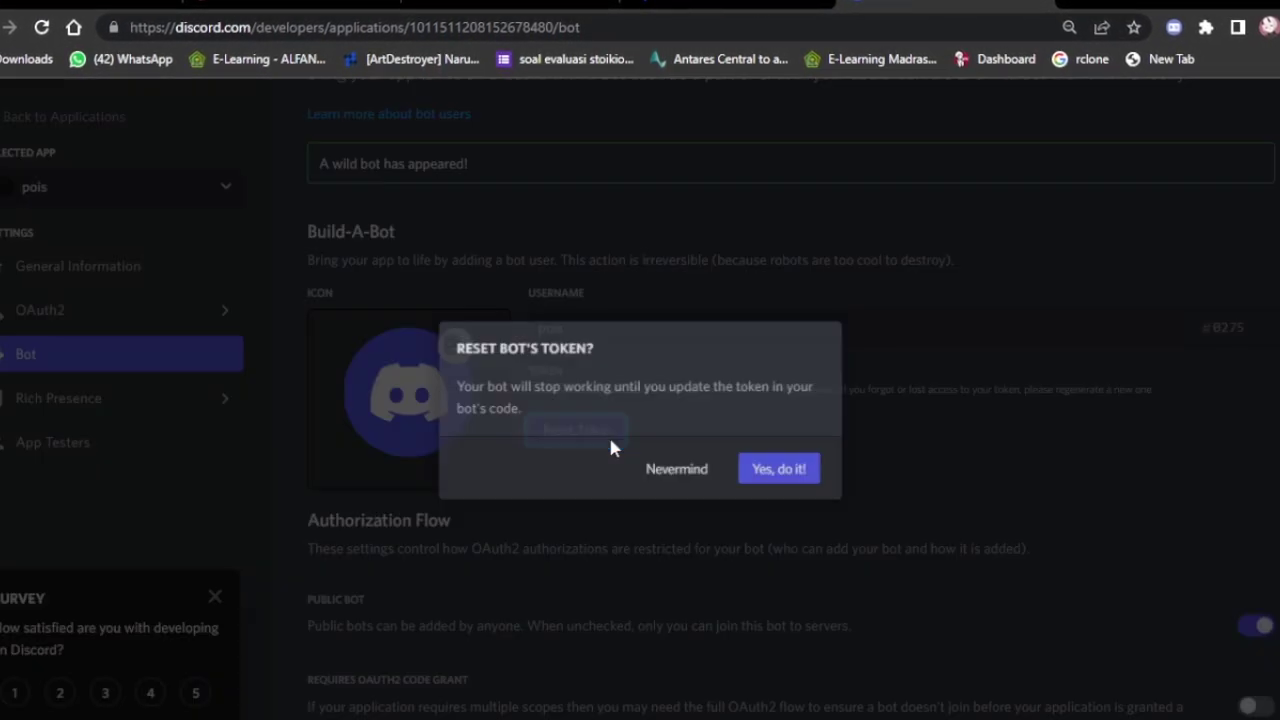
left_click(775, 466)
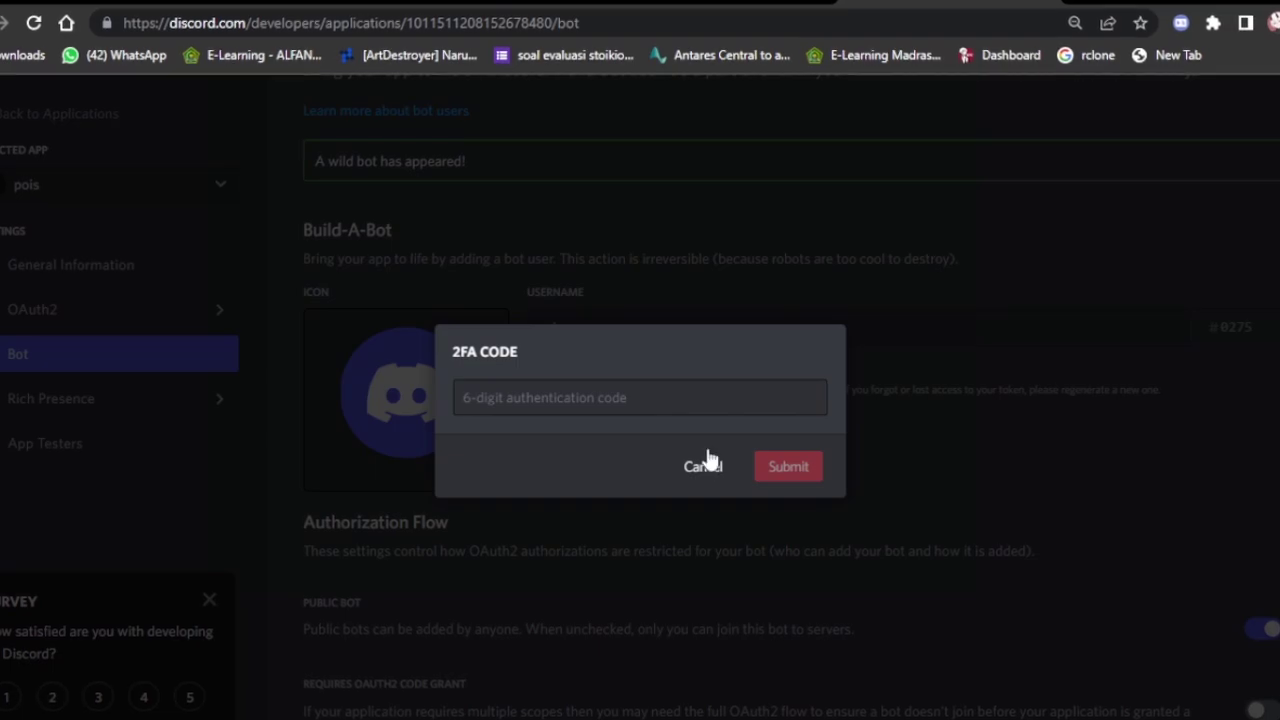
left_click(630, 403)
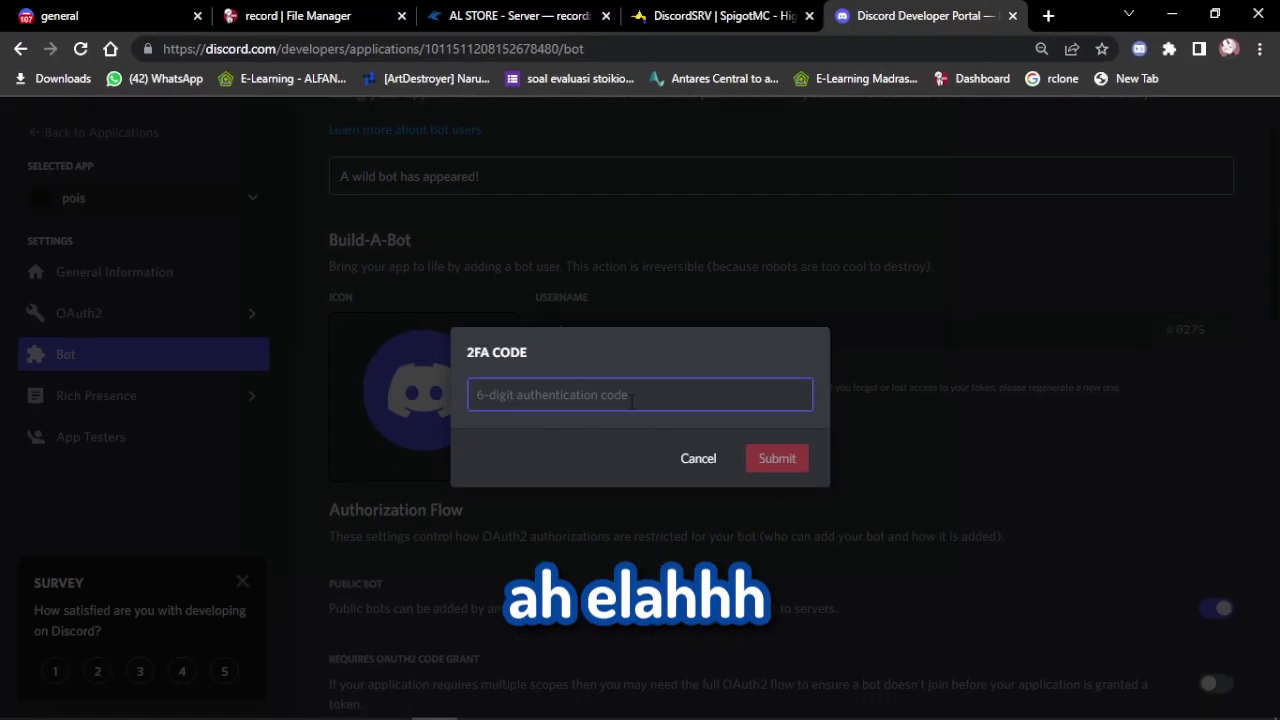
key("Return")
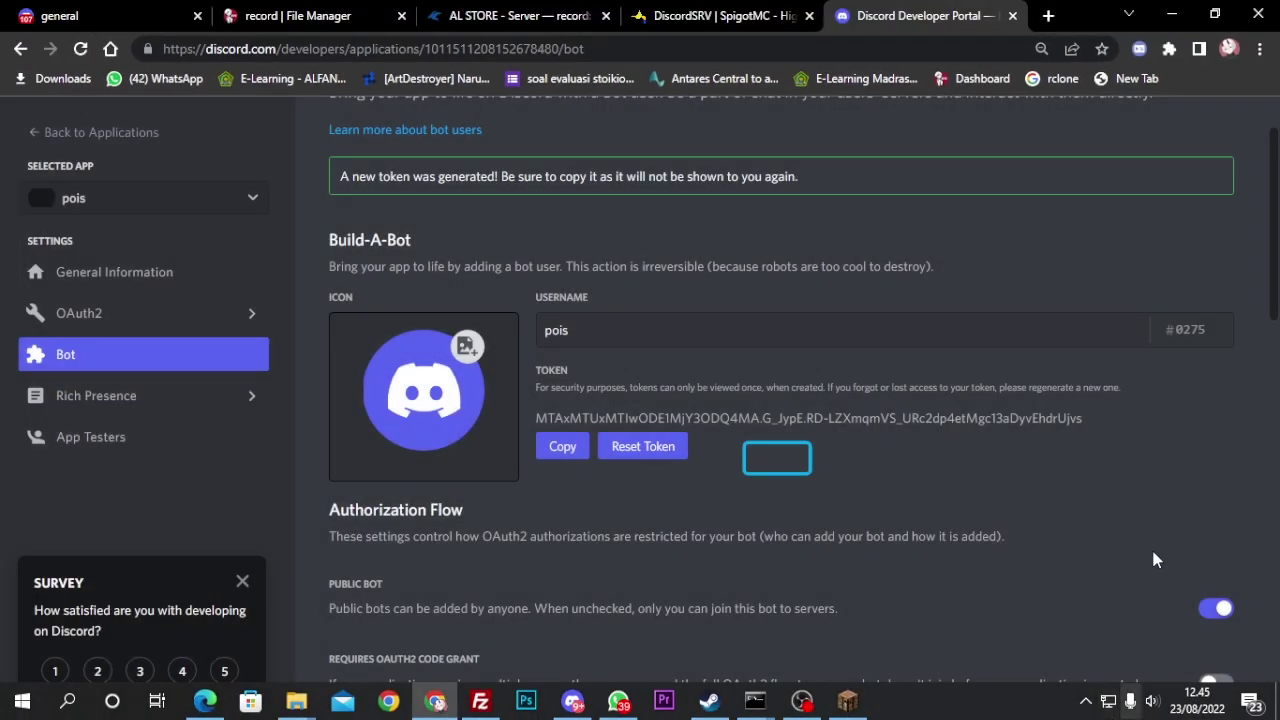
Paste the new bot token into Notepad.
key("super")
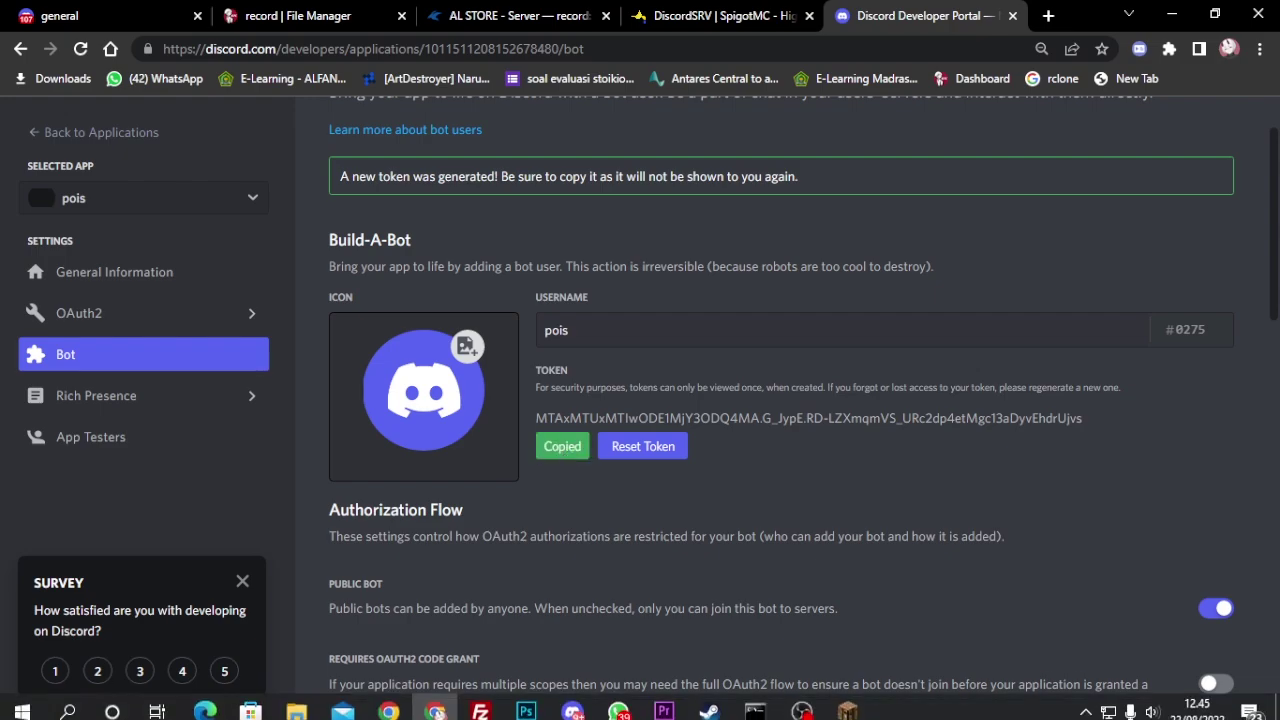
type("note")
key("Return")
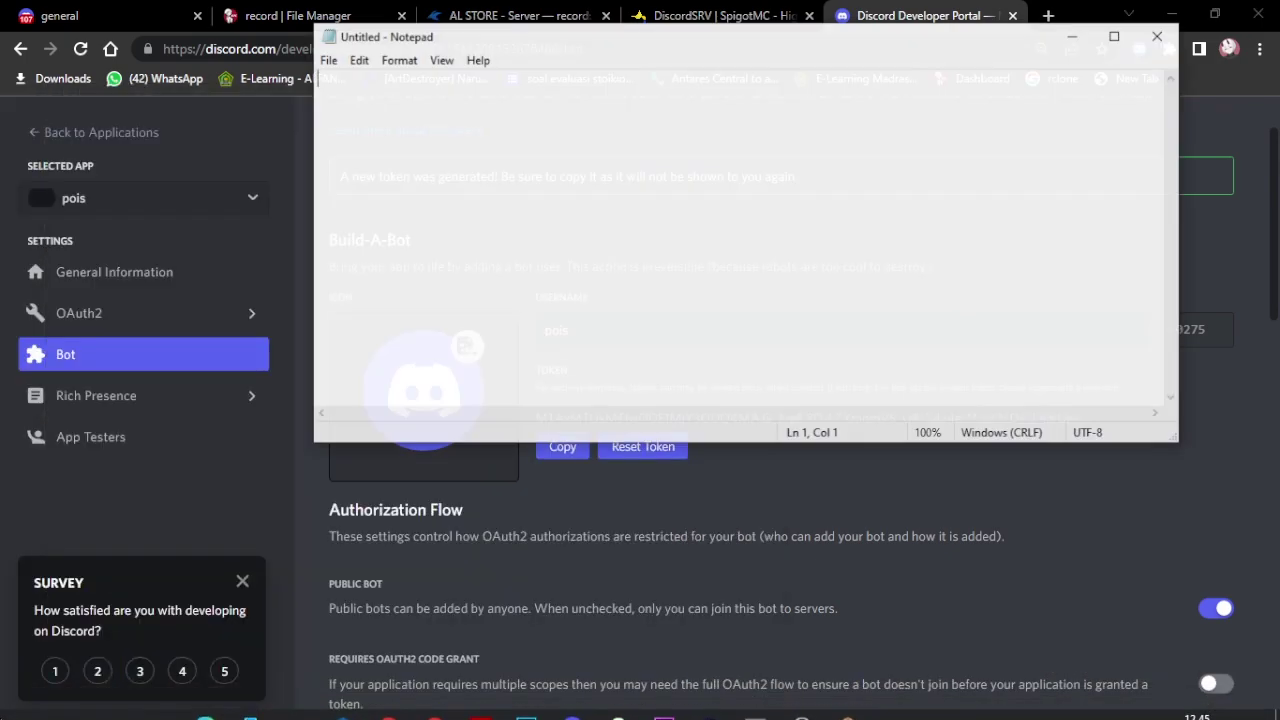
key("ctrl+v")
Enable and save the Server Members intent for the pois bot.
left_click_drag(443, 40, 870, 384)
left_click(957, 250)
scroll(742, 305, "down", 4)
scroll(742, 306, "down", 4)
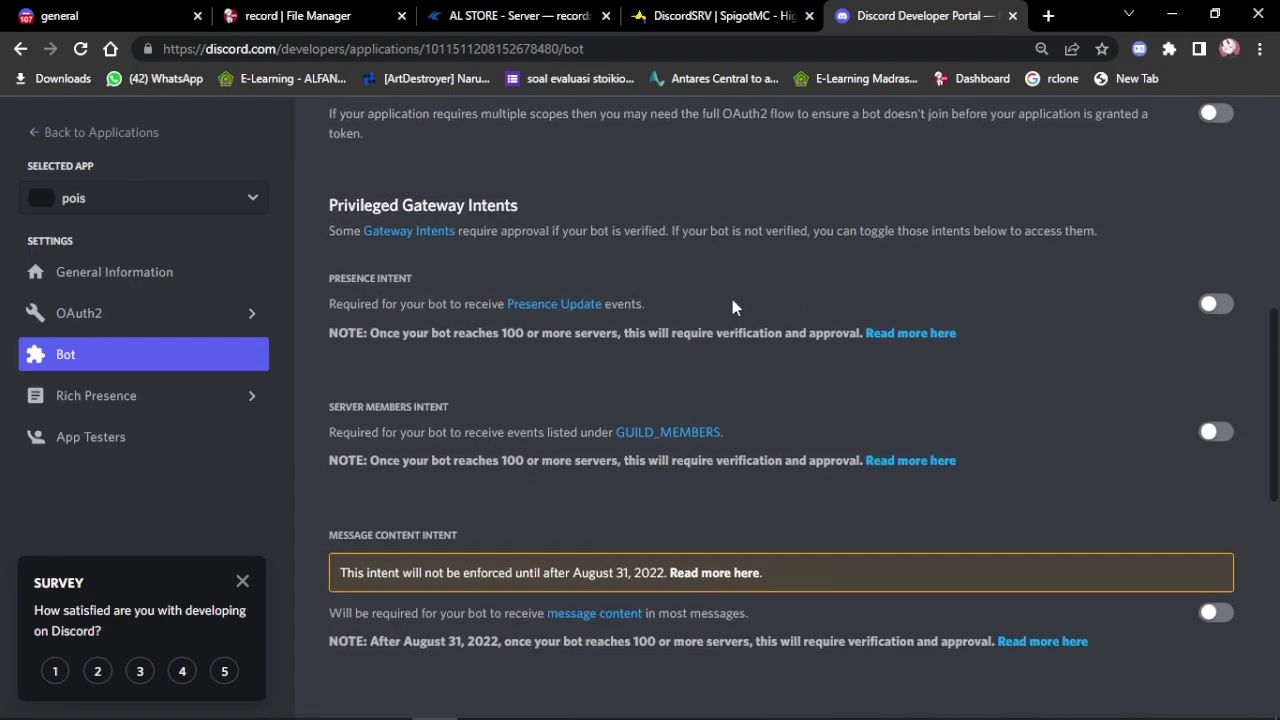
scroll(724, 298, "up", 3)
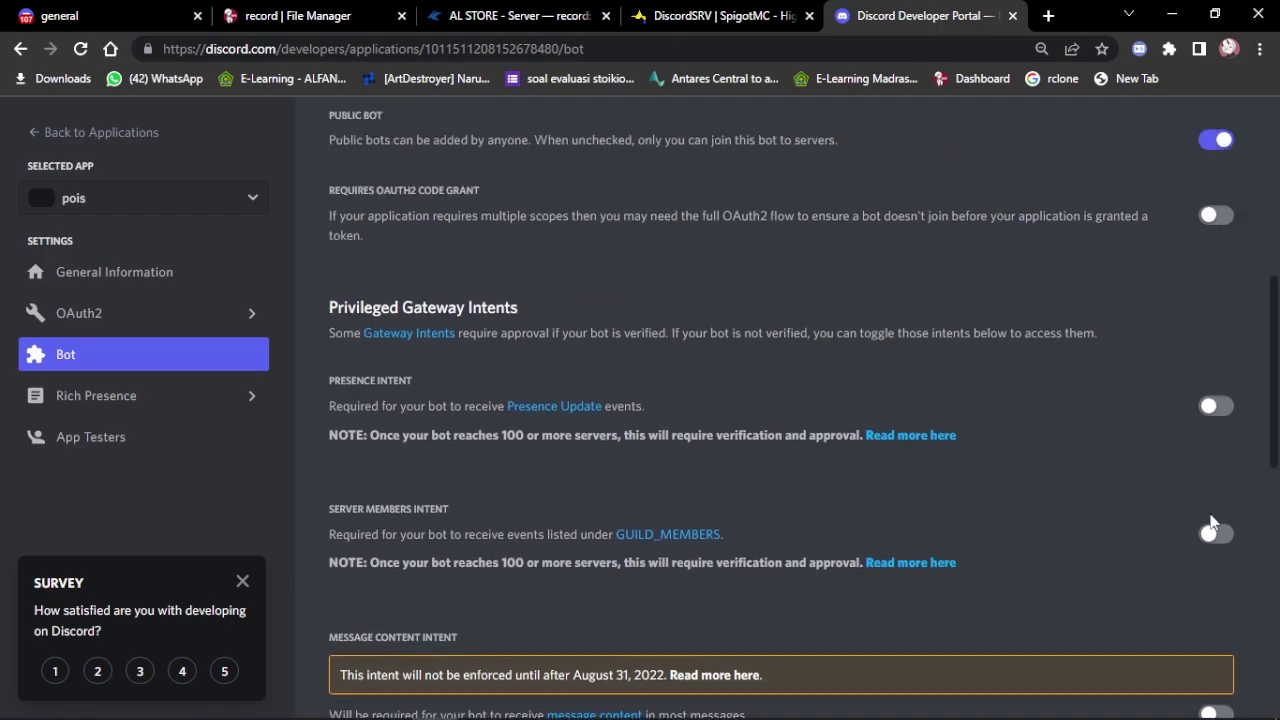
left_click(1216, 535)
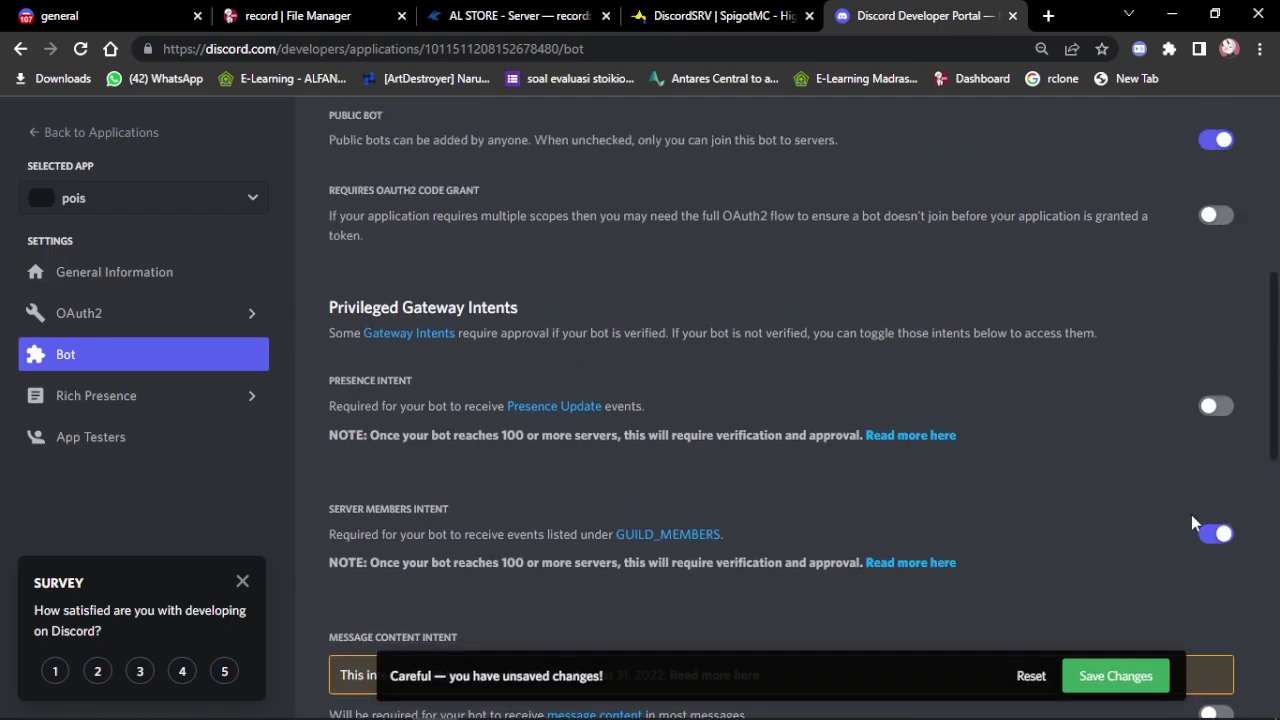
left_click(1116, 675)
Enable and save the Message Content intent, then return to the DiscordSRV instructions.
scroll(680, 369, "down", 3)
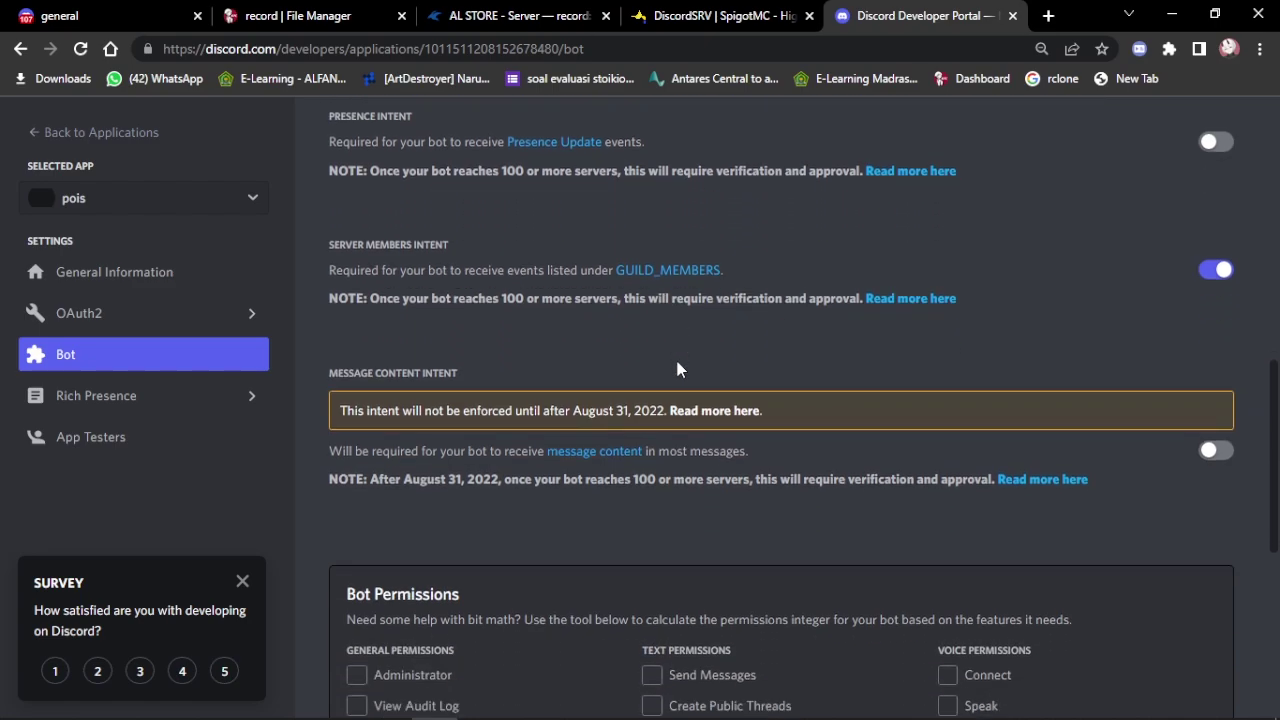
scroll(500, 366, "up", 1)
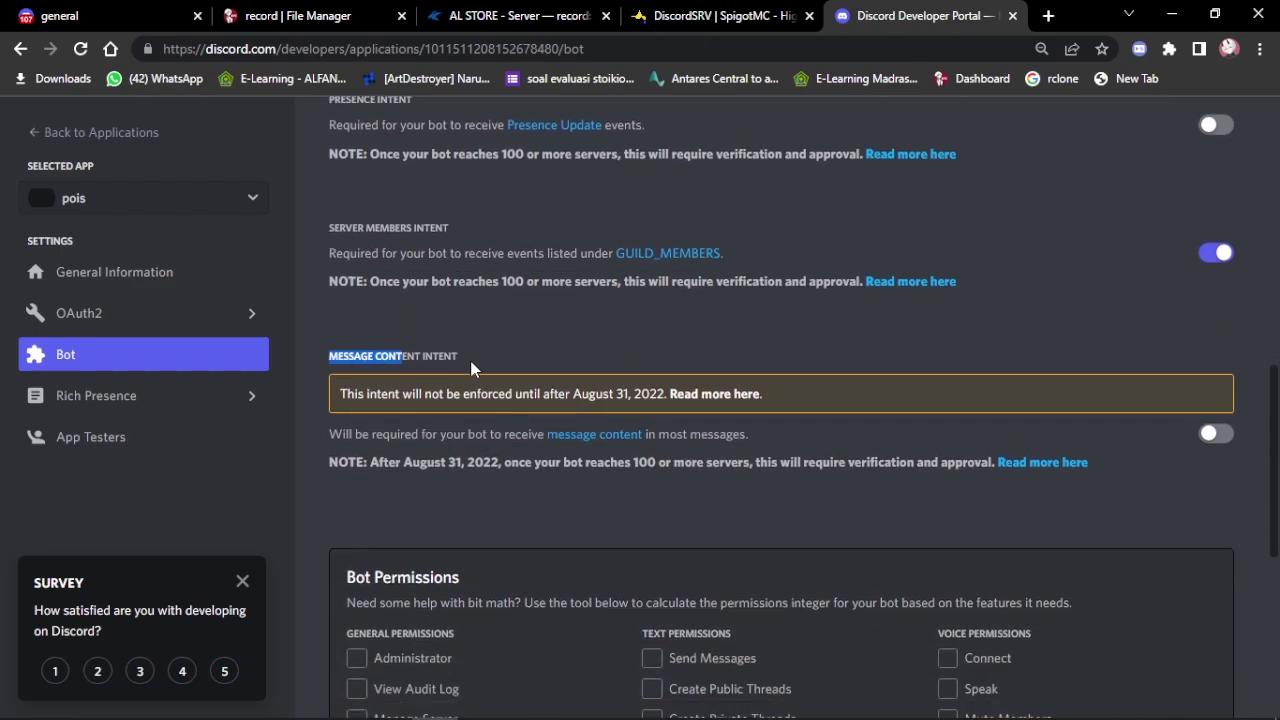
left_click(1219, 437)
left_click(1160, 552)
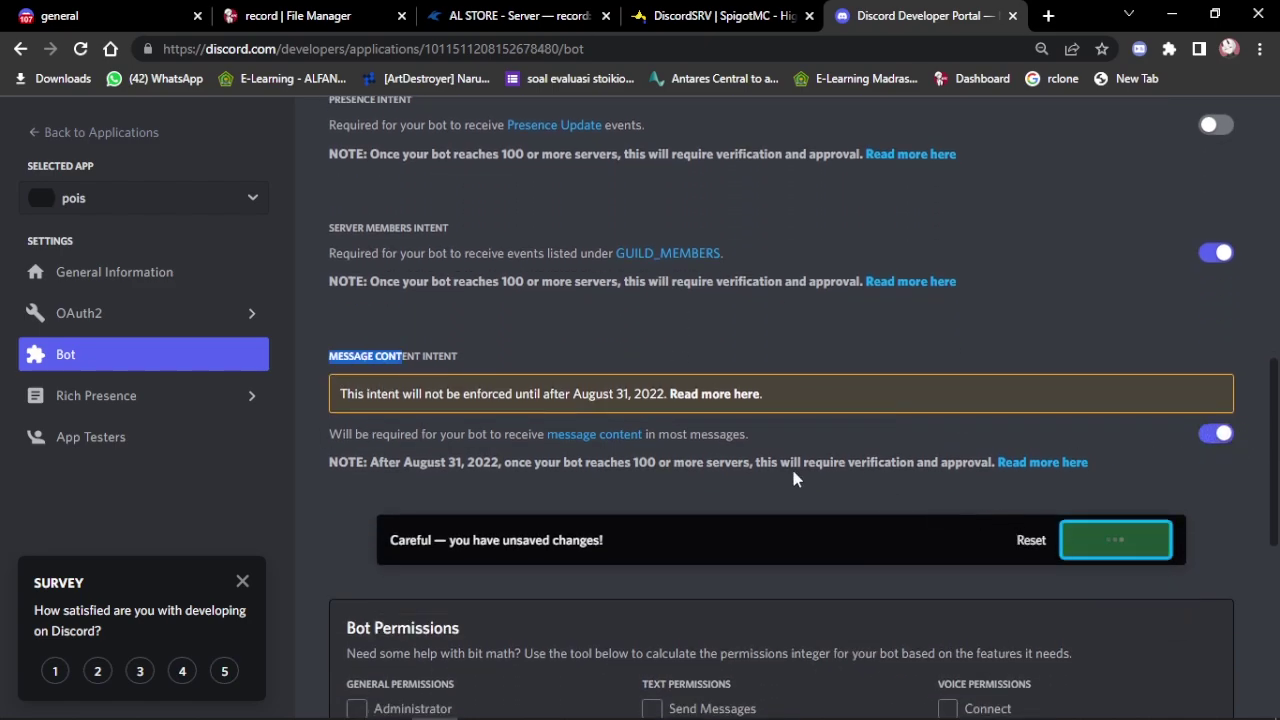
scroll(809, 277, "up", 5)
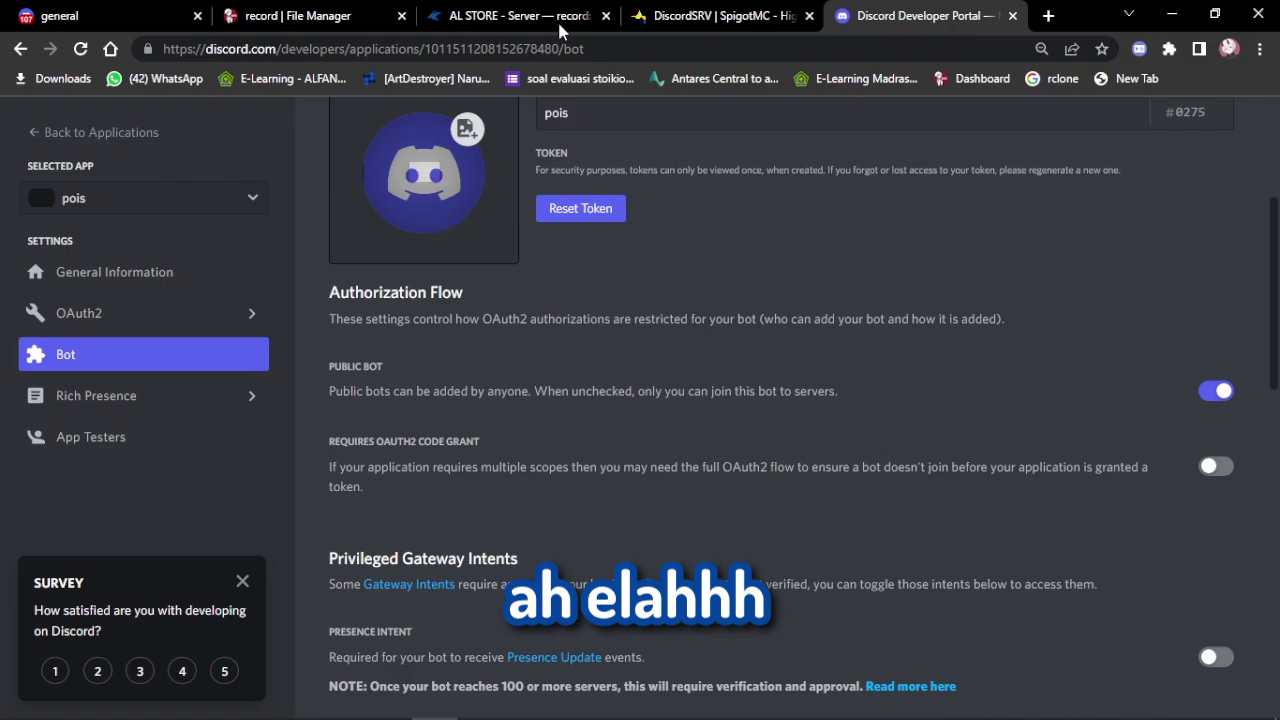
key("ctrl+shift+Tab")
Open the scarsz.me authorize link and paste the pois Application ID into it.
left_click_drag(146, 279, 148, 262)
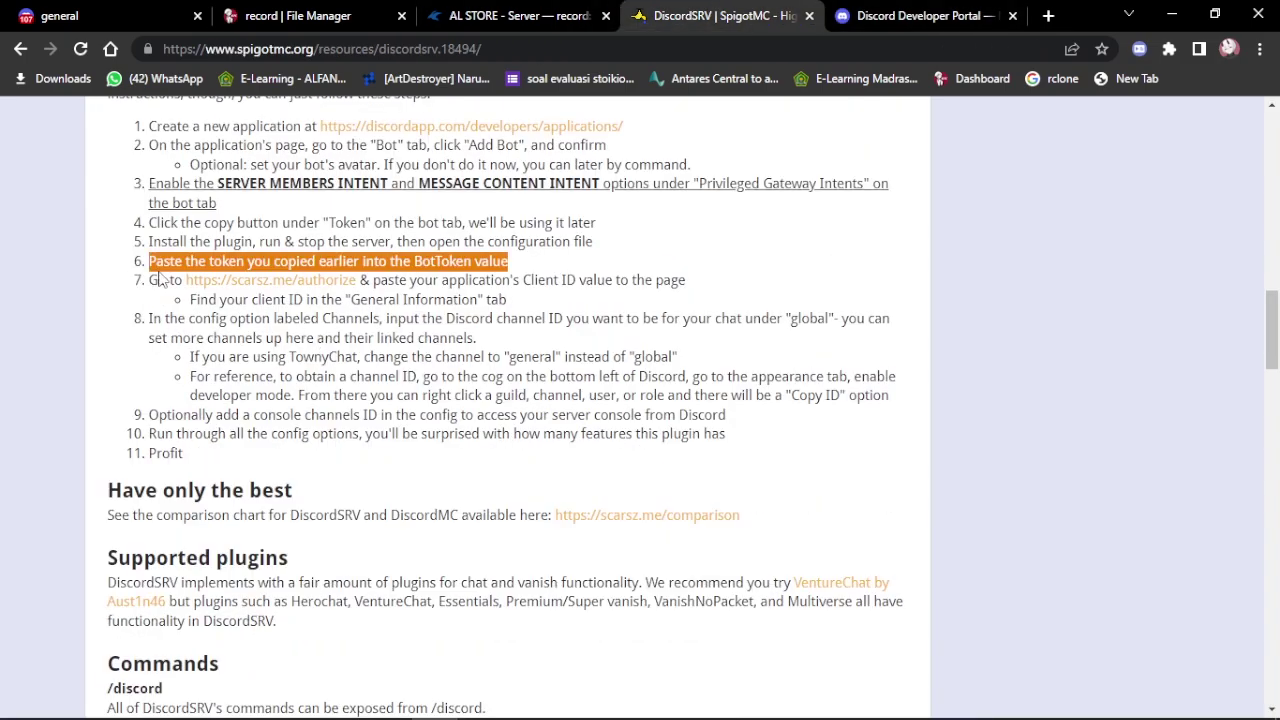
left_click(240, 283)
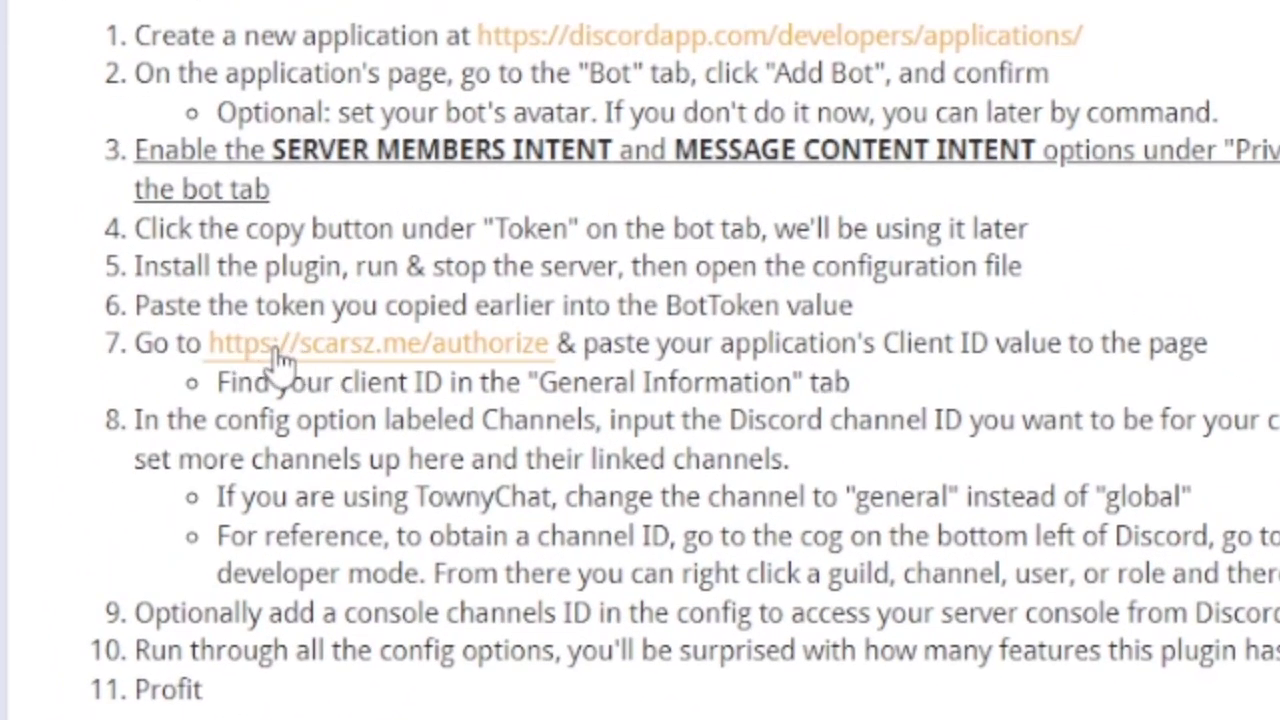
left_click_drag(305, 350, 908, 20)
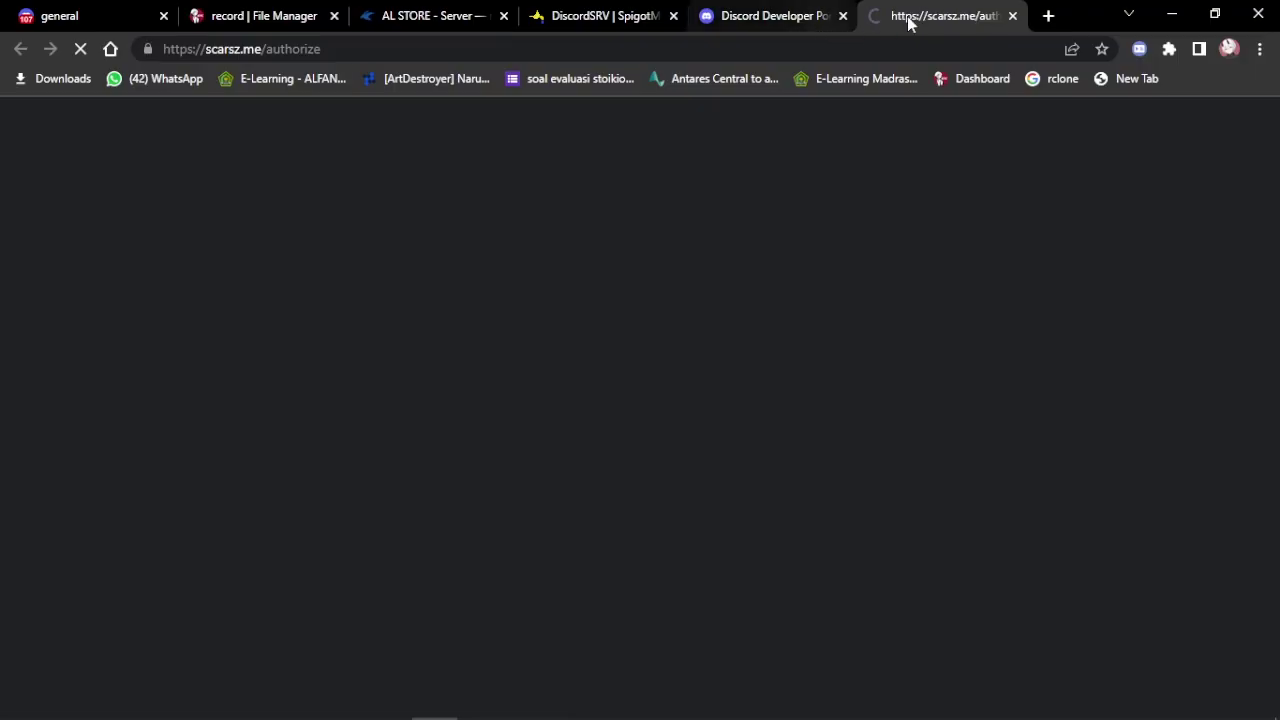
key("ctrl+shift+Tab")
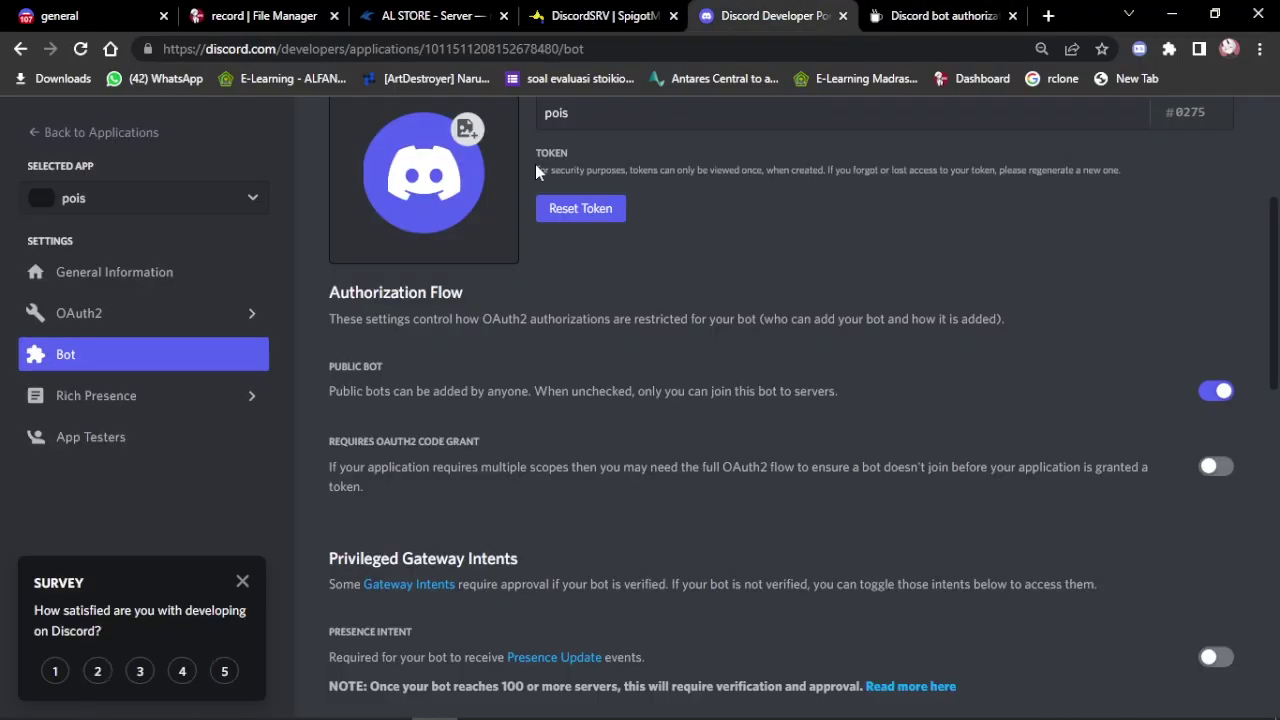
left_click(82, 285)
left_click(563, 343)
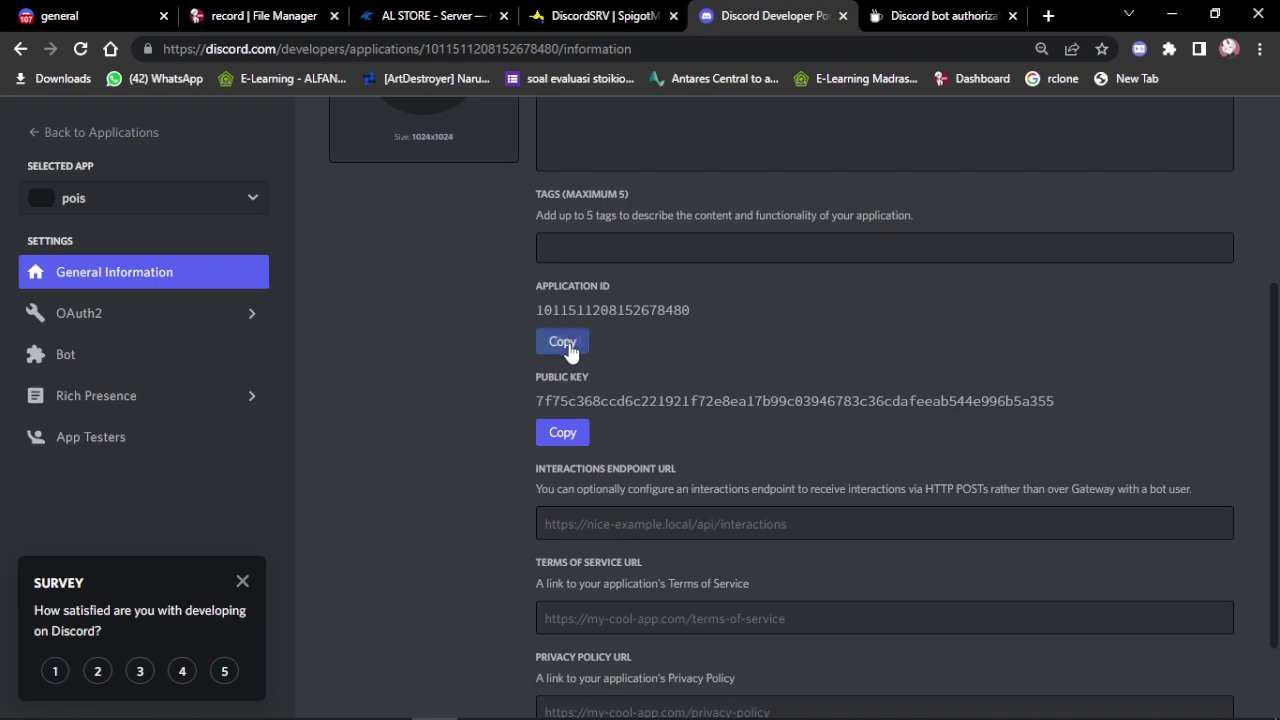
left_click(934, 15)
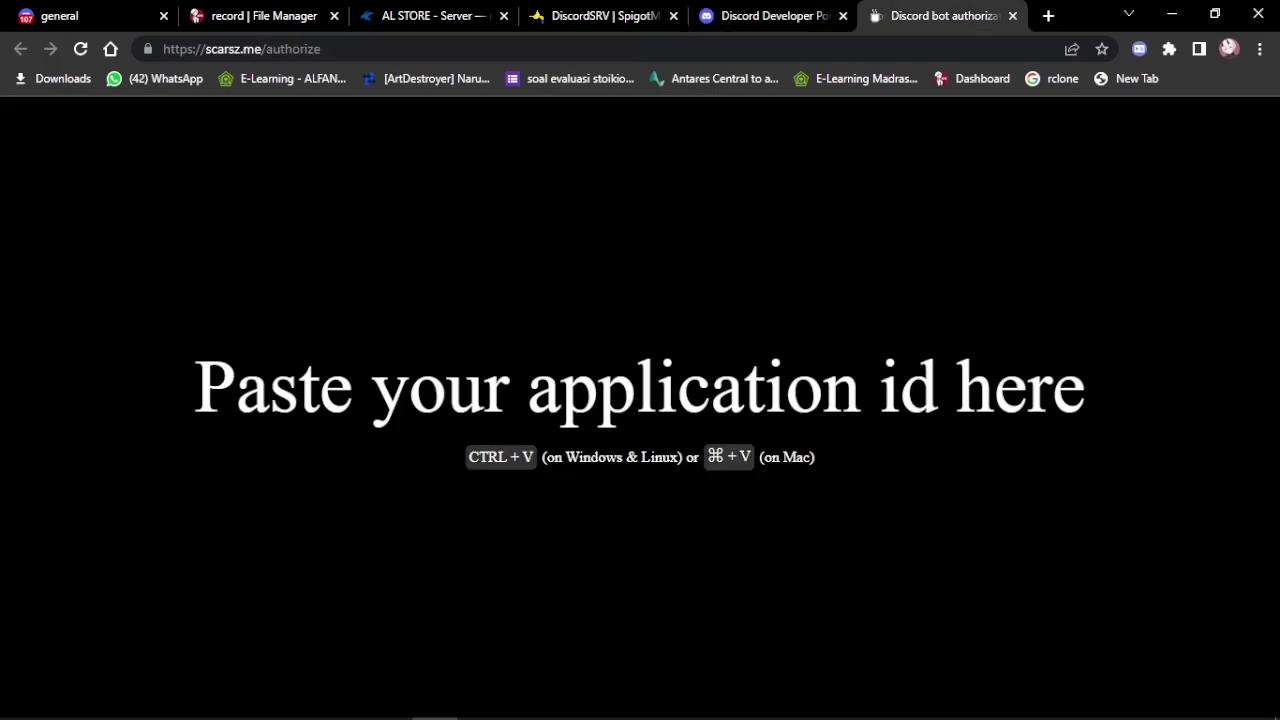
key("ctrl+v")
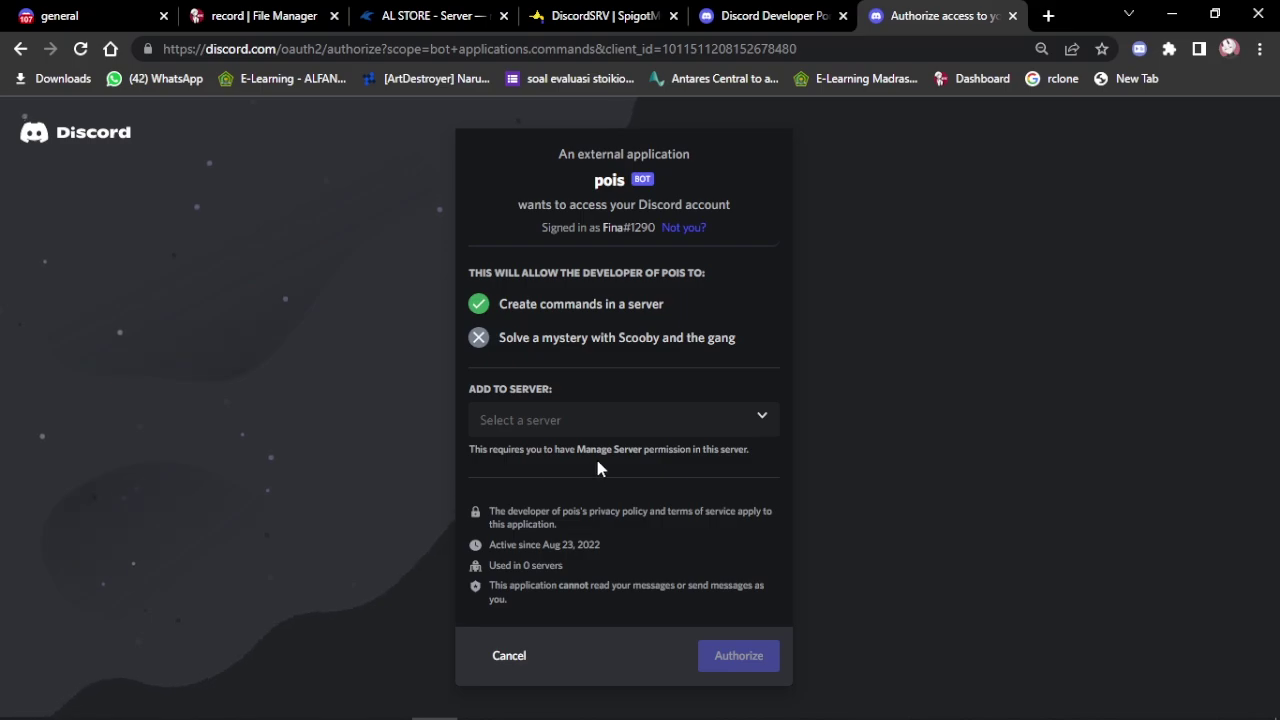
Authorize the bot for the tes server and check its entry in the general channel.
left_click(592, 422)
left_click(490, 568)
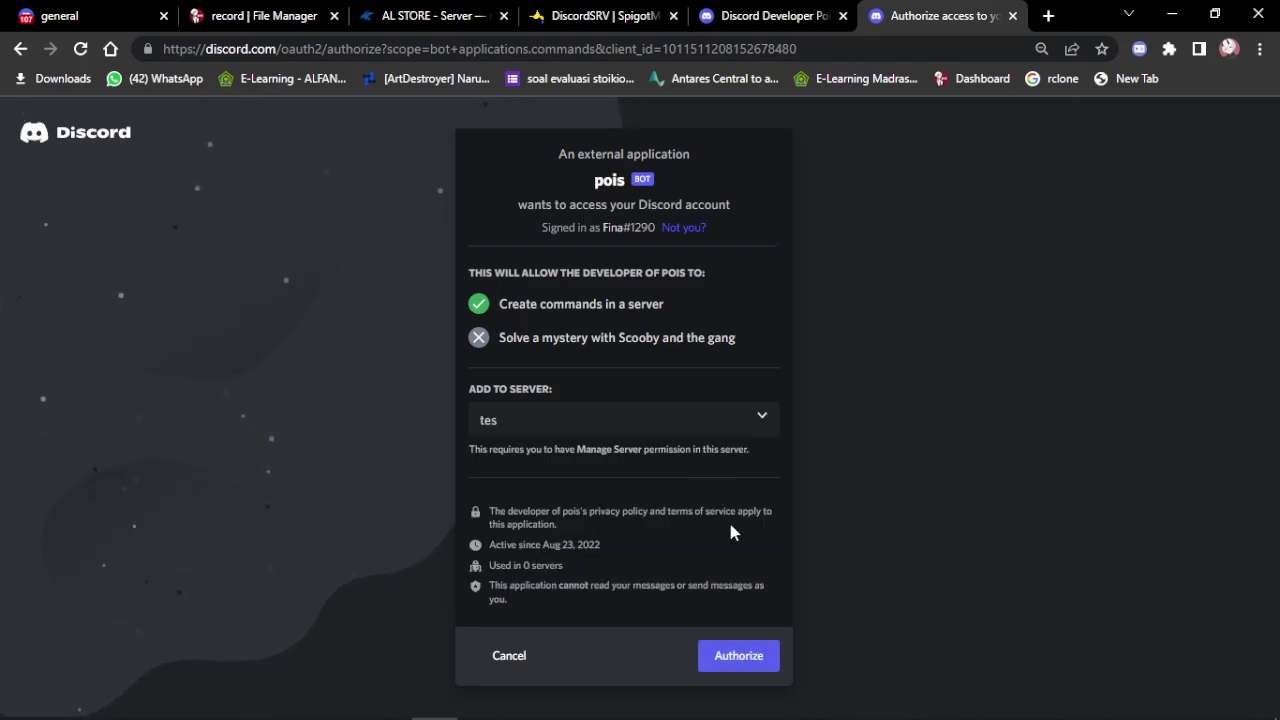
left_click(738, 655)
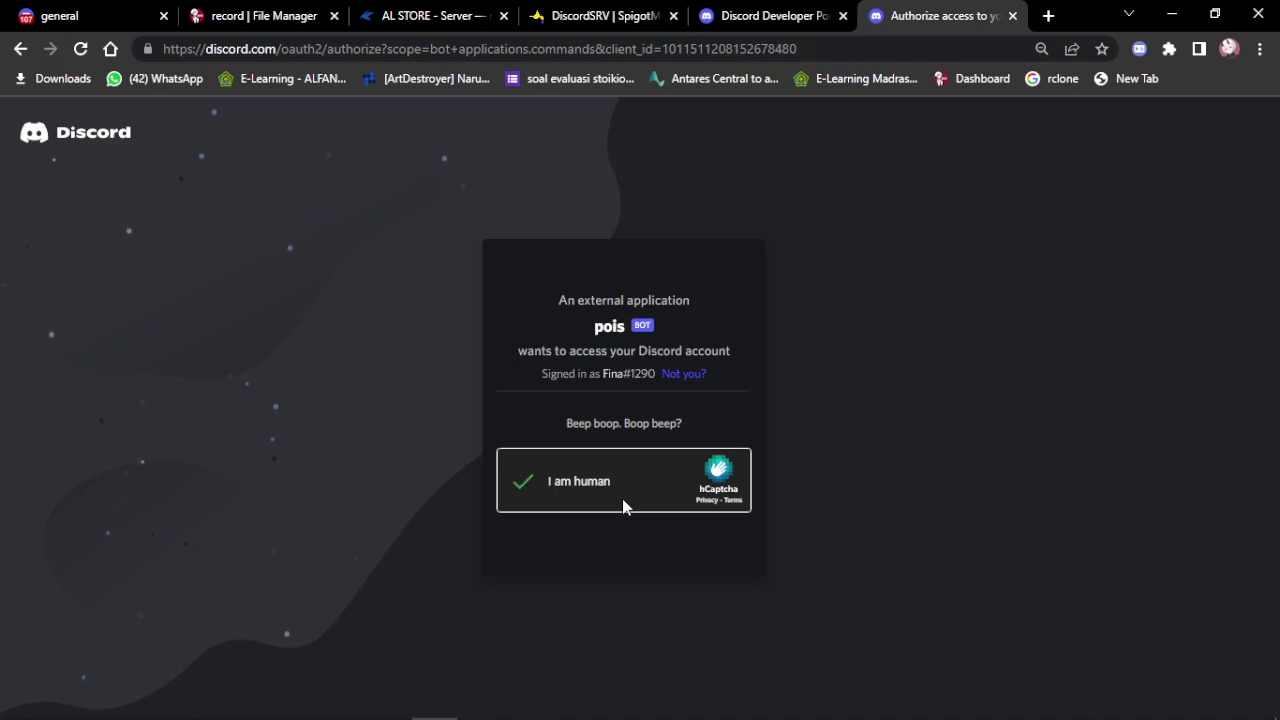
key("ctrl+1")
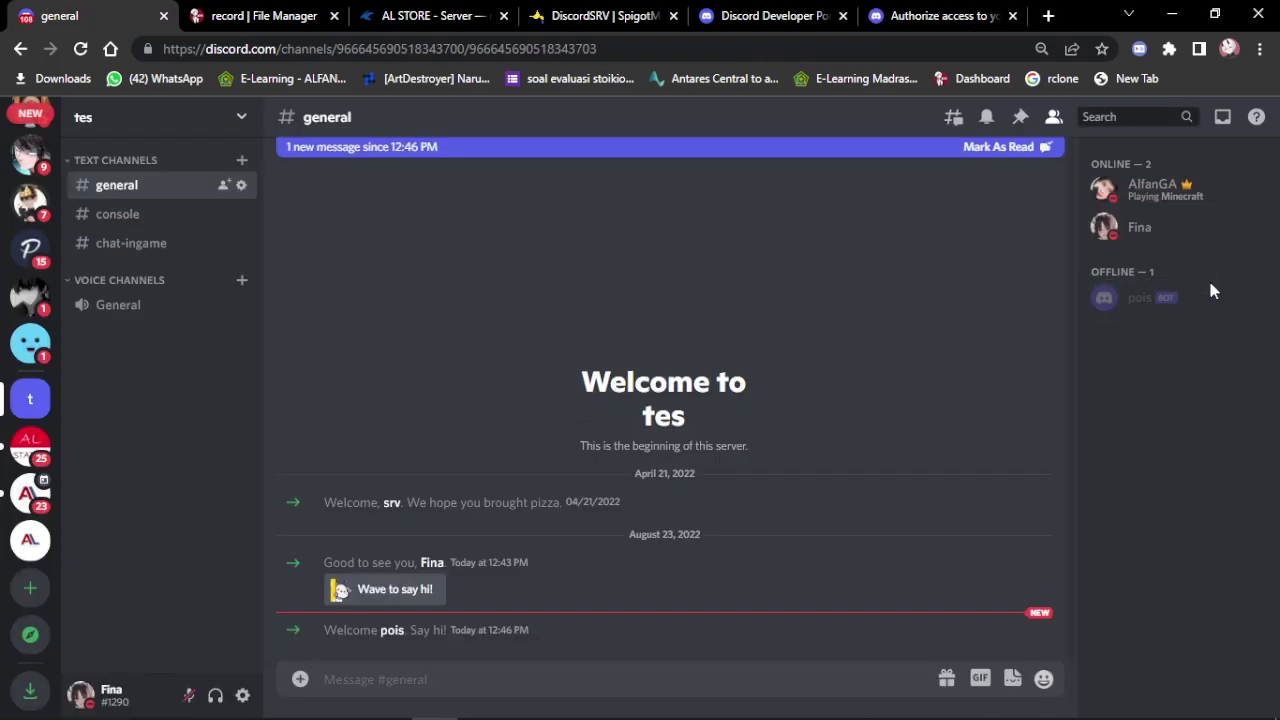
left_click(787, 361)
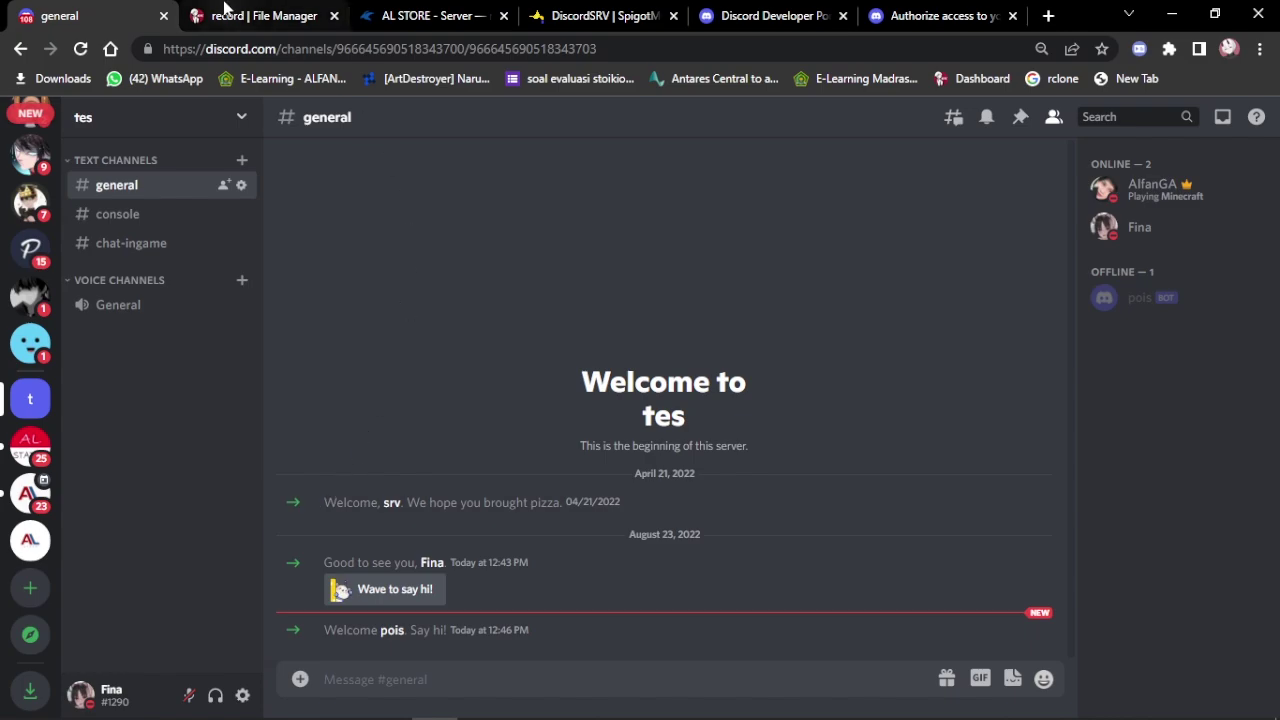
left_click(226, 10)
Upload DiscordSRV-Build-1.25.1 (3).jar from D:\download into the server's plugins folder.
scroll(128, 398, "down", 2)
left_click(106, 378)
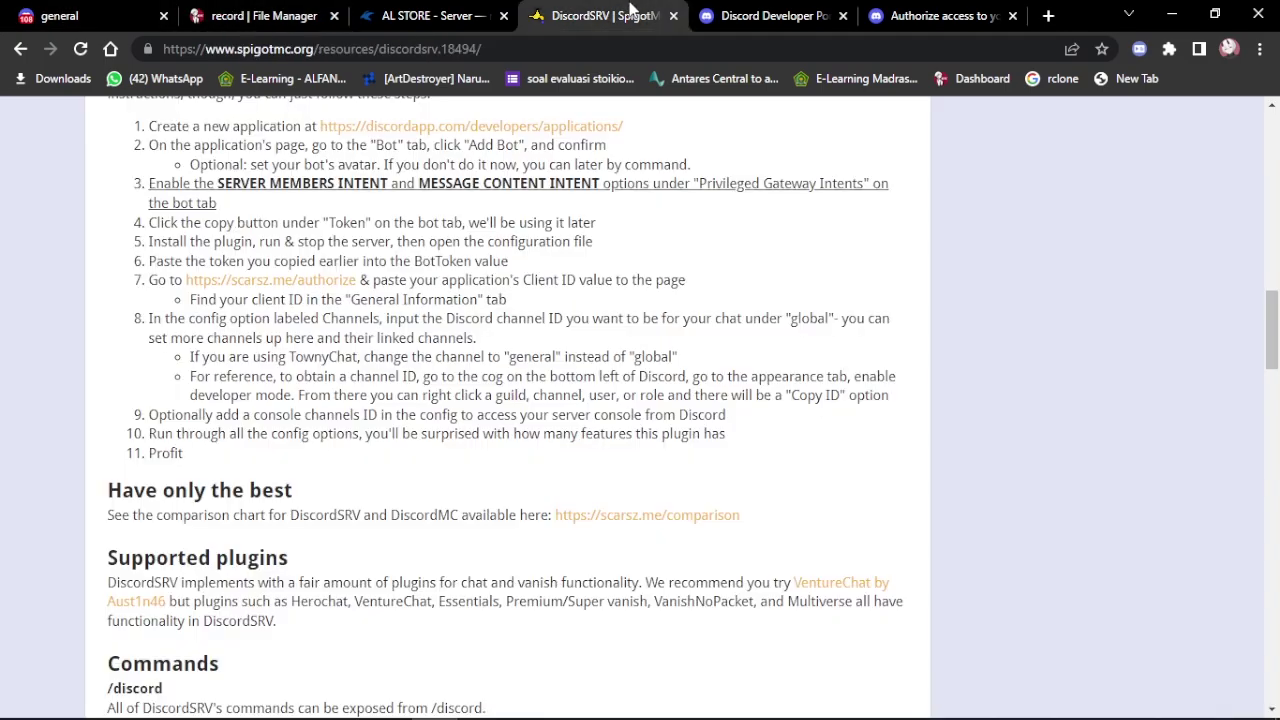
scroll(1016, 305, "up", 5)
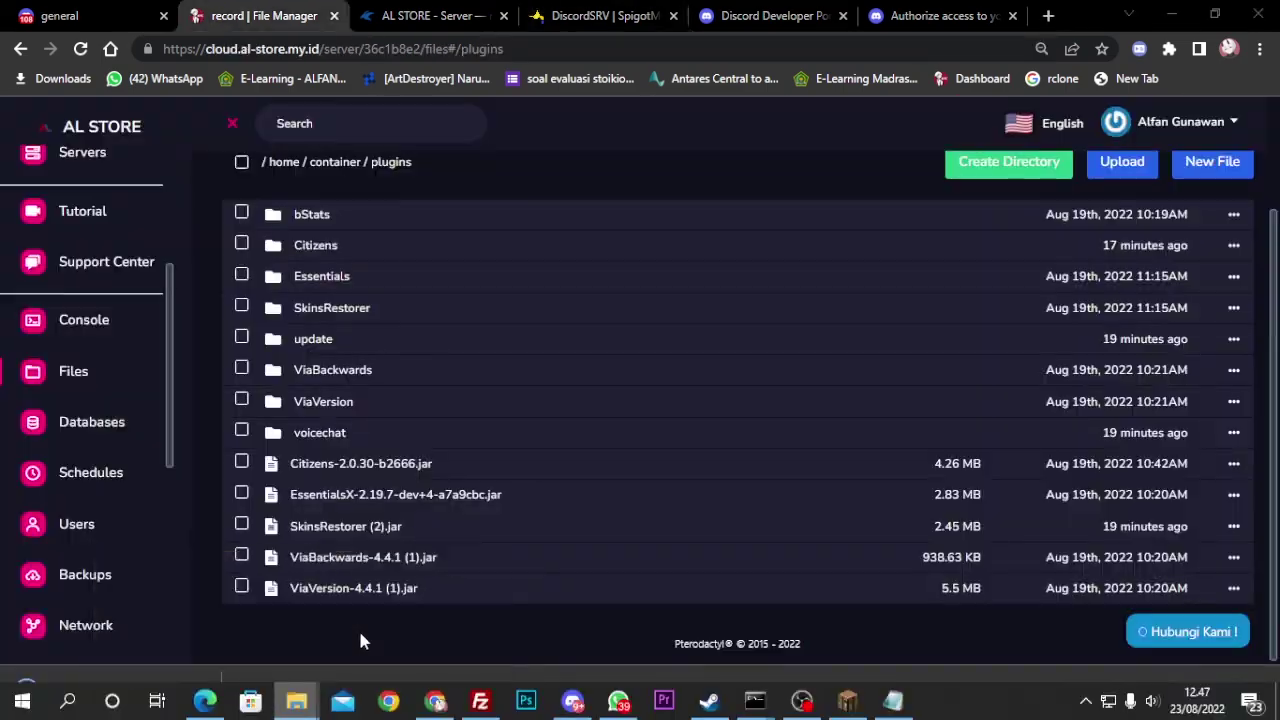
left_click(296, 700)
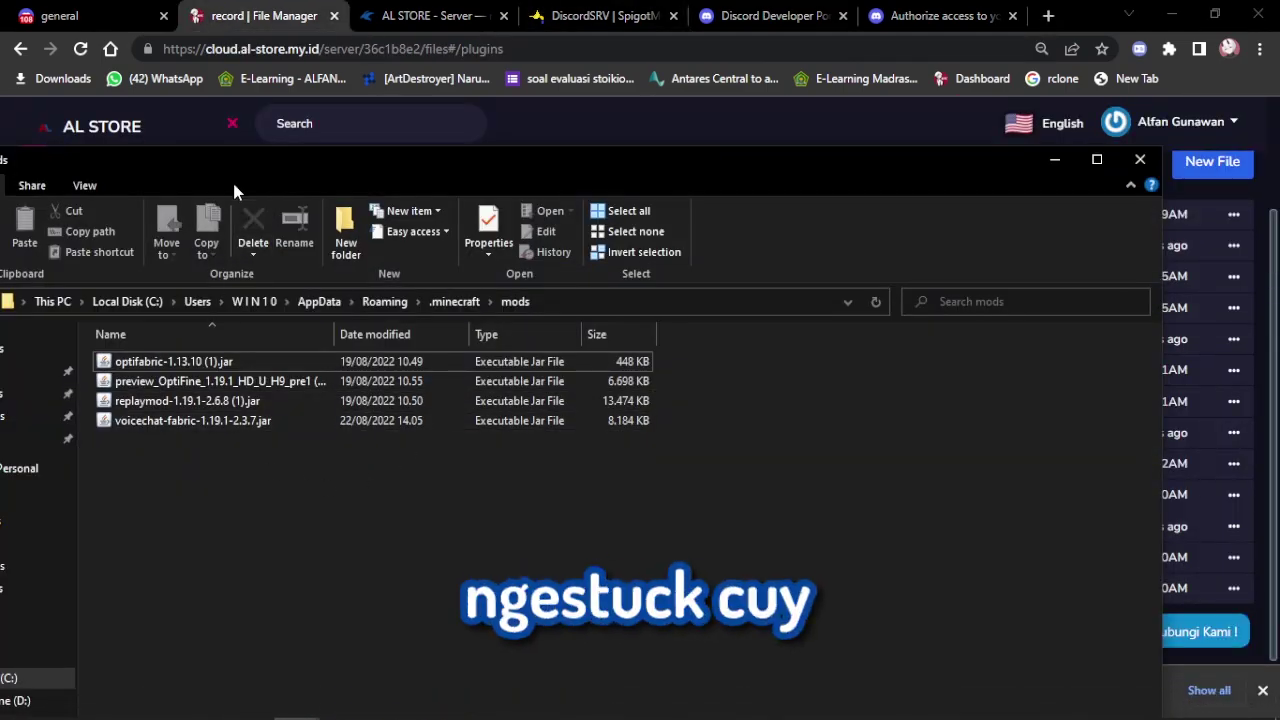
left_click_drag(367, 161, 831, 163)
left_click(452, 699)
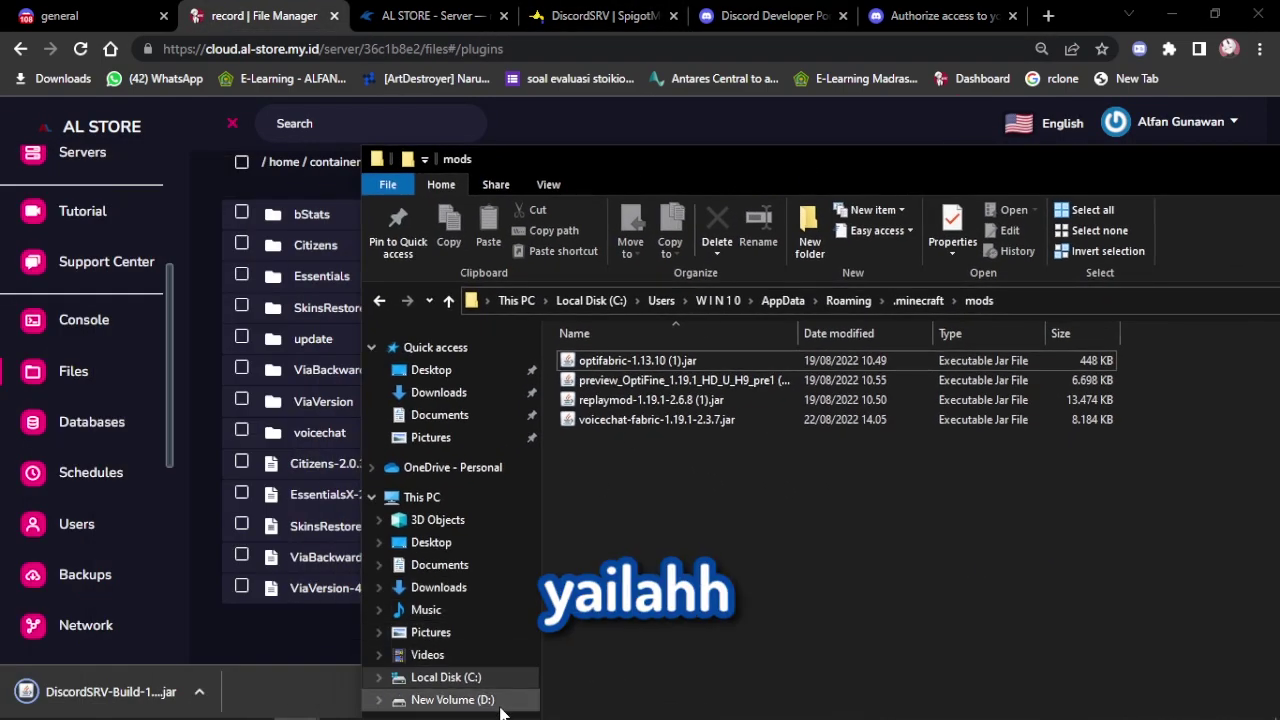
double_click(665, 537)
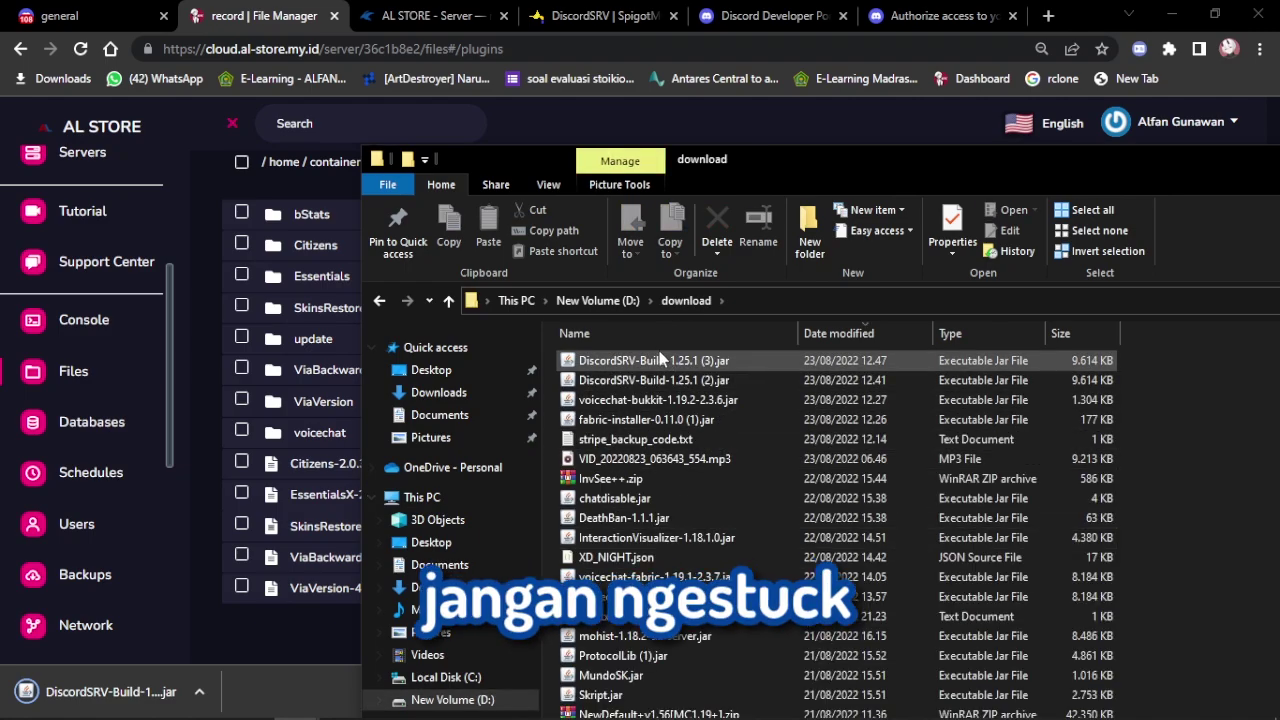
left_click_drag(533, 356, 280, 358)
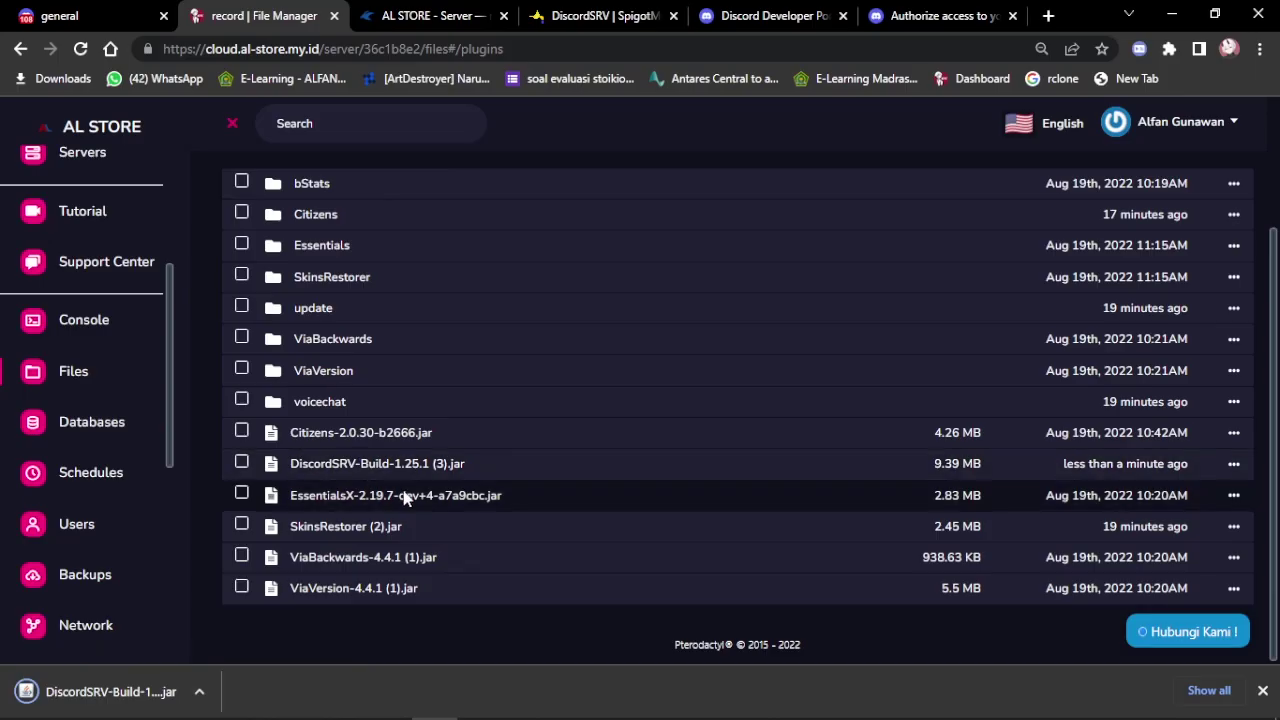
left_click(35, 320)
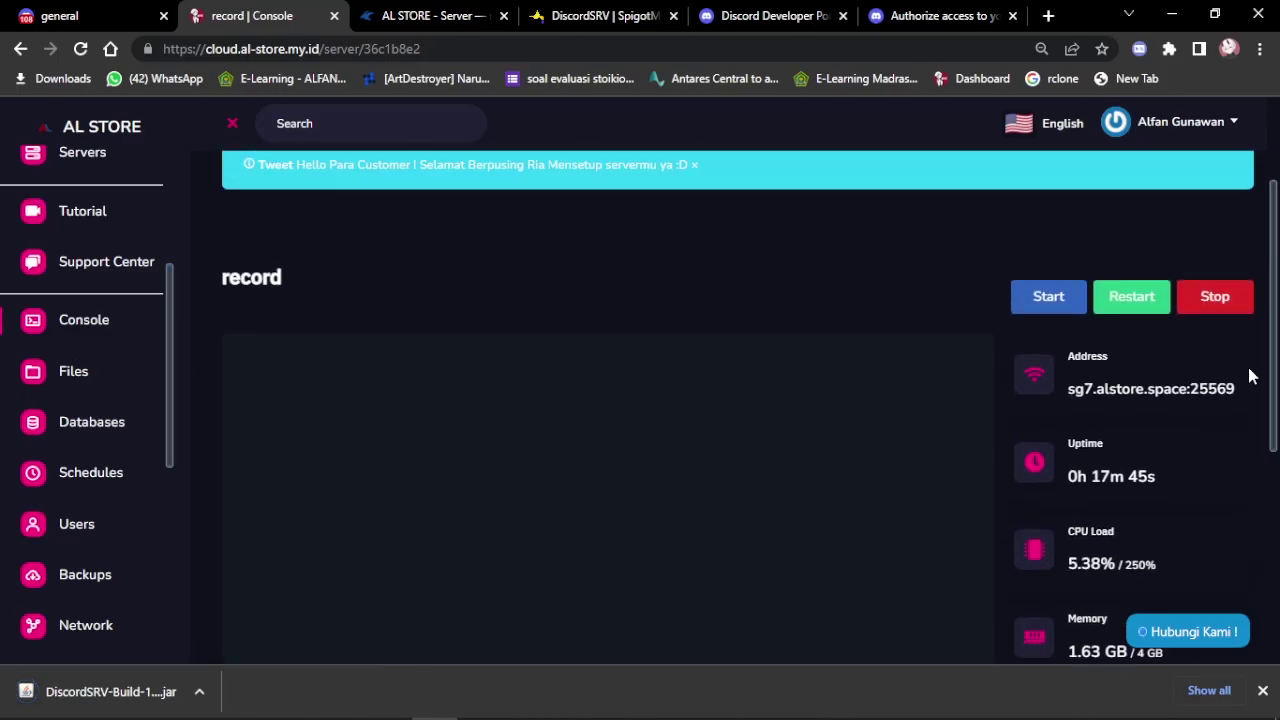
Restart the server and watch the console log load DiscordSRV v1.25.1.
left_click(1132, 318)
scroll(1121, 441, "down", 3)
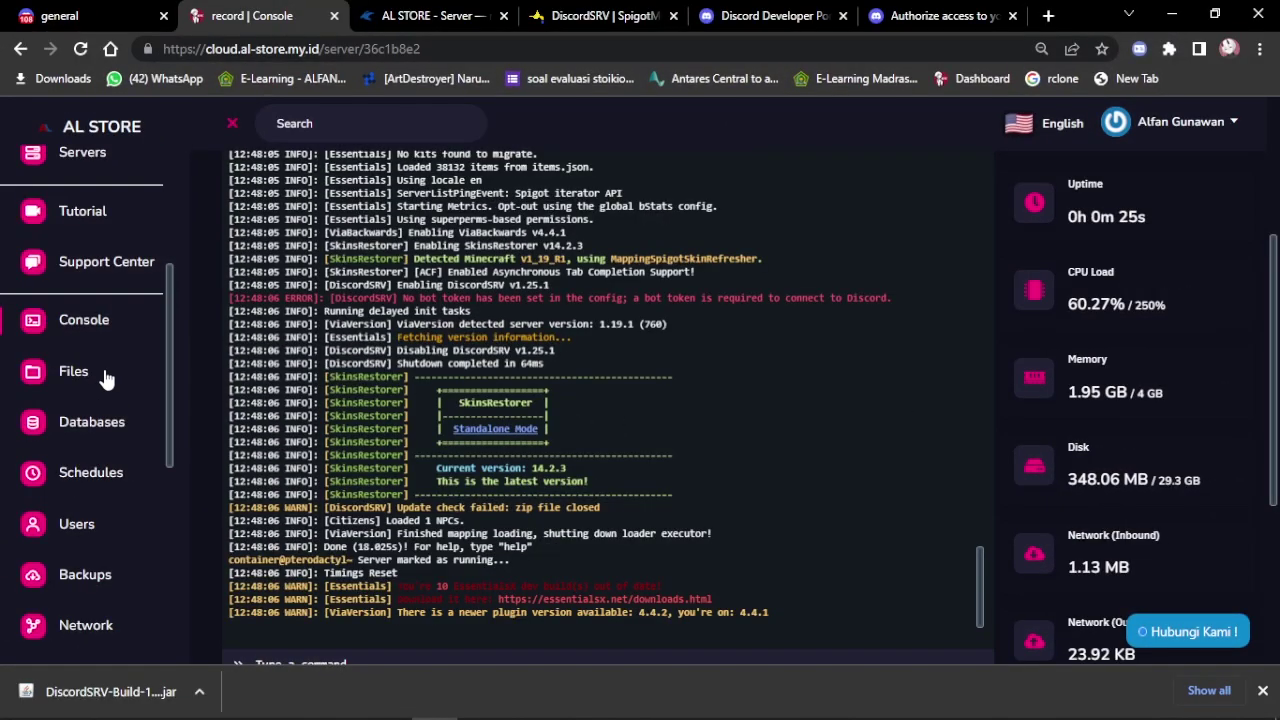
left_click(105, 378)
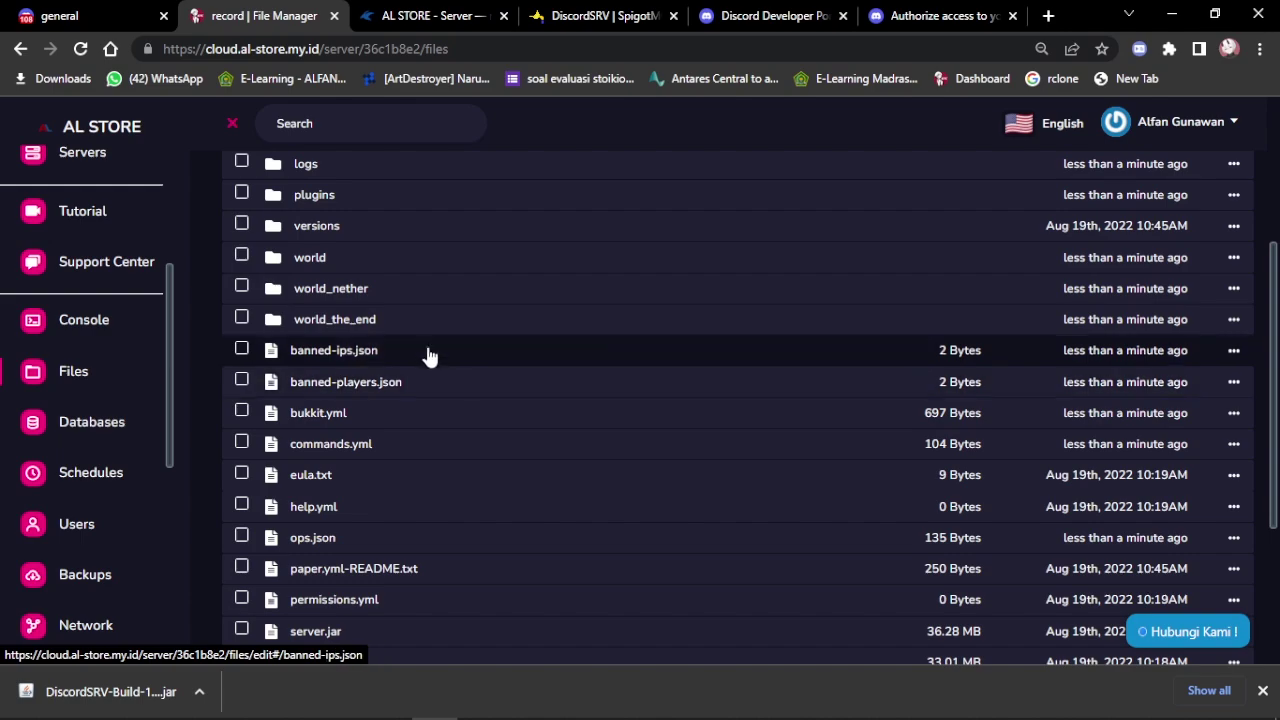
Open plugins > DiscordSRV > config.yml in the file editor.
scroll(390, 345, "up", 1)
left_click(328, 296)
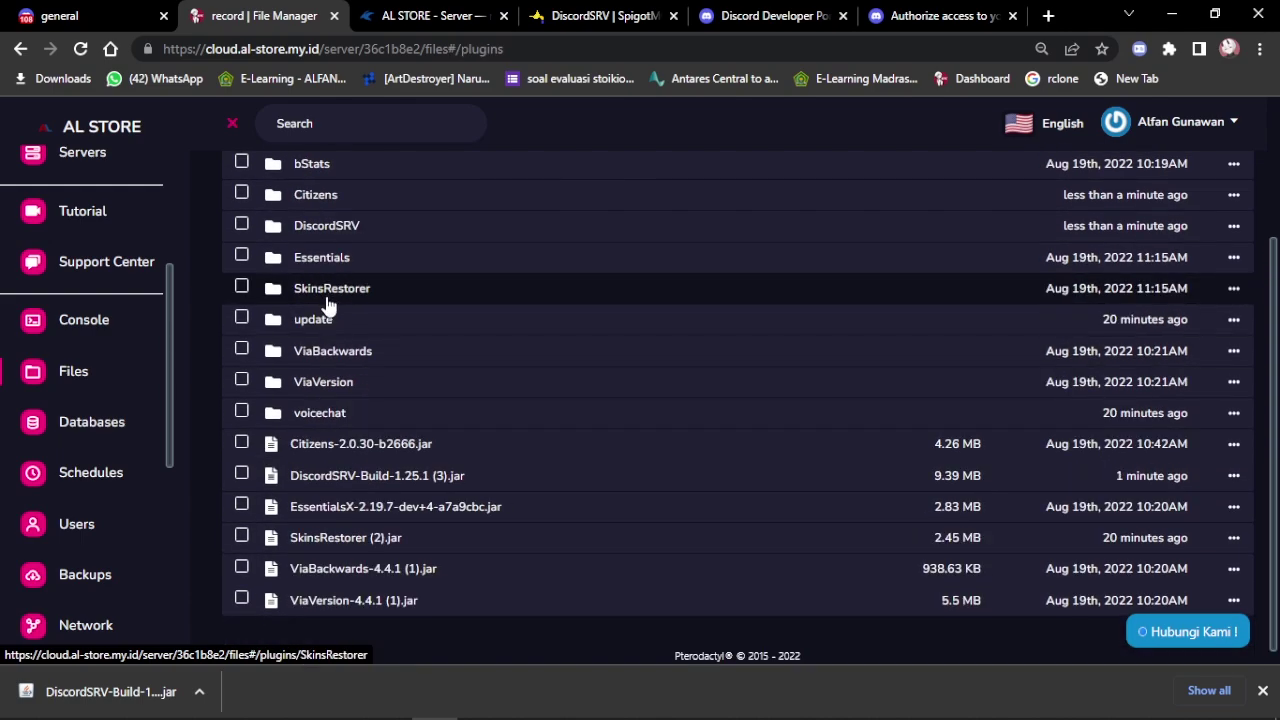
scroll(328, 305, "up", 1)
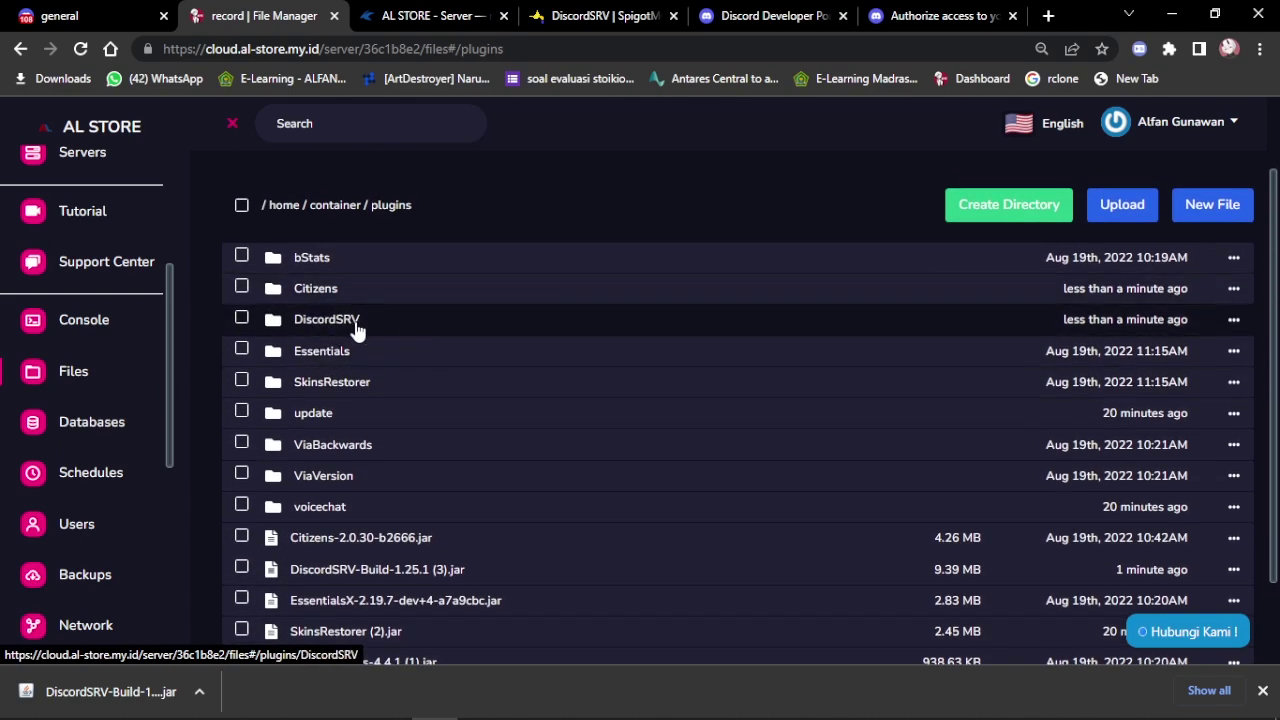
left_click(358, 331)
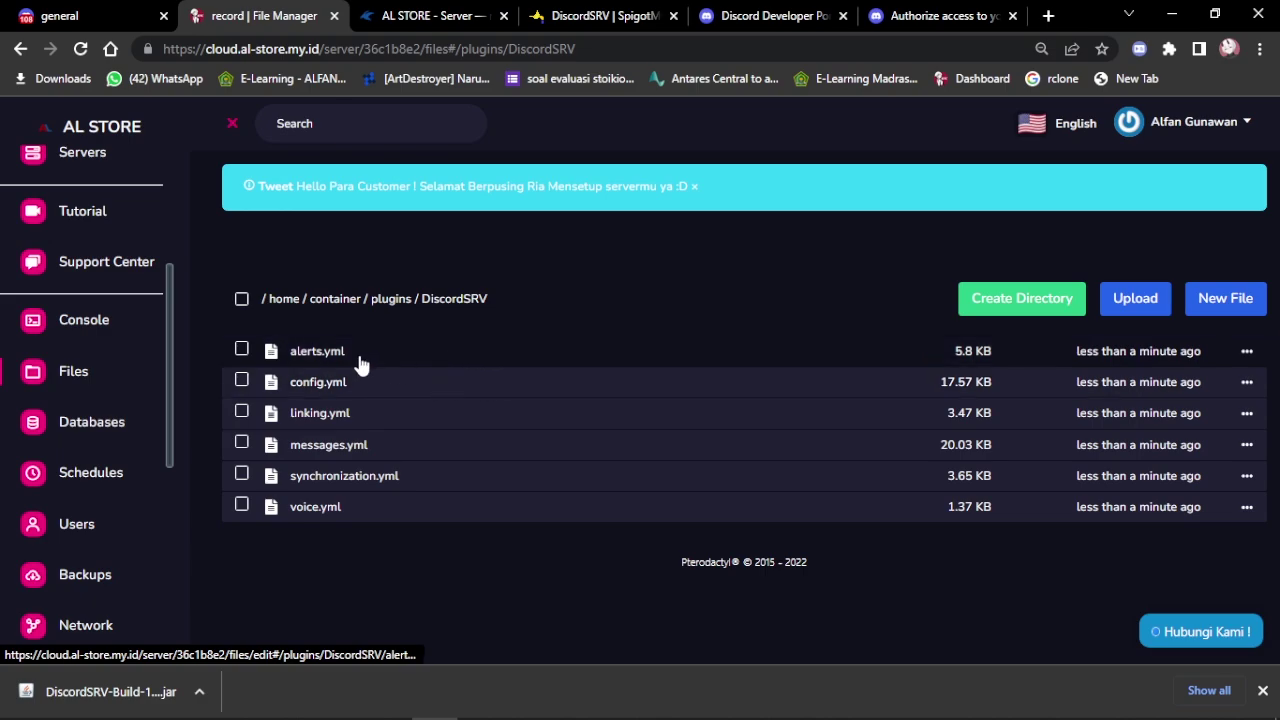
left_click(345, 386)
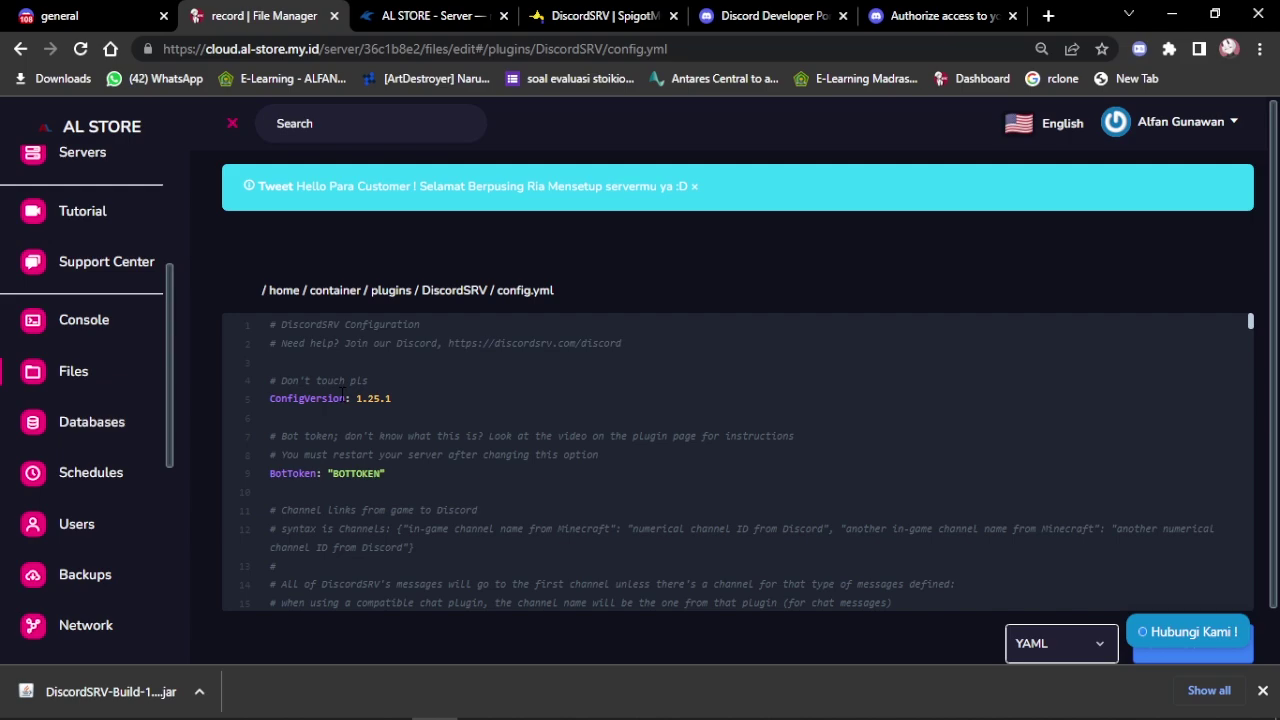
Copy the bot token from Notepad and move to the config's Channels section.
key("alt+Tab")
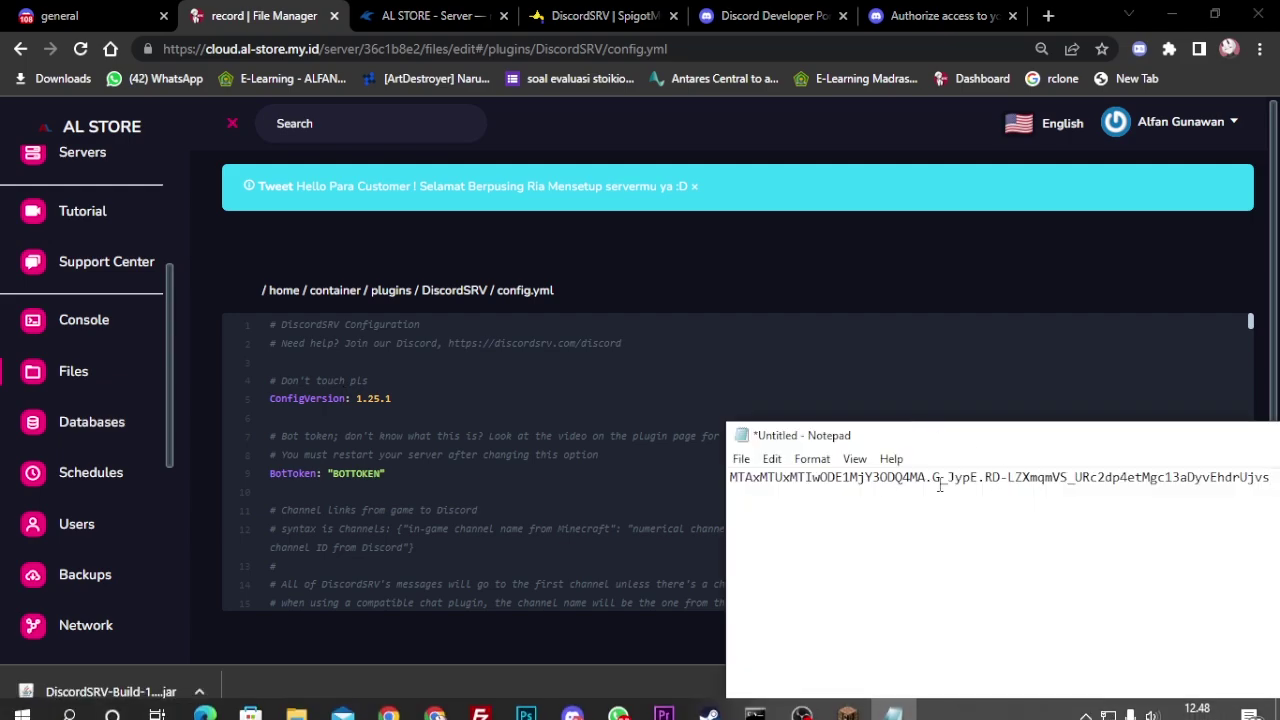
triple_click(940, 480)
key("alt+Tab")
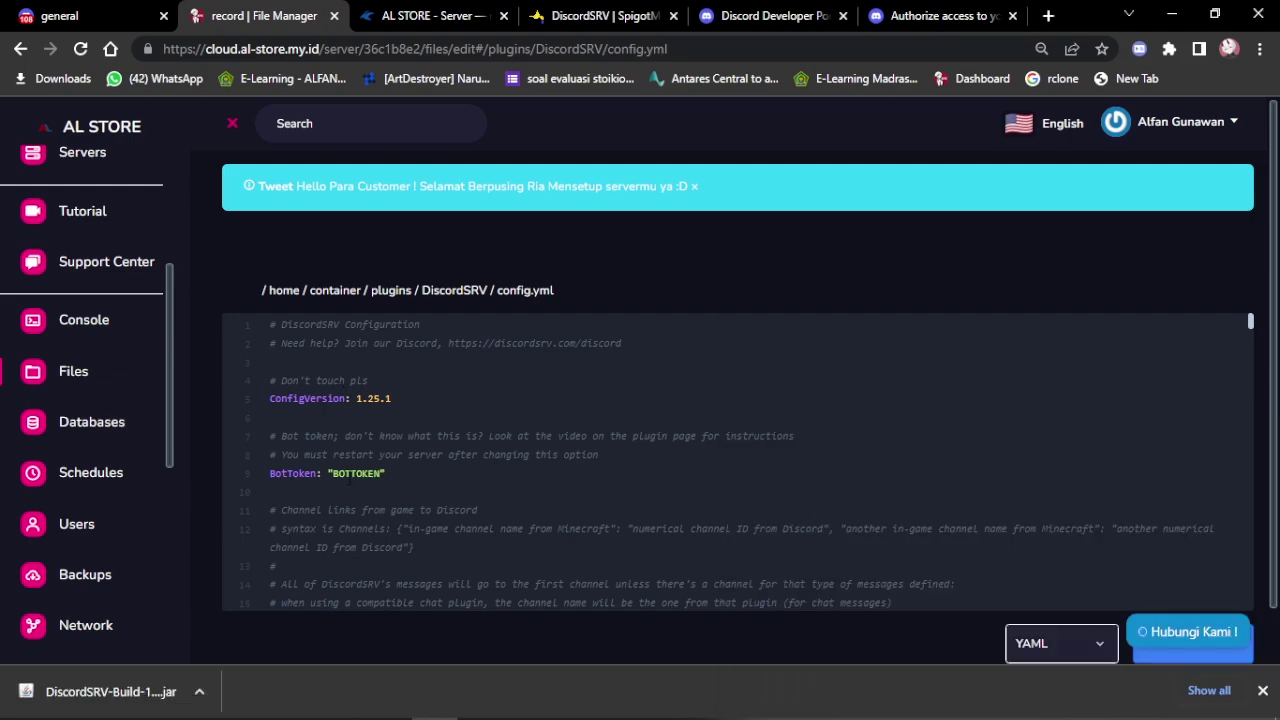
scroll(582, 519, "down", 5)
left_click(448, 414)
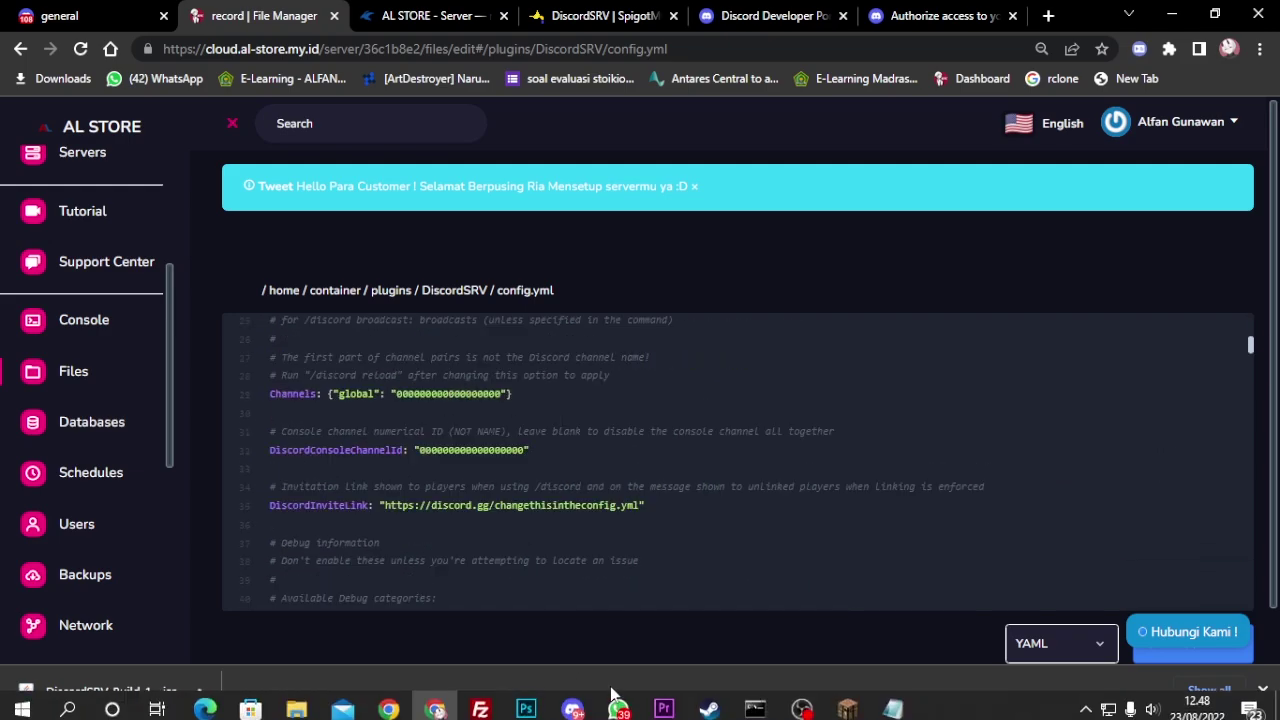
left_click(577, 700)
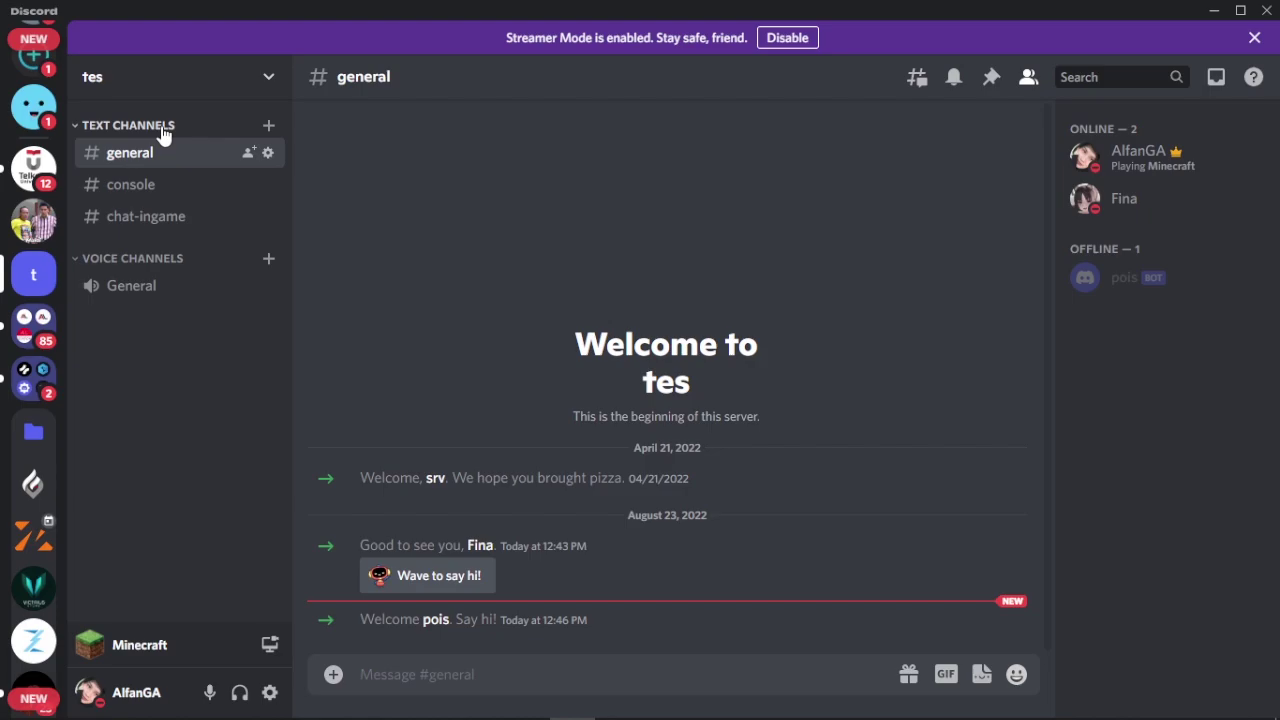
Look up Discord's chat-ingame channel for the config's global channel entry.
left_click(130, 220)
scroll(444, 198, "up", 5)
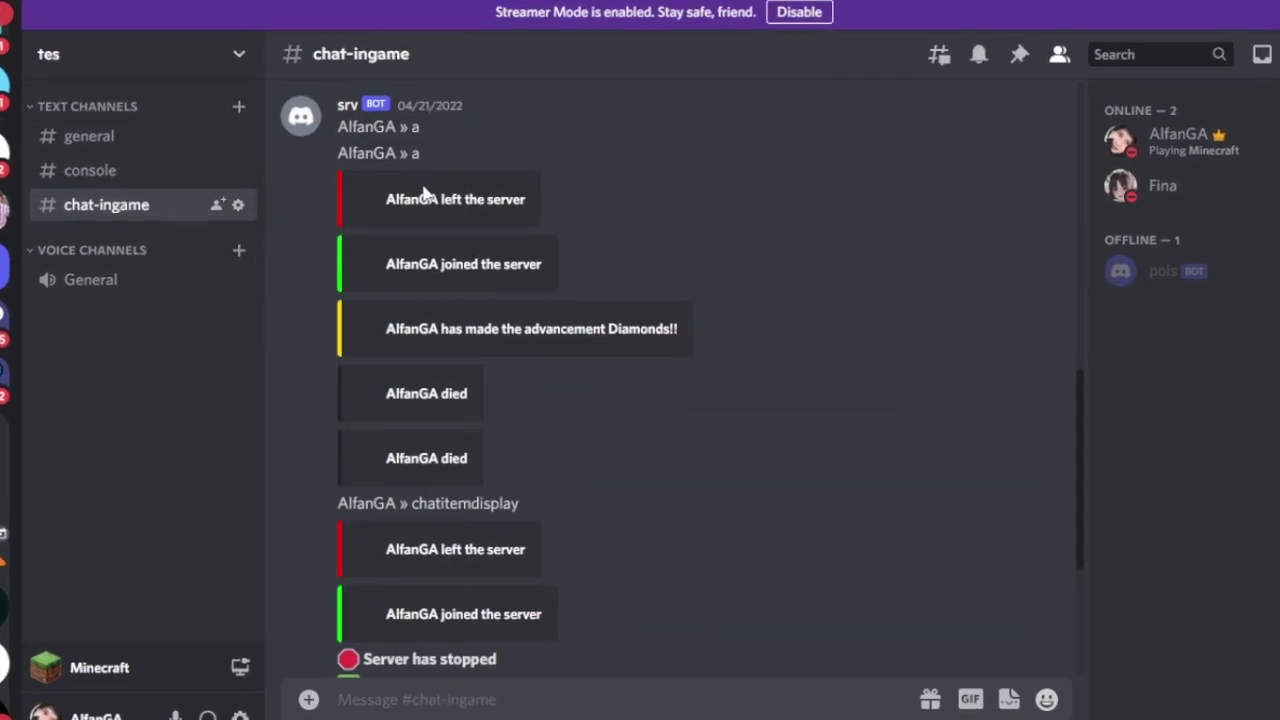
scroll(430, 184, "up", 2)
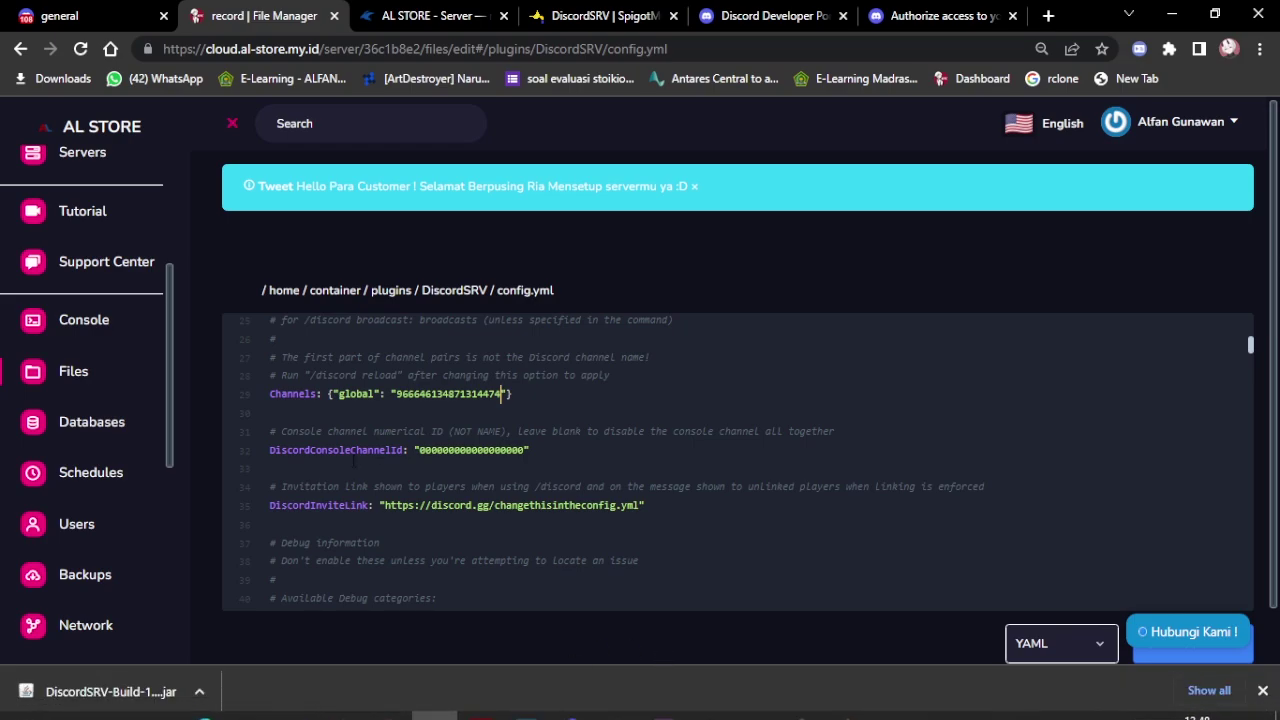
left_click(571, 701)
Copy the console channel's ID and return to the config.yml editor for DiscordConsoleChannelId.
right_click(138, 197)
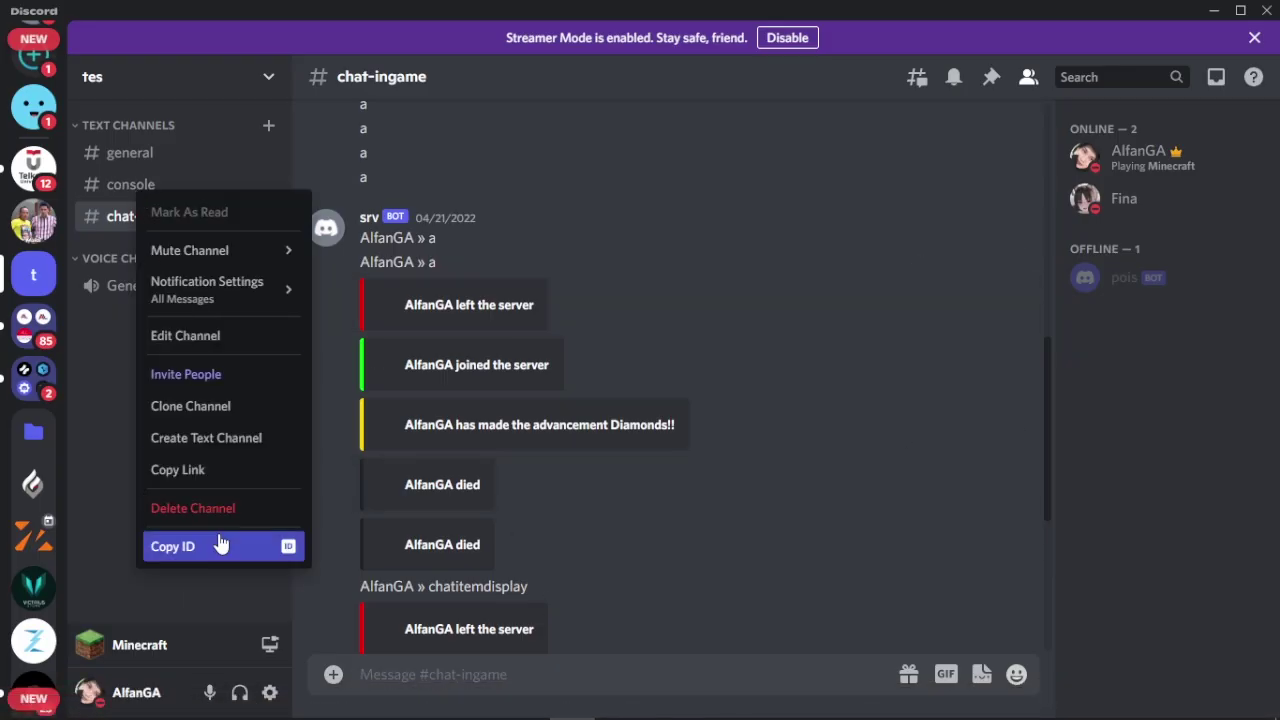
left_click(217, 543)
left_click(107, 160)
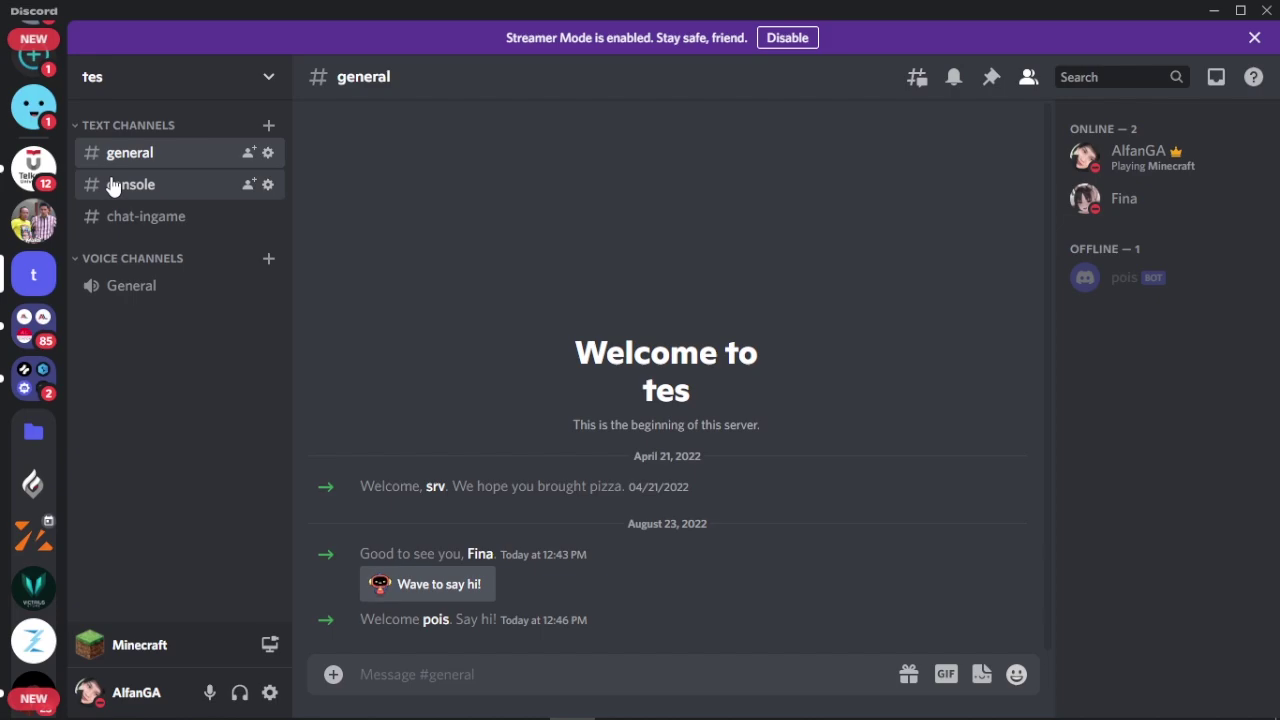
left_click(109, 184)
scroll(461, 394, "up", 3)
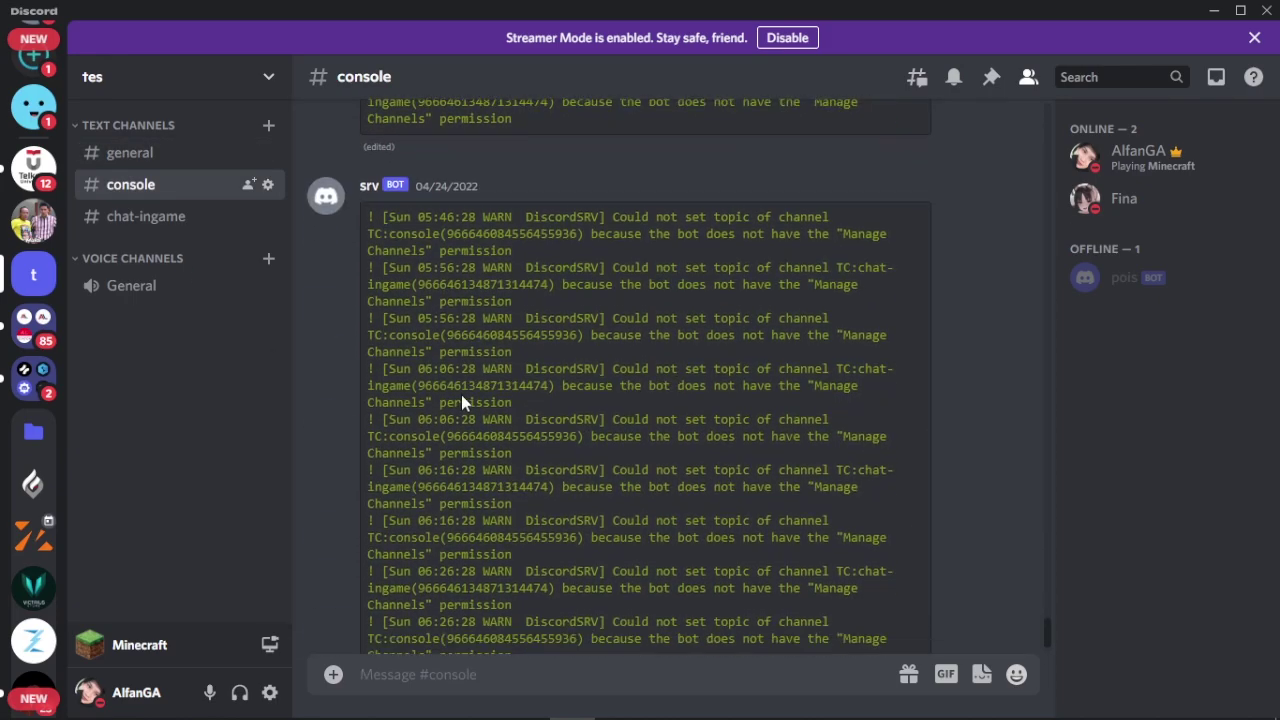
scroll(461, 394, "down", 3)
left_click(435, 702)
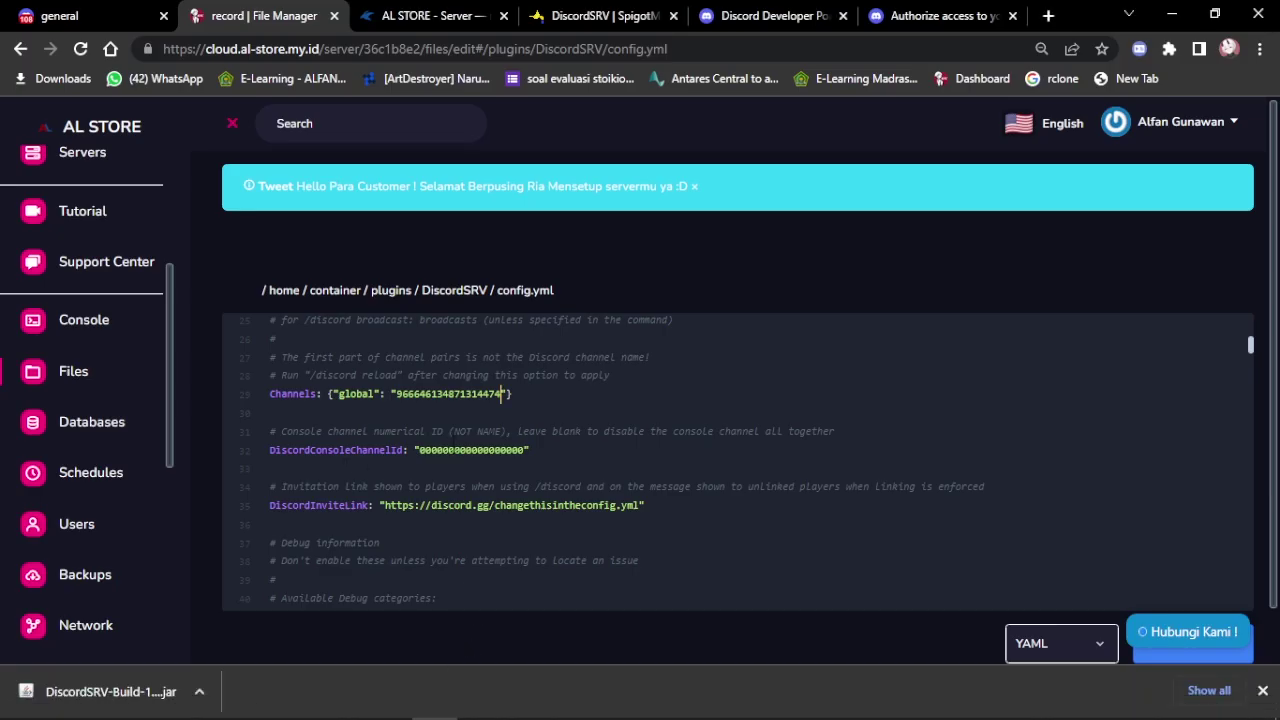
scroll(712, 417, "down", 15)
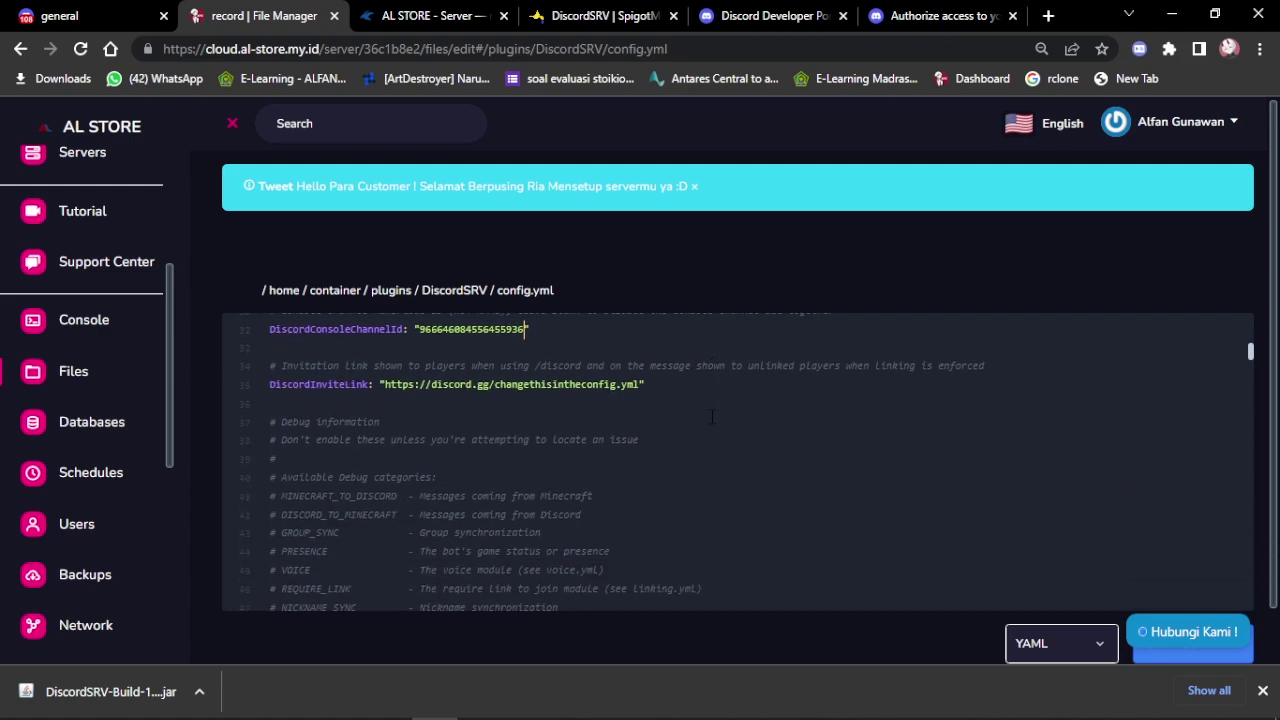
scroll(1240, 600, "down", 1)
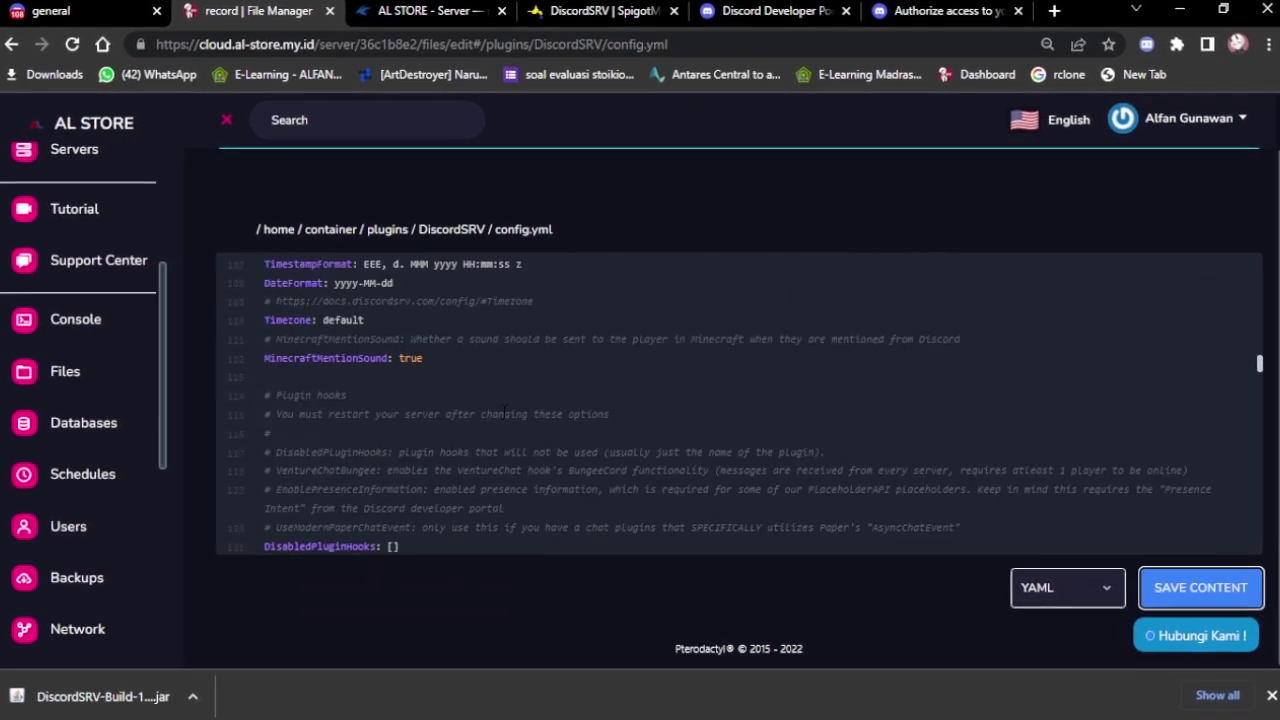